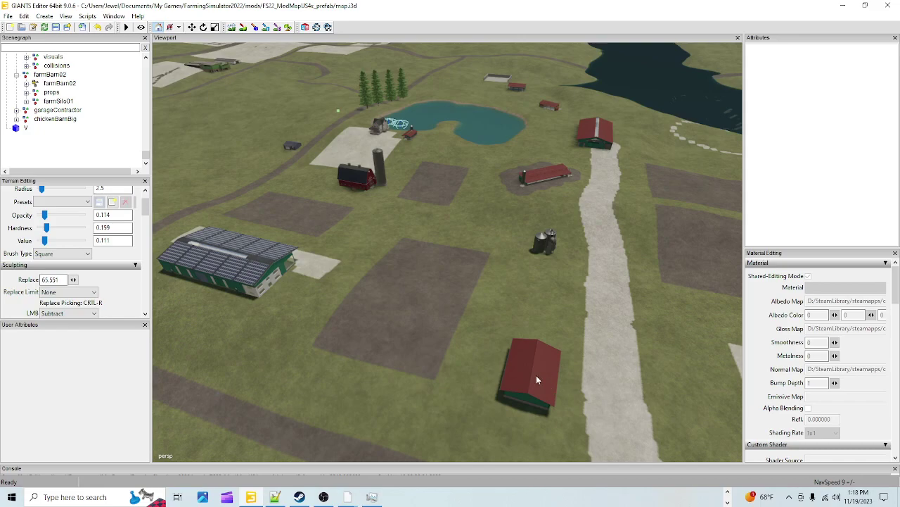
# - Examine the map's farm buildings and look closely at the walls and base of the existing small garage
pyautogui.click(527, 370)
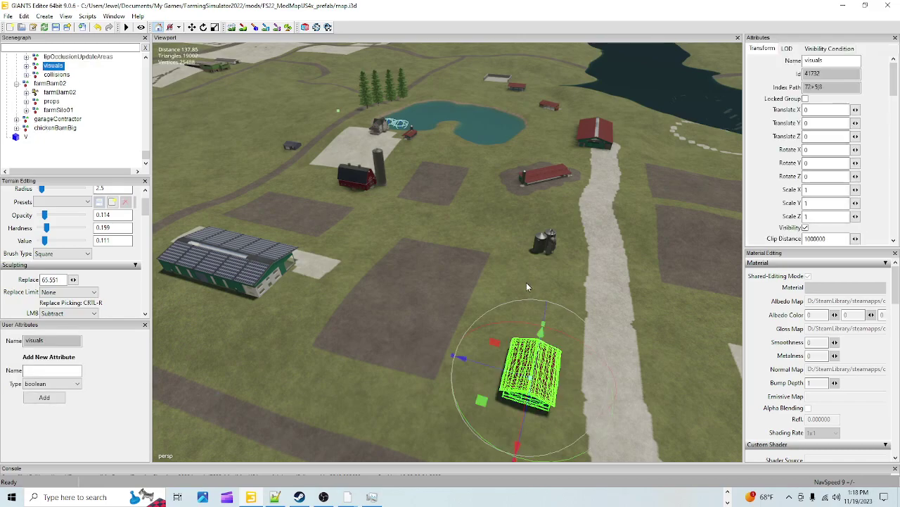
pyautogui.click(517, 85)
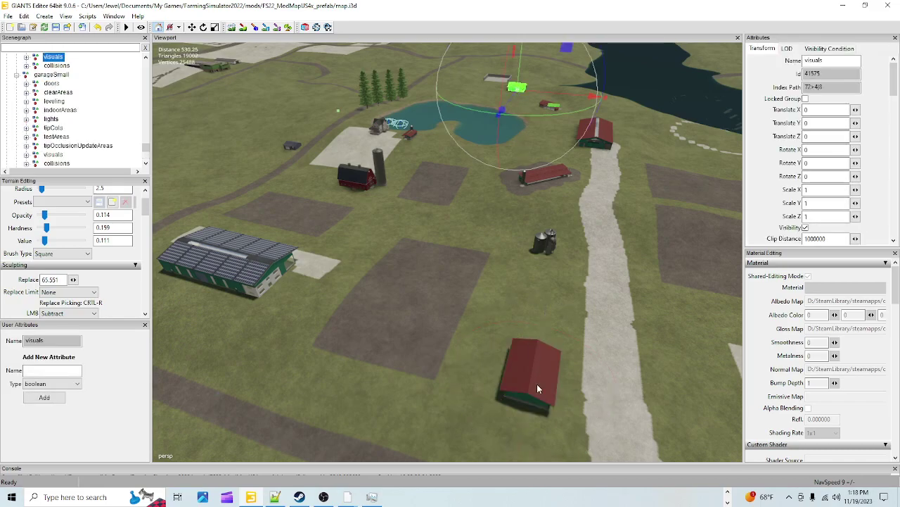
pyautogui.moveTo(452, 363); pyautogui.dragTo(431, 261, button='right')
pyautogui.scroll(6, 397, 357)
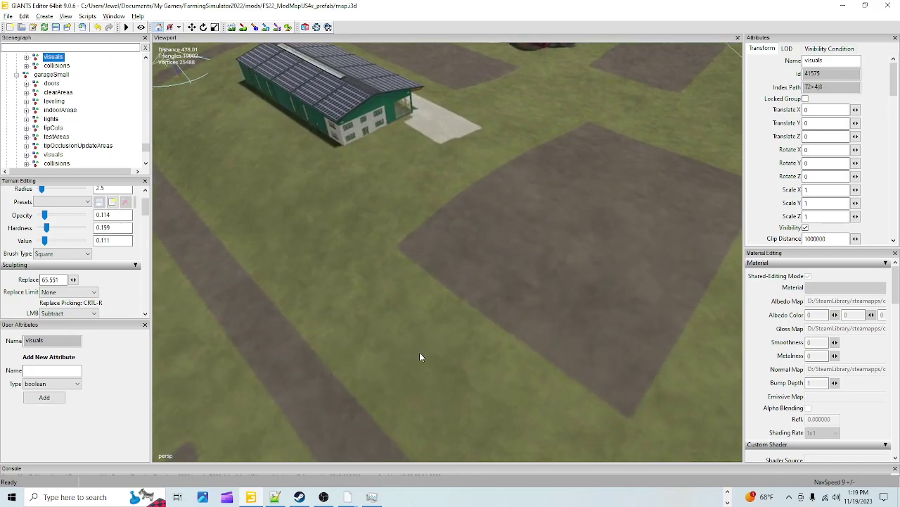
pyautogui.keyDown('alt'); pyautogui.moveTo(434, 244); pyautogui.dragTo(544, 278); pyautogui.keyUp('alt')
pyautogui.scroll(3, 602, 163)
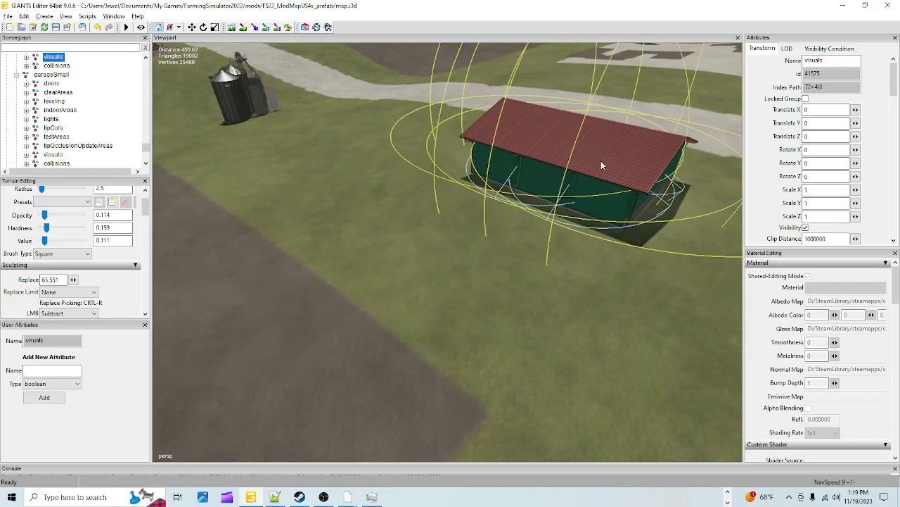
pyautogui.moveTo(401, 349); pyautogui.dragTo(503, 218, button='right')
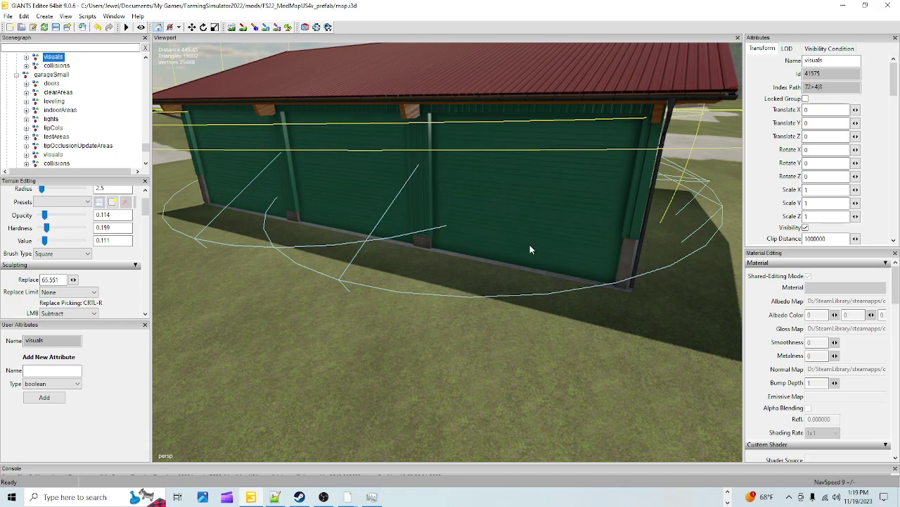
pyautogui.scroll(-5, 493, 275)
pyautogui.moveTo(392, 247); pyautogui.dragTo(442, 270, button='right')
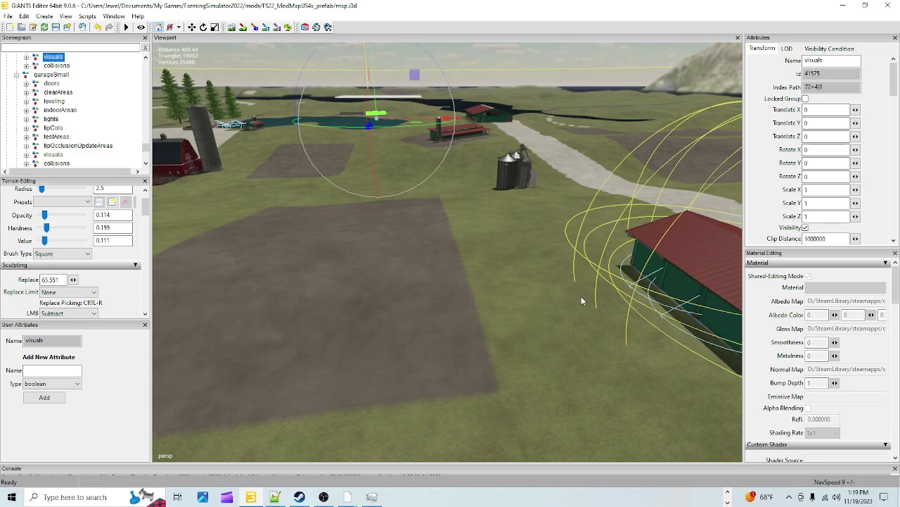
# - Select the whole garageSmall group of the existing red-roofed garage and start a file import
pyautogui.moveTo(582, 296); pyautogui.dragTo(648, 213, button='right')
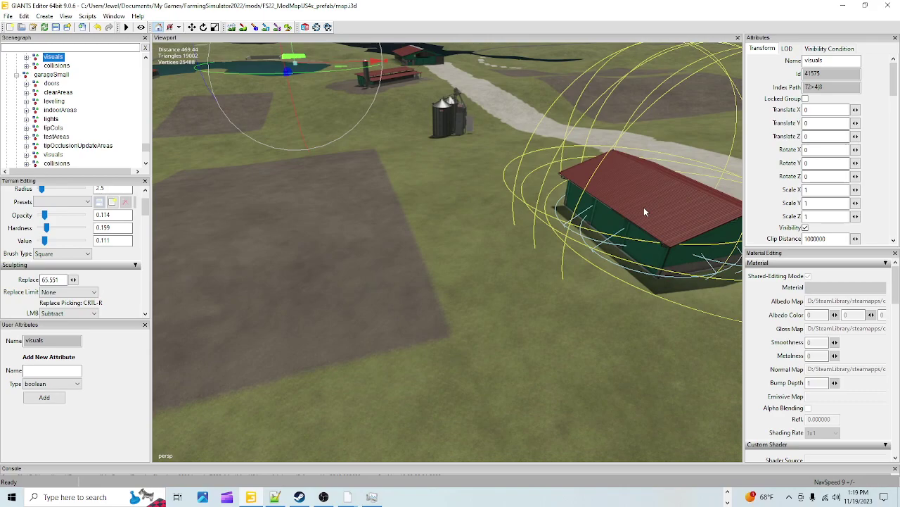
pyautogui.click(644, 207)
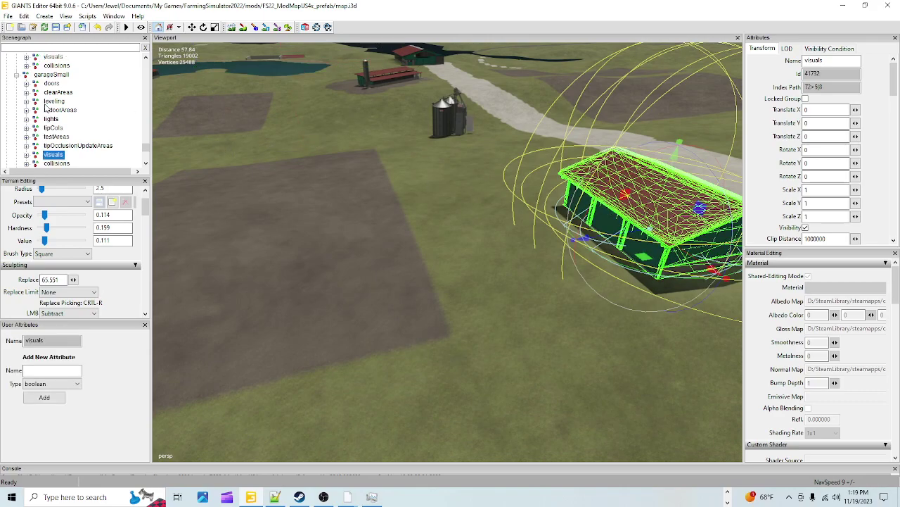
pyautogui.click(60, 74)
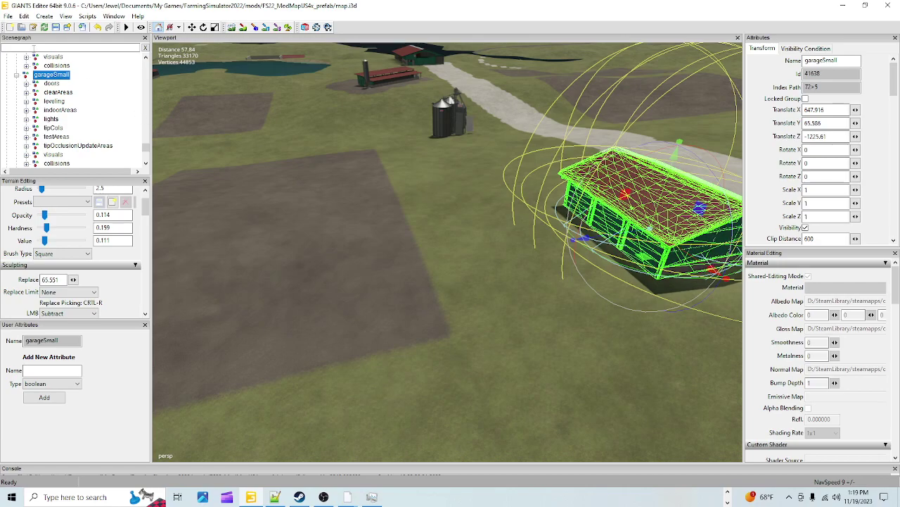
pyautogui.click(9, 17)
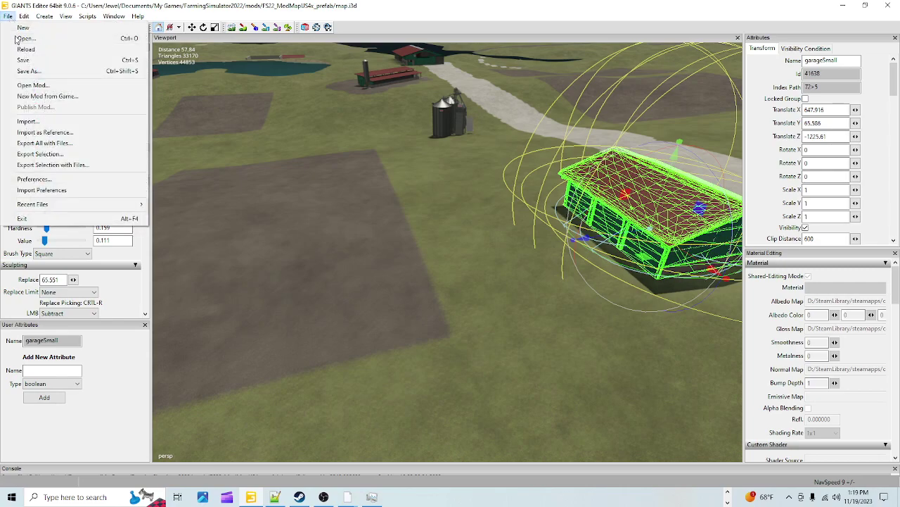
pyautogui.click(28, 121)
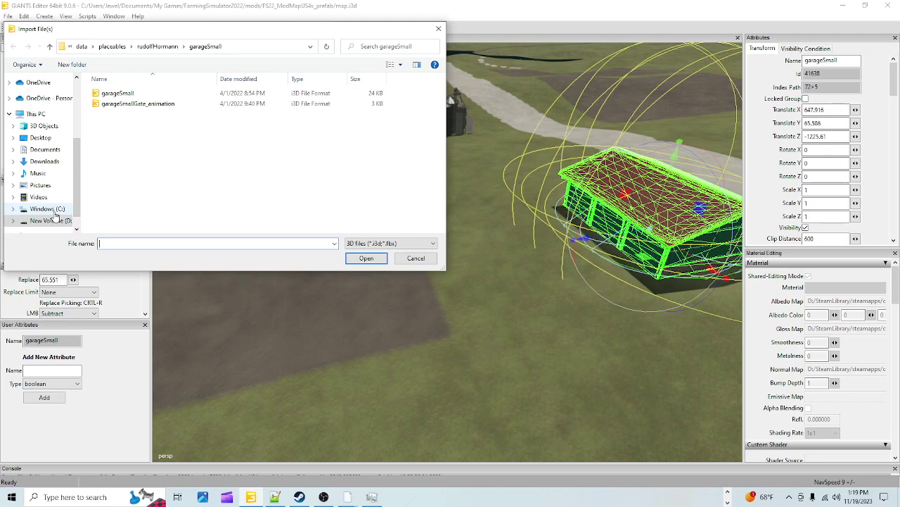
# - Browse the C: drive's Steam library to the data folder of Farming Simulator 19
pyautogui.click(48, 209)
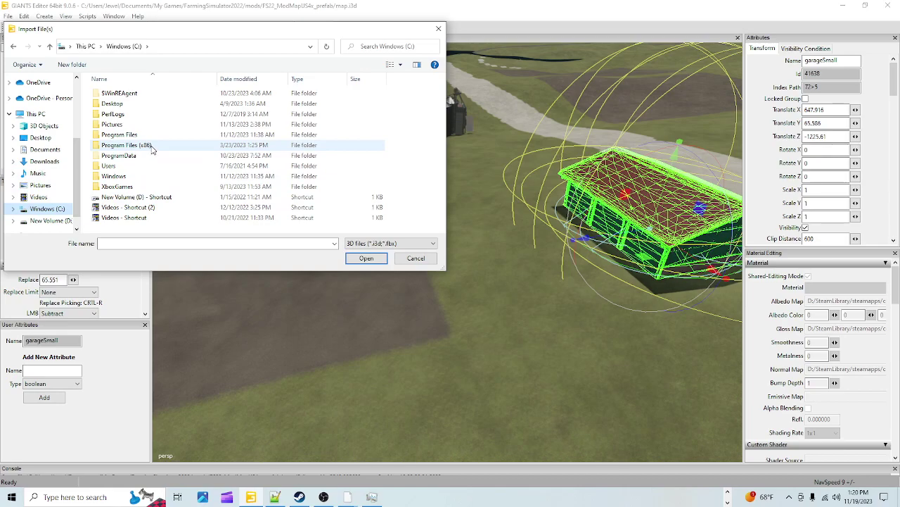
pyautogui.doubleClick(154, 145)
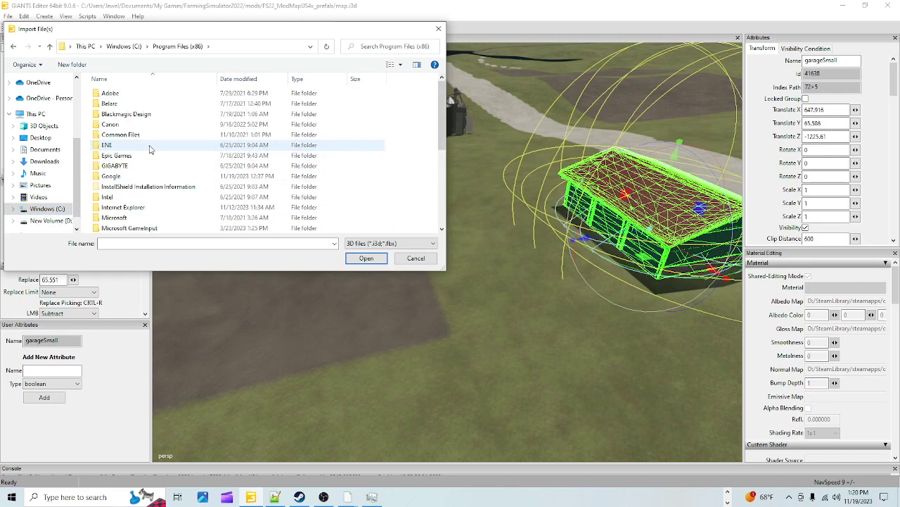
pyautogui.scroll(-3, 145, 181)
pyautogui.scroll(-2, 144, 182)
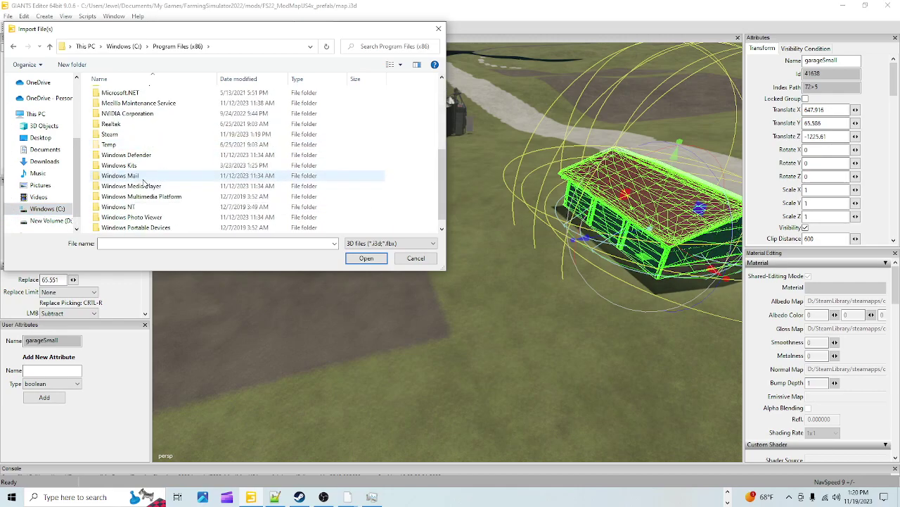
pyautogui.doubleClick(121, 134)
pyautogui.scroll(-2, 127, 167)
pyautogui.scroll(-1, 126, 169)
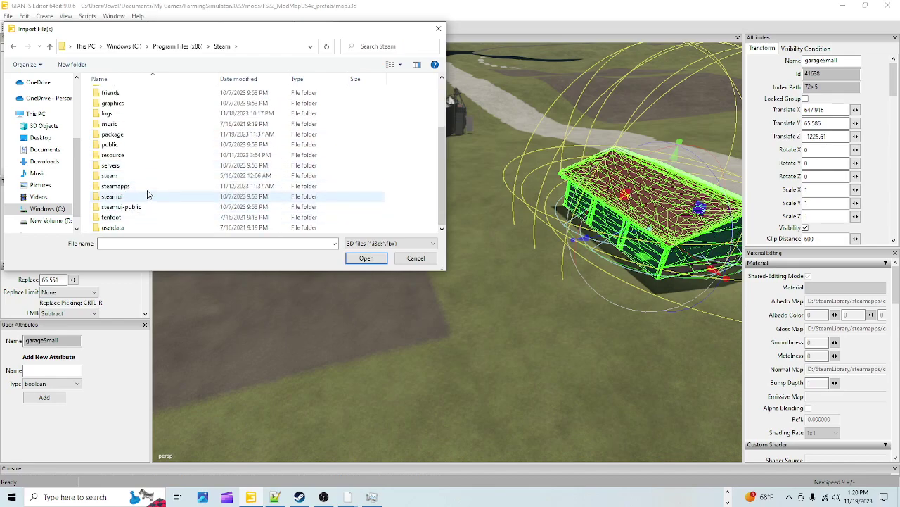
pyautogui.doubleClick(147, 187)
pyautogui.doubleClick(151, 92)
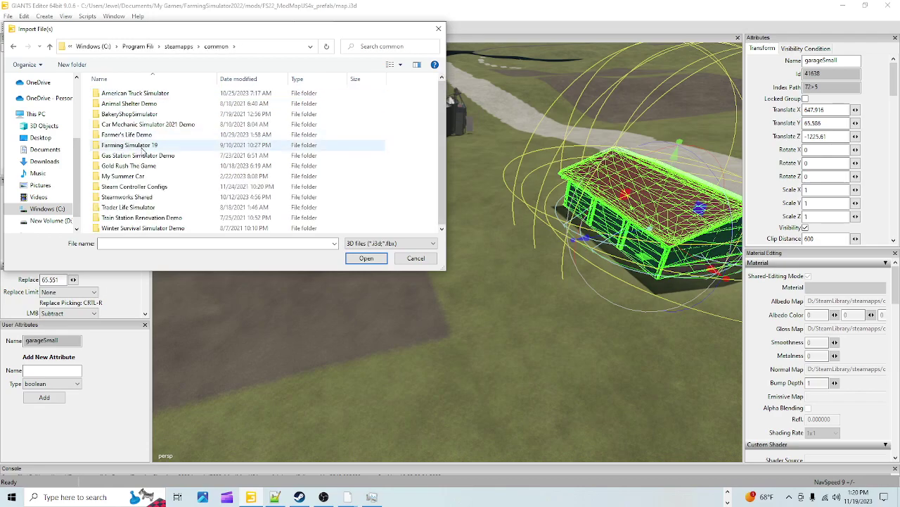
pyautogui.doubleClick(150, 145)
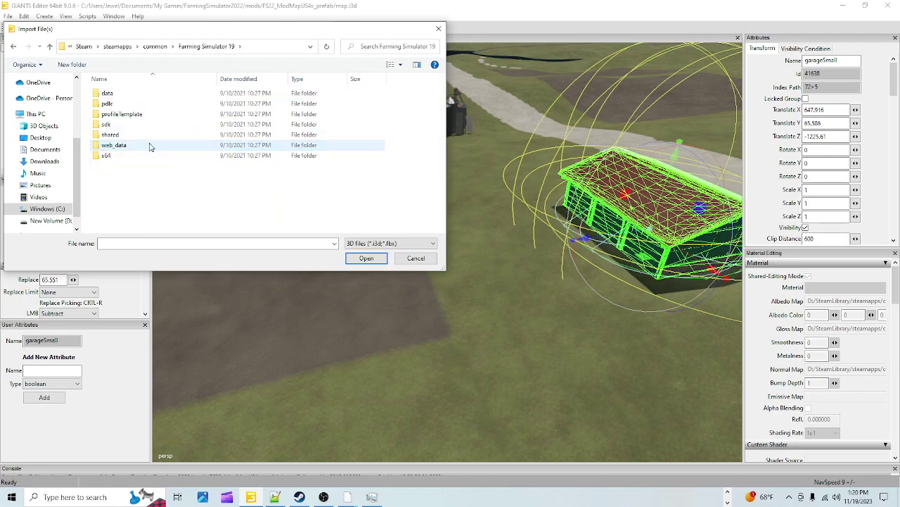
pyautogui.click(136, 96)
pyautogui.doubleClick(136, 97)
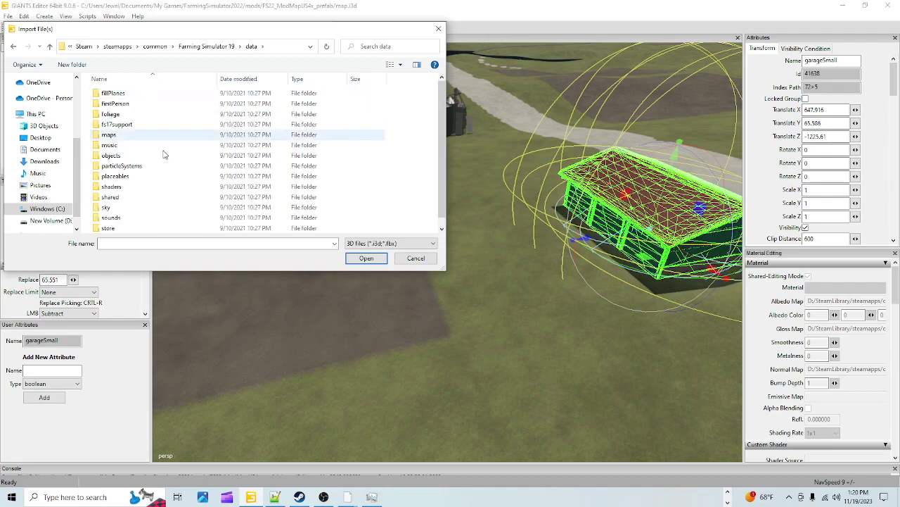
# - Browse the D: drive to the data folder of Farming Simulator 22 under SteamLibrary, steamapps and common
pyautogui.click(48, 221)
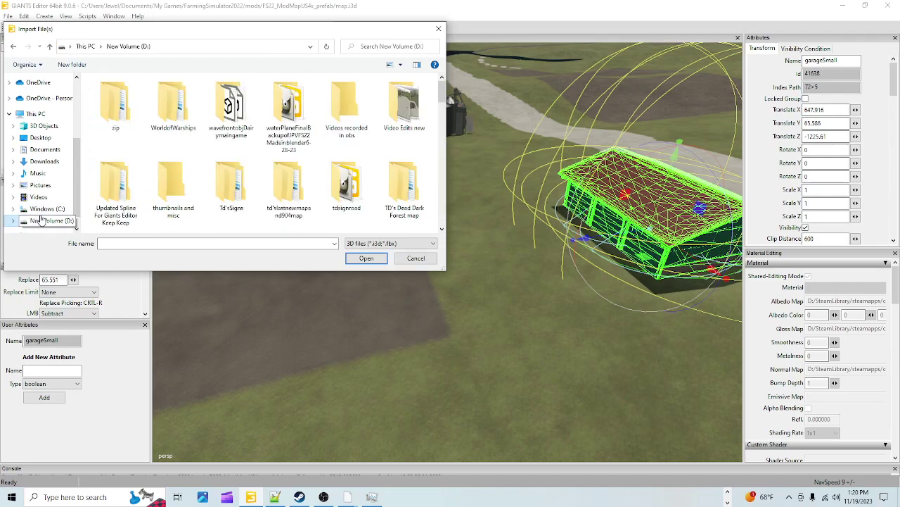
pyautogui.scroll(-1, 199, 184)
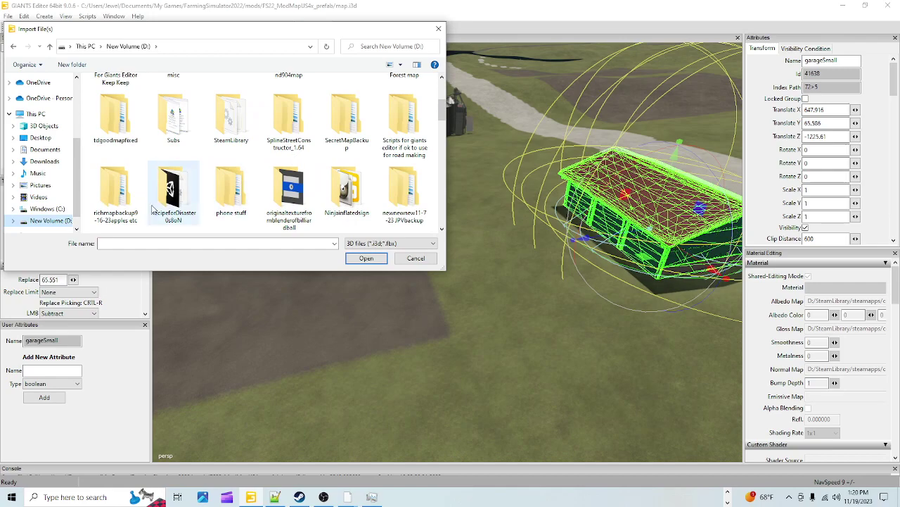
pyautogui.doubleClick(237, 130)
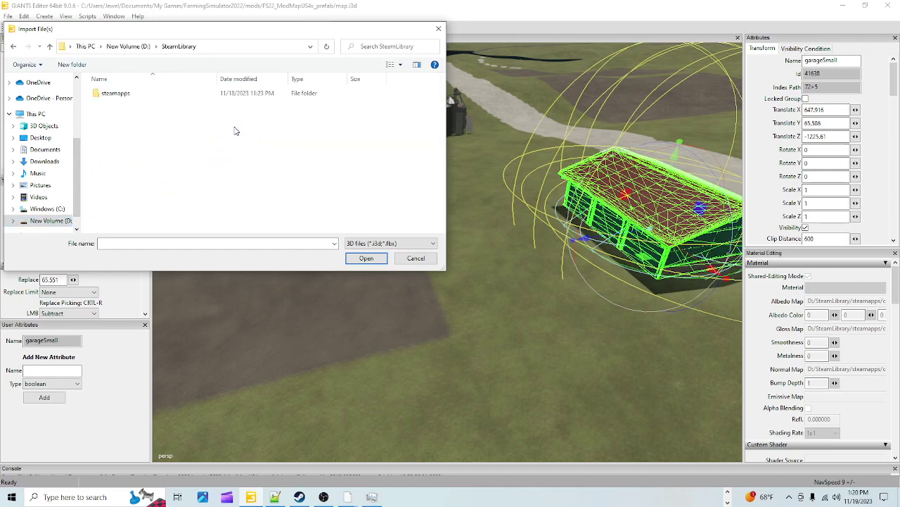
pyautogui.doubleClick(176, 97)
pyautogui.doubleClick(147, 92)
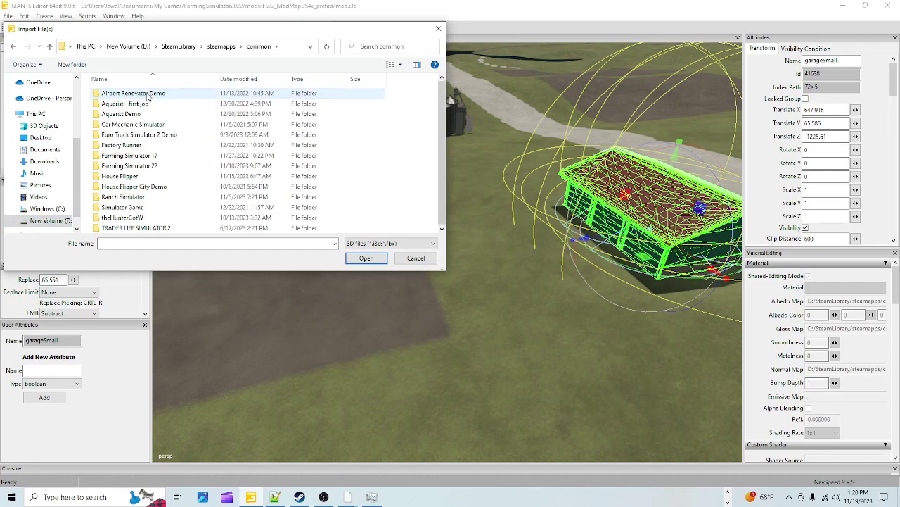
pyautogui.click(144, 167)
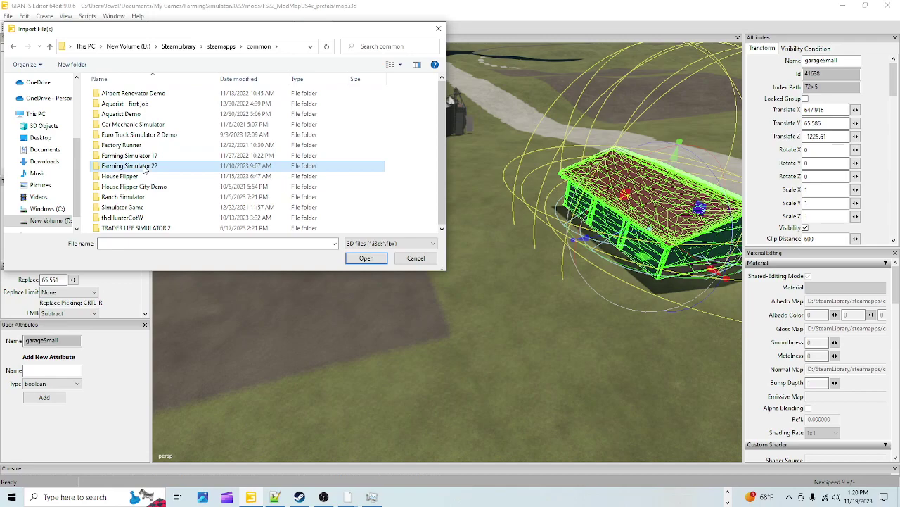
pyautogui.doubleClick(181, 166)
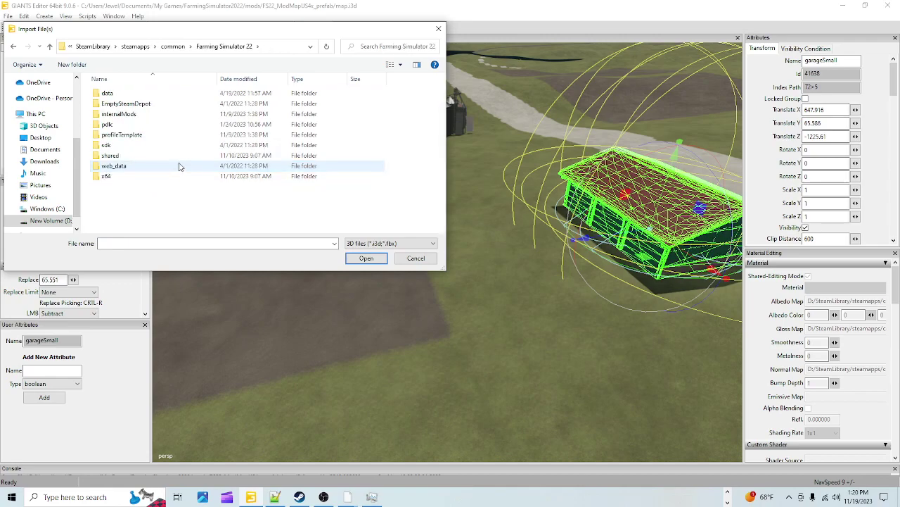
pyautogui.doubleClick(155, 94)
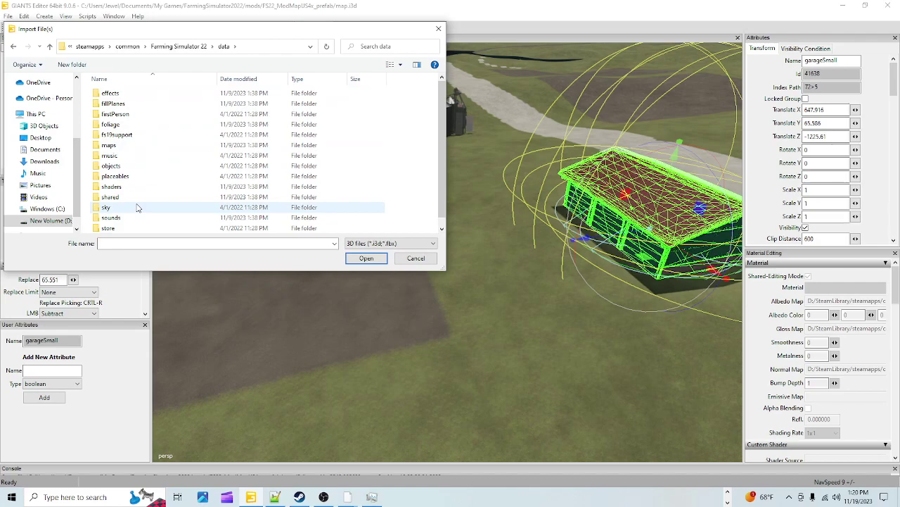
# - Import the garageSmall i3d file from the placeables, rudolfHormann, garageSmall folder
pyautogui.doubleClick(134, 177)
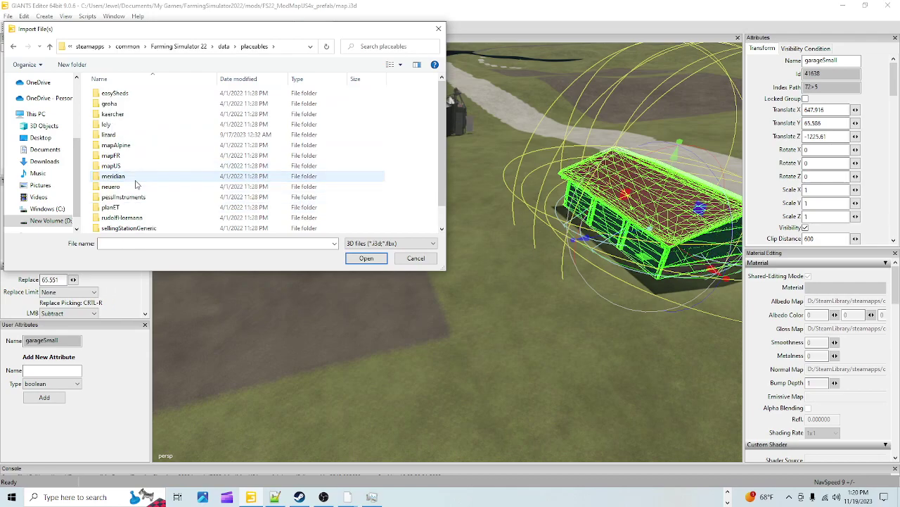
pyautogui.doubleClick(134, 218)
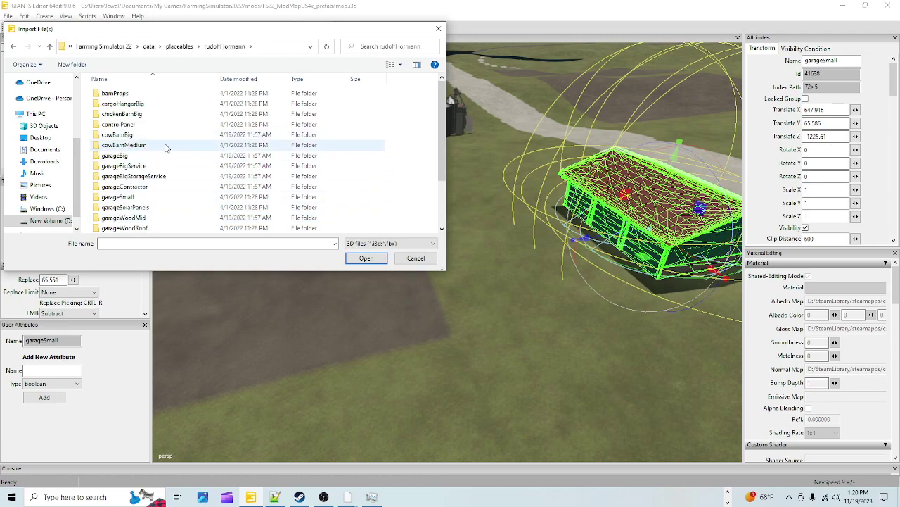
pyautogui.doubleClick(131, 198)
pyautogui.click(129, 94)
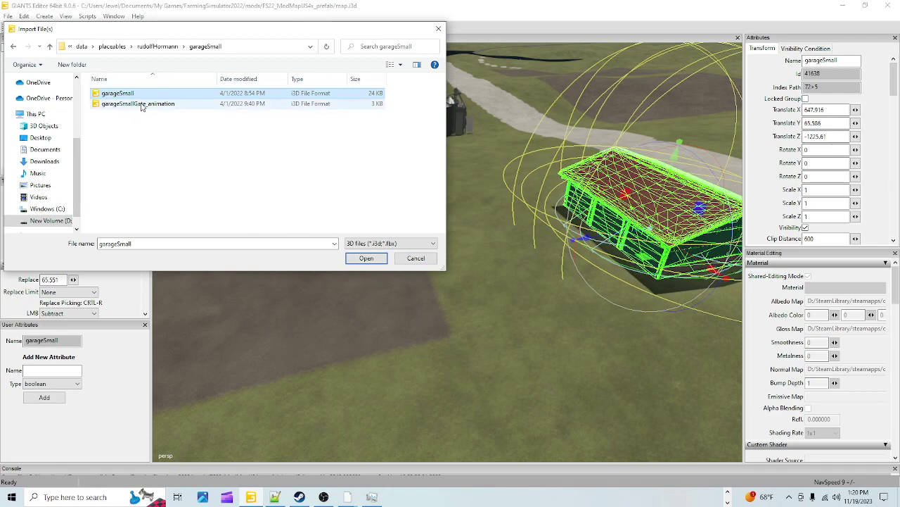
pyautogui.click(365, 259)
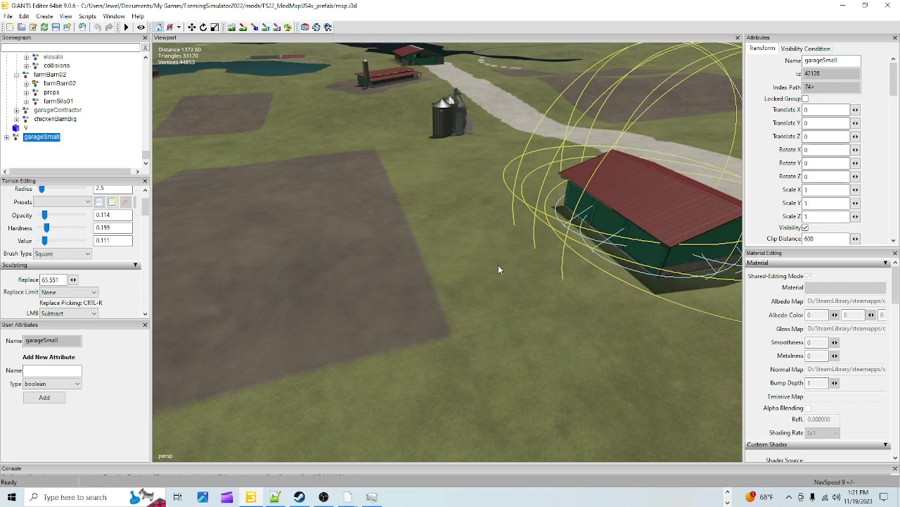
# - Place the imported garage beside the existing one at about X 647.6, Z -1202.2, and lower it to about Y 64.29
pyautogui.hotkey('ctrl', 'b')
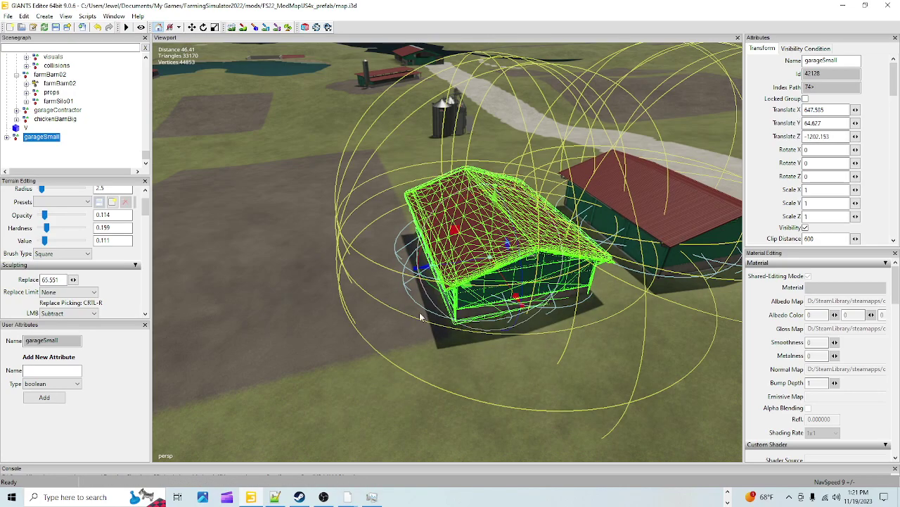
pyautogui.keyDown('alt'); pyautogui.moveTo(392, 305); pyautogui.dragTo(385, 333); pyautogui.keyUp('alt')
pyautogui.keyDown('alt'); pyautogui.moveTo(386, 333); pyautogui.dragTo(489, 3, button='right'); pyautogui.keyUp('alt')
pyautogui.keyDown('alt'); pyautogui.moveTo(449, 141); pyautogui.dragTo(499, 160); pyautogui.keyUp('alt')
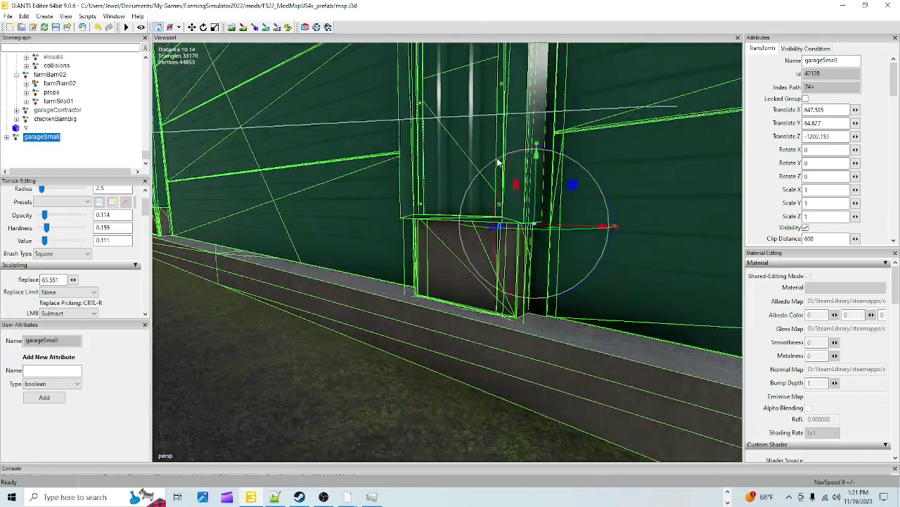
pyautogui.keyDown('alt'); pyautogui.moveTo(498, 159); pyautogui.dragTo(457, 221, button='right'); pyautogui.keyUp('alt')
pyautogui.keyDown('alt'); pyautogui.moveTo(598, 299); pyautogui.dragTo(609, 265); pyautogui.keyUp('alt')
pyautogui.keyDown('alt'); pyautogui.moveTo(609, 265); pyautogui.dragTo(418, 359, button='right'); pyautogui.keyUp('alt')
pyautogui.keyDown('alt'); pyautogui.moveTo(418, 356); pyautogui.dragTo(384, 329); pyautogui.keyUp('alt')
pyautogui.keyDown('alt'); pyautogui.moveTo(384, 329); pyautogui.dragTo(498, 373, button='right'); pyautogui.keyUp('alt')
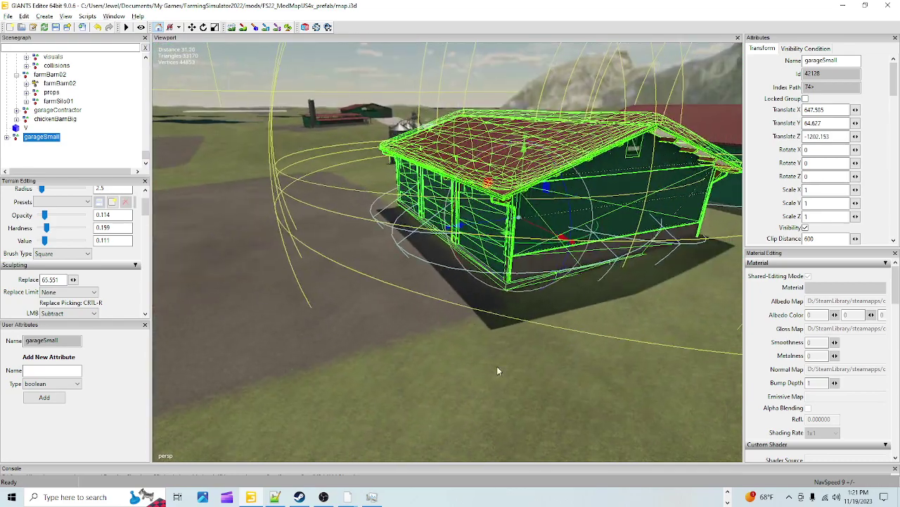
pyautogui.moveTo(524, 180); pyautogui.dragTo(524, 186)
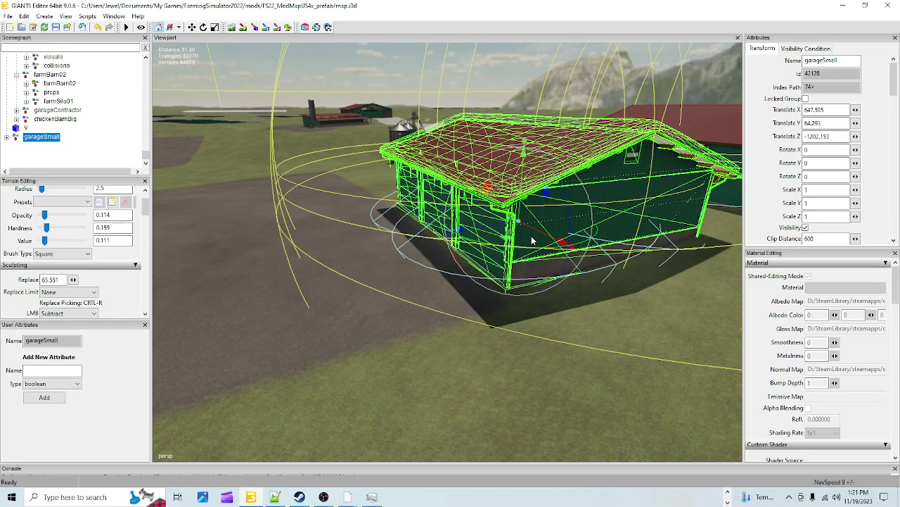
# - Rotate the new garage to about 85.6 degrees around the Y axis and shift it to about X 648.7
pyautogui.moveTo(560, 242); pyautogui.dragTo(619, 236)
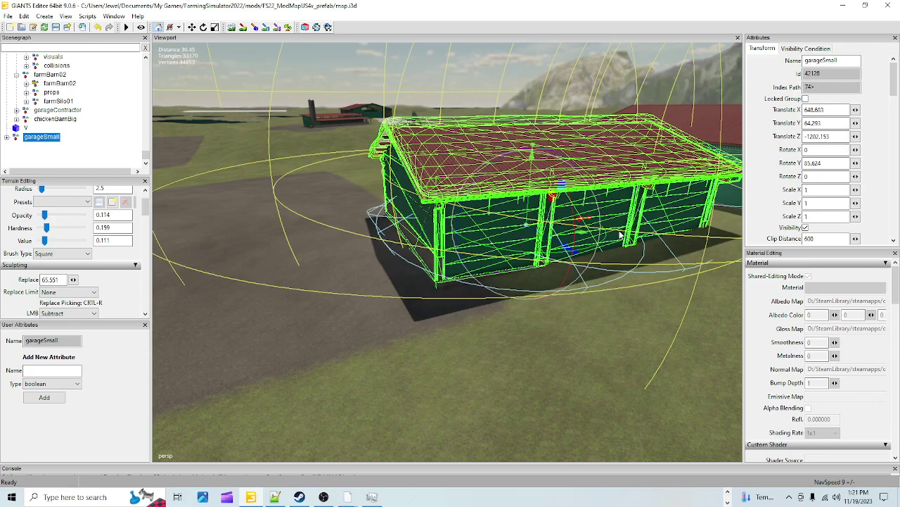
pyautogui.scroll(5, 517, 289)
pyautogui.scroll(-5, 517, 288)
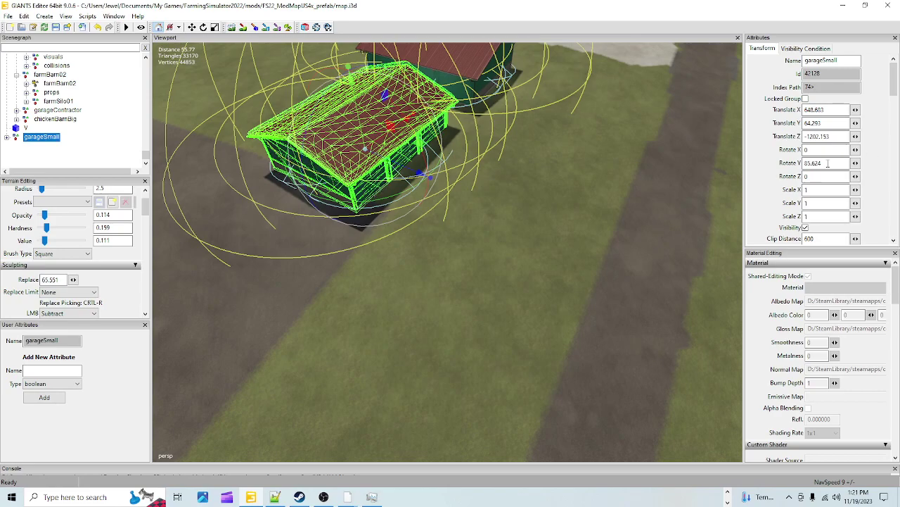
# - Try Y rotations of 90 and 70 degrees on the new garage and reset its Y rotation to 0
pyautogui.doubleClick(821, 163)
pyautogui.write('90')
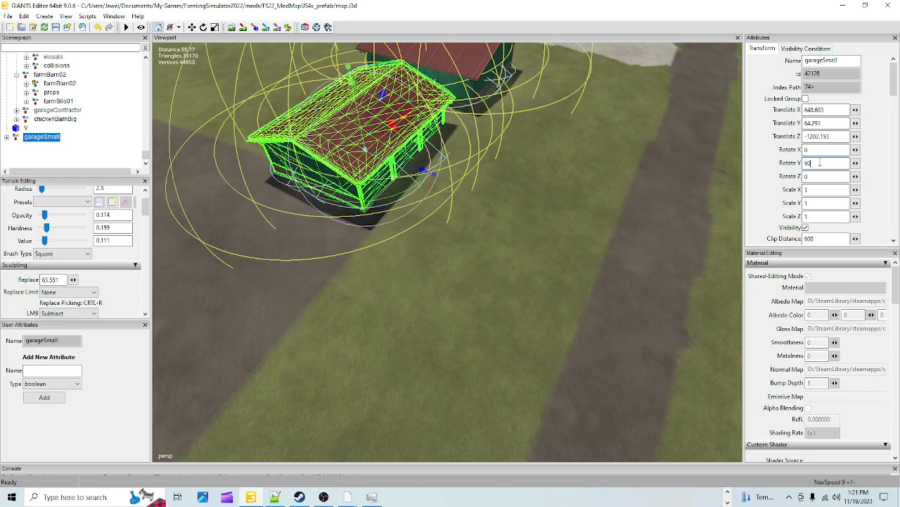
pyautogui.doubleClick(809, 164)
pyautogui.write('70')
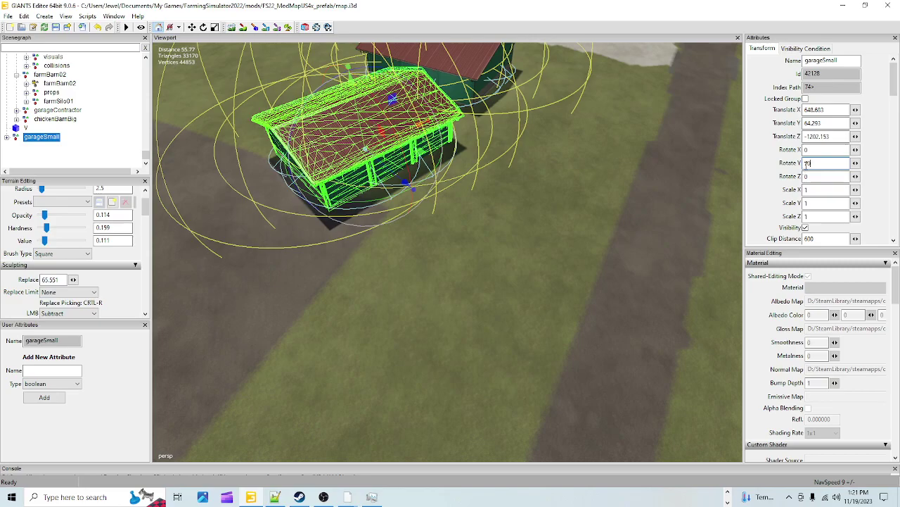
pyautogui.press('BackSpace')
pyautogui.press('BackSpace')
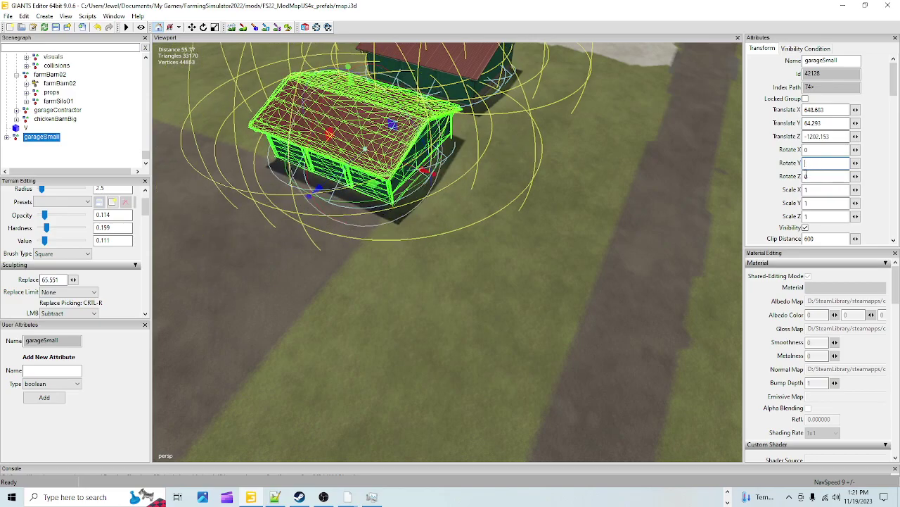
# - Lower the new garage to about Y 64.183 so its concrete base sits closer to the ground
pyautogui.keyDown('alt'); pyautogui.moveTo(587, 243); pyautogui.dragTo(527, 239); pyautogui.keyUp('alt')
pyautogui.scroll(6, 525, 236)
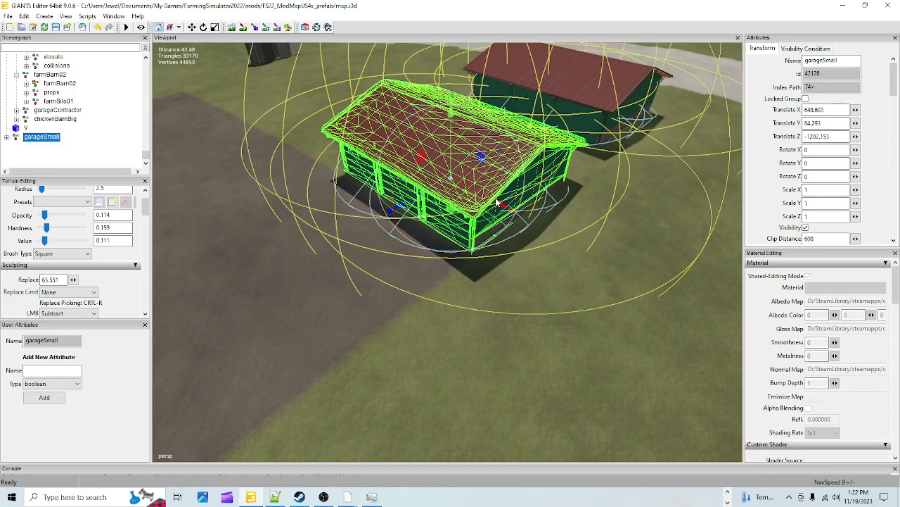
pyautogui.scroll(6, 496, 203)
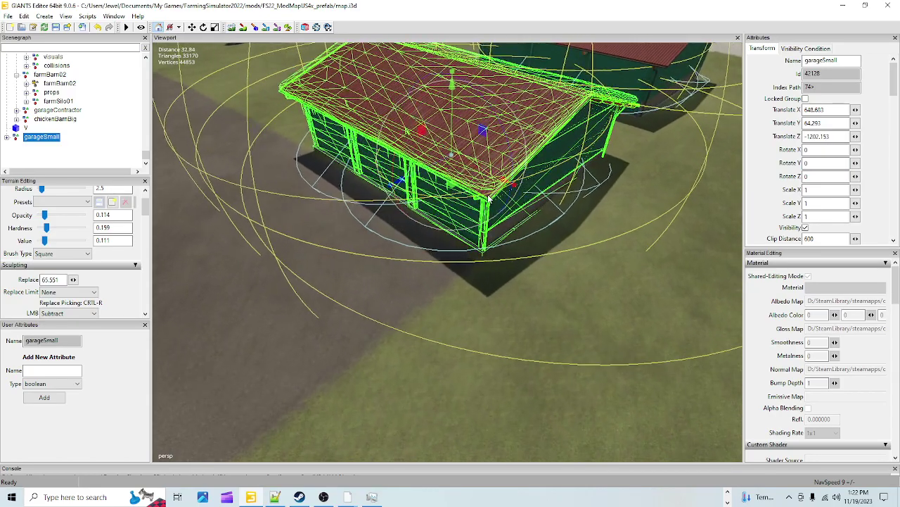
pyautogui.keyDown('alt'); pyautogui.moveTo(496, 203); pyautogui.dragTo(461, 239); pyautogui.keyUp('alt')
pyautogui.scroll(8, 461, 296)
pyautogui.keyDown('alt'); pyautogui.moveTo(487, 123); pyautogui.dragTo(491, 253); pyautogui.keyUp('alt')
pyautogui.scroll(5, 505, 215)
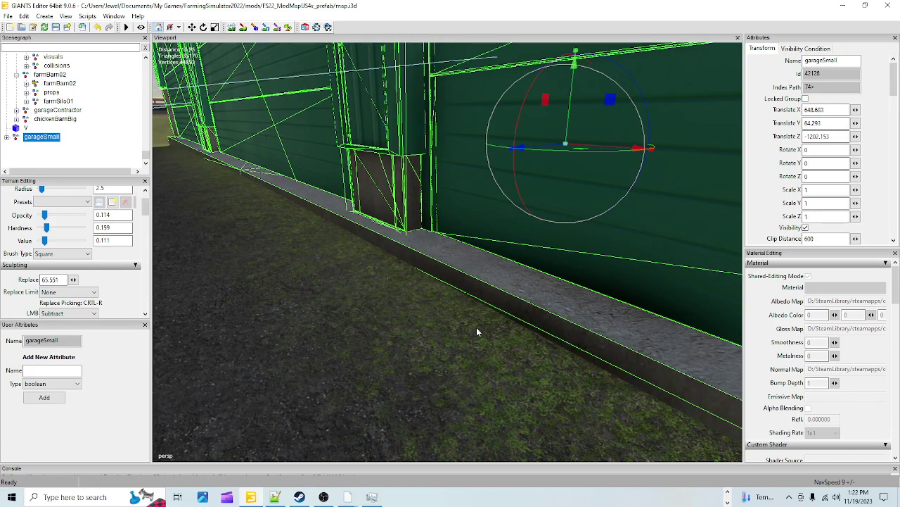
pyautogui.moveTo(571, 108); pyautogui.dragTo(576, 116)
# - Examine the new garage's base edge and interior floor for terrain showing through the concrete
pyautogui.keyDown('alt'); pyautogui.moveTo(332, 237); pyautogui.dragTo(586, 253); pyautogui.keyUp('alt')
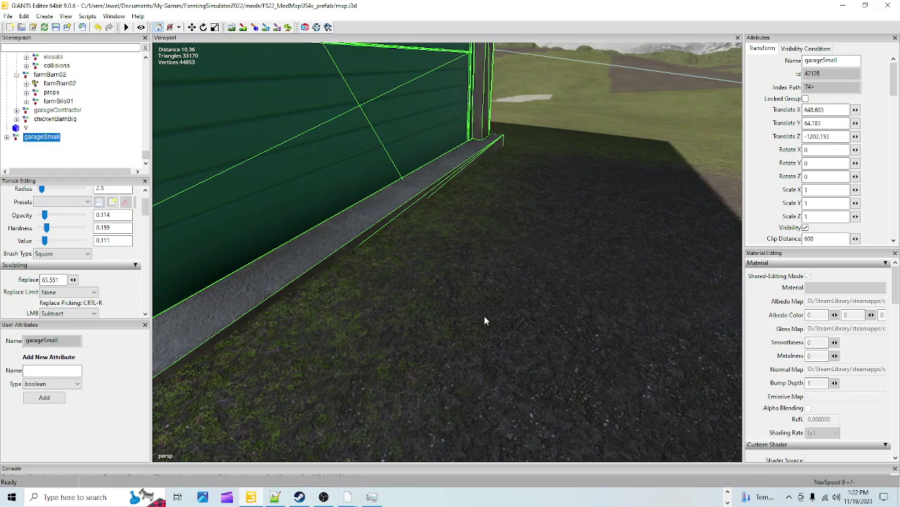
pyautogui.keyDown('alt'); pyautogui.moveTo(616, 270); pyautogui.dragTo(354, 285); pyautogui.keyUp('alt')
pyautogui.scroll(7, 418, 271)
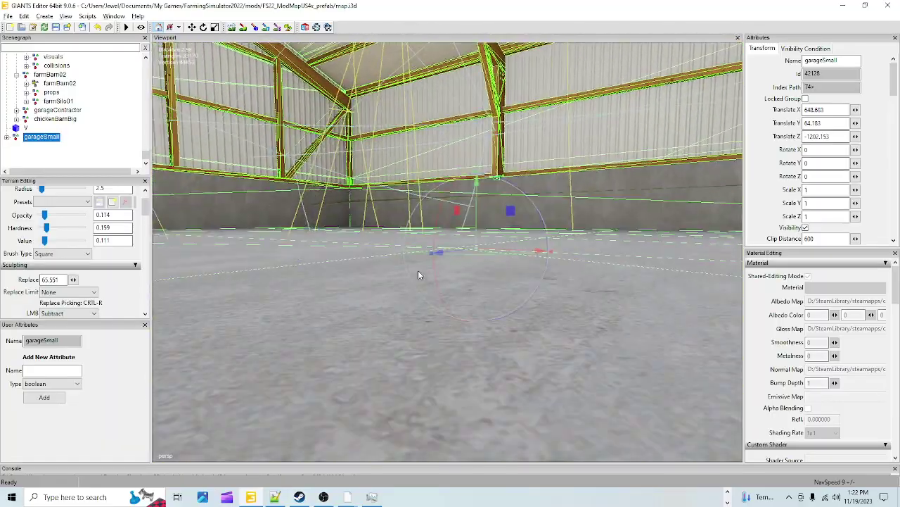
pyautogui.scroll(-6, 395, 328)
pyautogui.scroll(6, 415, 323)
pyautogui.keyDown('alt'); pyautogui.moveTo(415, 322); pyautogui.dragTo(416, 381); pyautogui.keyUp('alt')
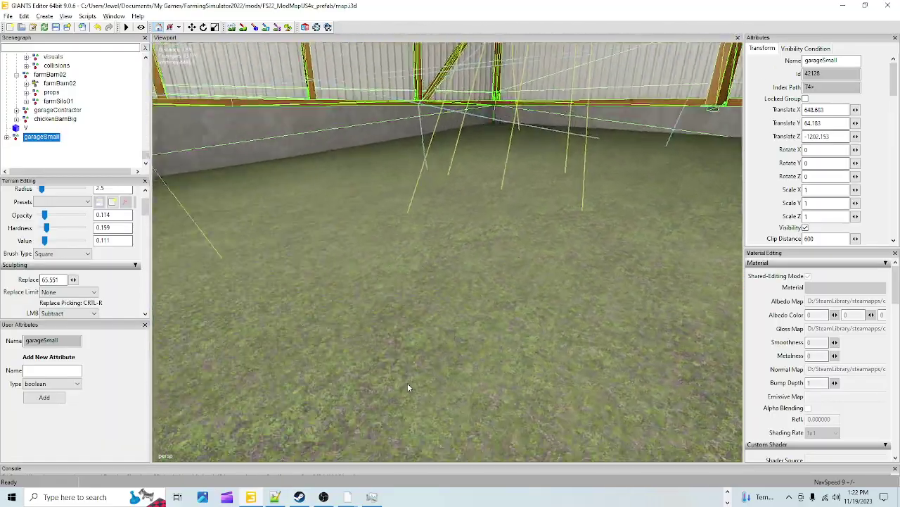
pyautogui.scroll(-2, 396, 340)
pyautogui.keyDown('alt'); pyautogui.moveTo(396, 340); pyautogui.dragTo(378, 316); pyautogui.keyUp('alt')
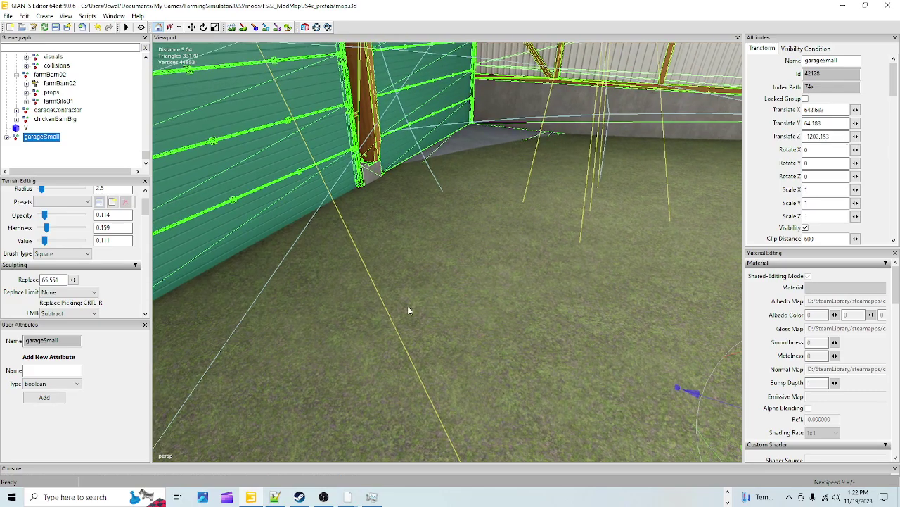
pyautogui.keyDown('alt'); pyautogui.moveTo(549, 280); pyautogui.dragTo(547, 255); pyautogui.keyUp('alt')
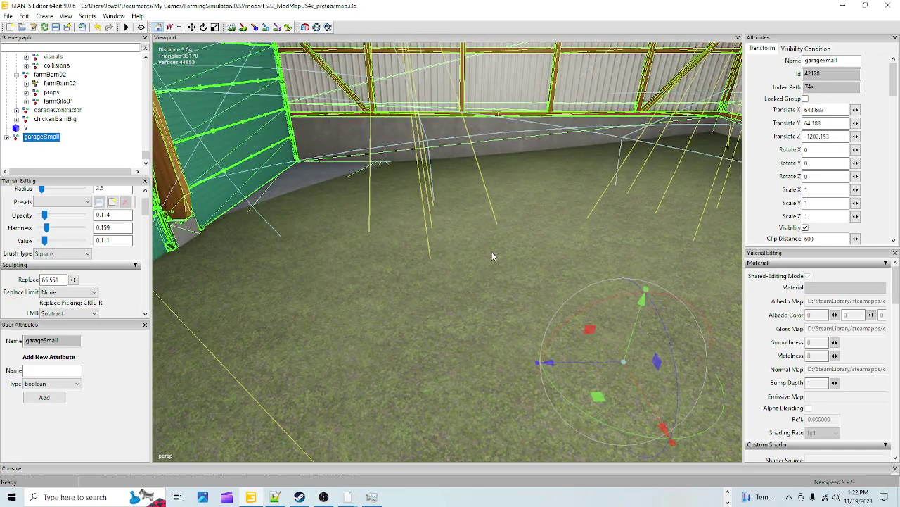
# - Try lowering the terrain inside the new garage with the Subtract sculpting mode, undo it and leave terrain sculpting
pyautogui.click(232, 26)
pyautogui.scroll(-1, 79, 296)
pyautogui.click(77, 284)
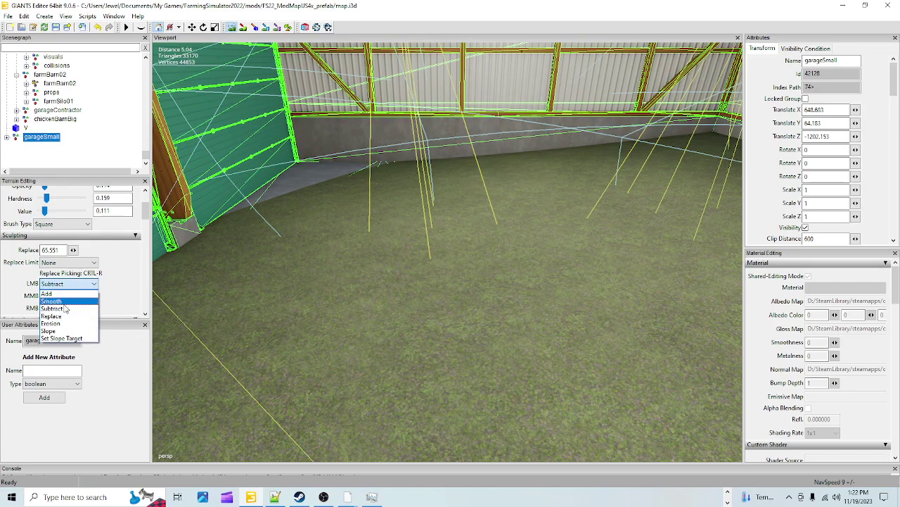
pyautogui.click(51, 300)
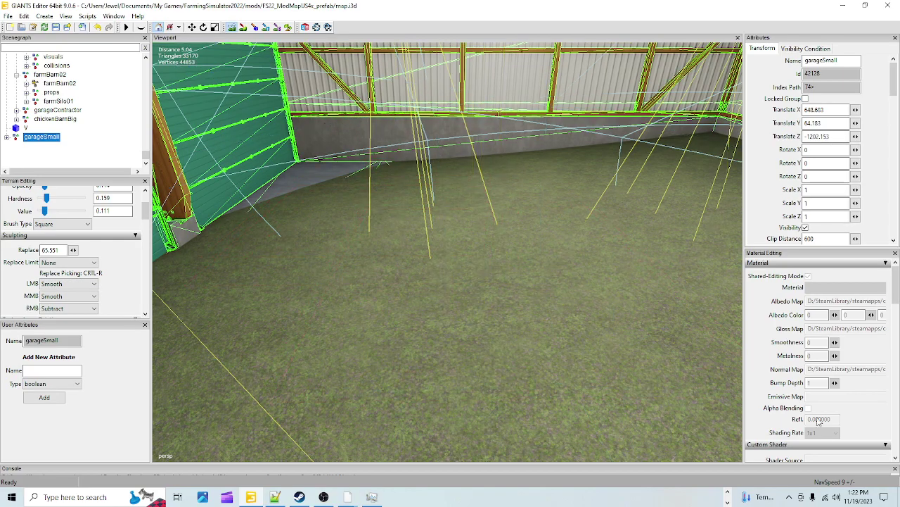
pyautogui.click(67, 287)
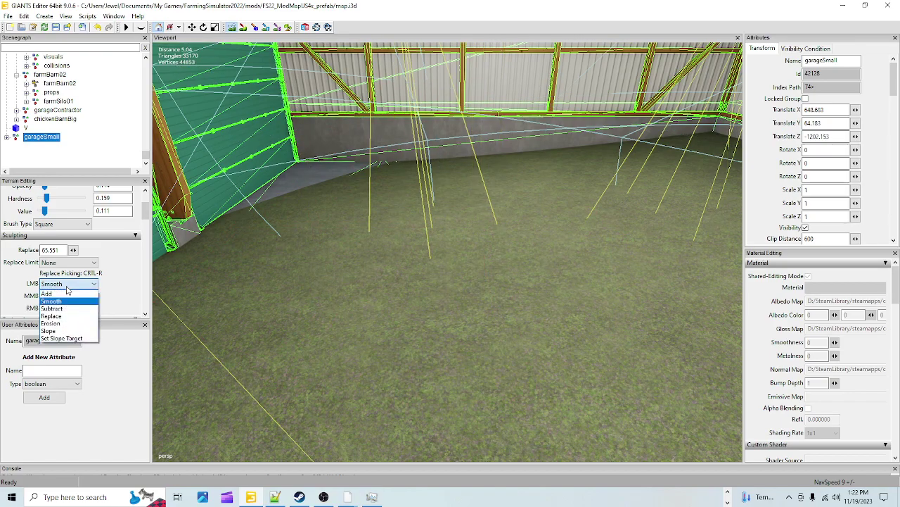
pyautogui.click(63, 313)
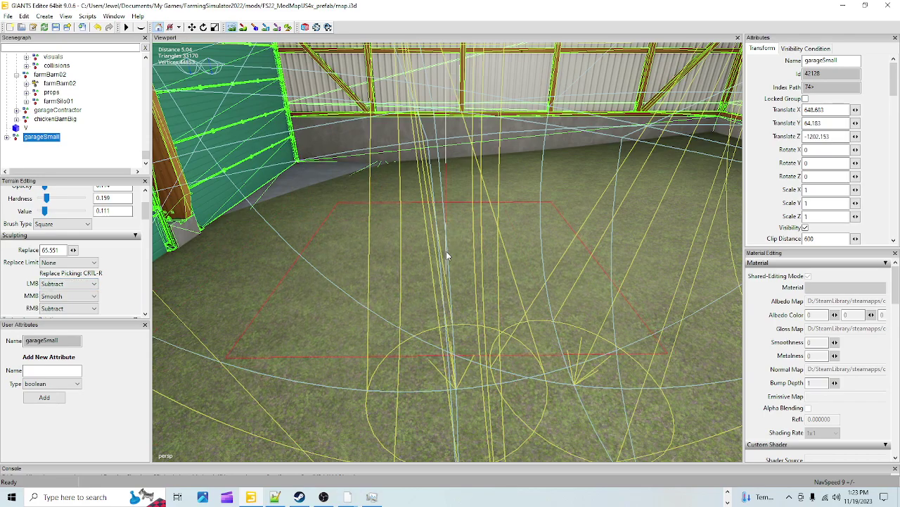
pyautogui.moveTo(427, 282)
pyautogui.mouseDown()
pyautogui.moveTo(428, 253)
pyautogui.moveTo(398, 262)
pyautogui.moveTo(358, 297)
pyautogui.moveTo(314, 296)
pyautogui.mouseUp()
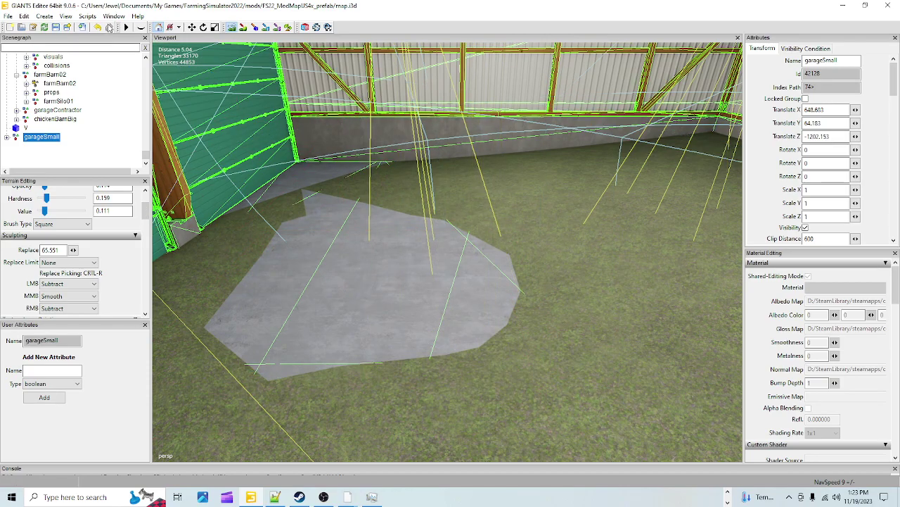
pyautogui.click(97, 27)
pyautogui.click(97, 26)
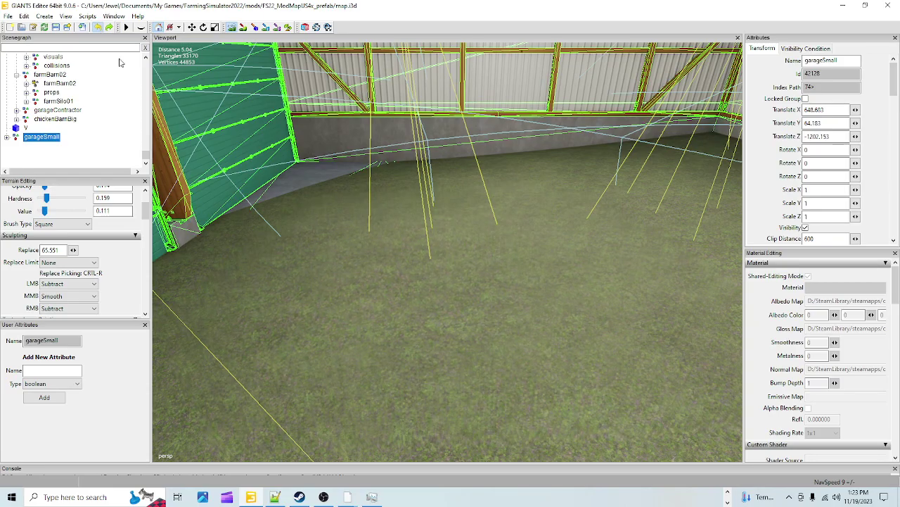
pyautogui.click(233, 27)
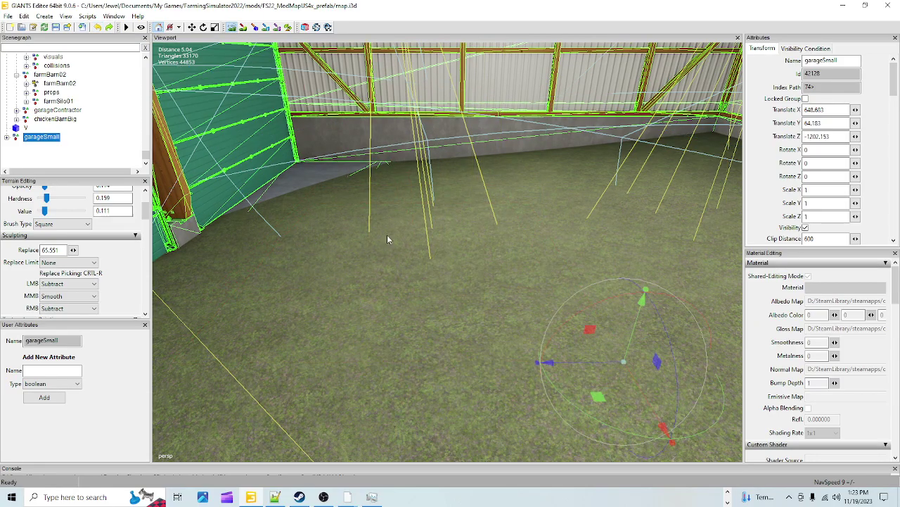
# - Adjust the new garage's height at its concrete edge to about Y 64.182
pyautogui.keyDown('alt'); pyautogui.moveTo(373, 222); pyautogui.dragTo(551, 270); pyautogui.keyUp('alt')
pyautogui.scroll(-5, 483, 357)
pyautogui.keyDown('alt'); pyautogui.moveTo(482, 358); pyautogui.dragTo(458, 352); pyautogui.keyUp('alt')
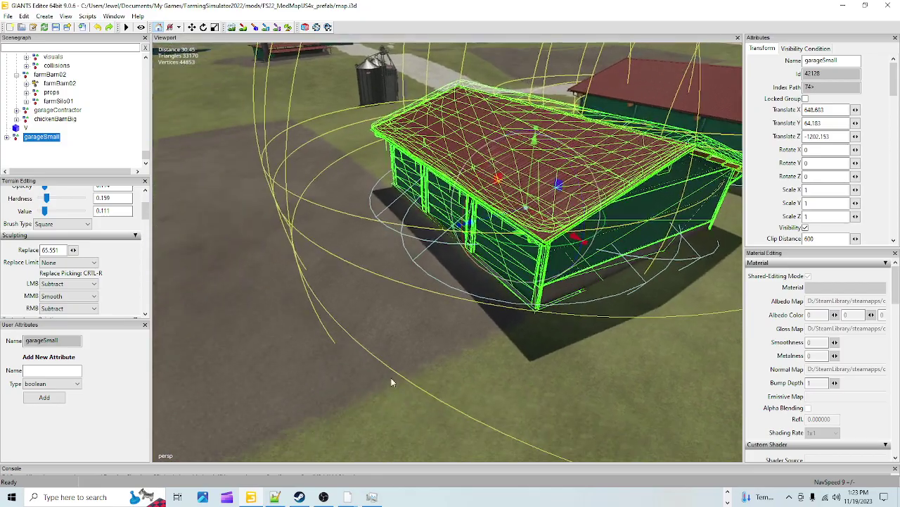
pyautogui.scroll(5, 422, 331)
pyautogui.scroll(1, 584, 310)
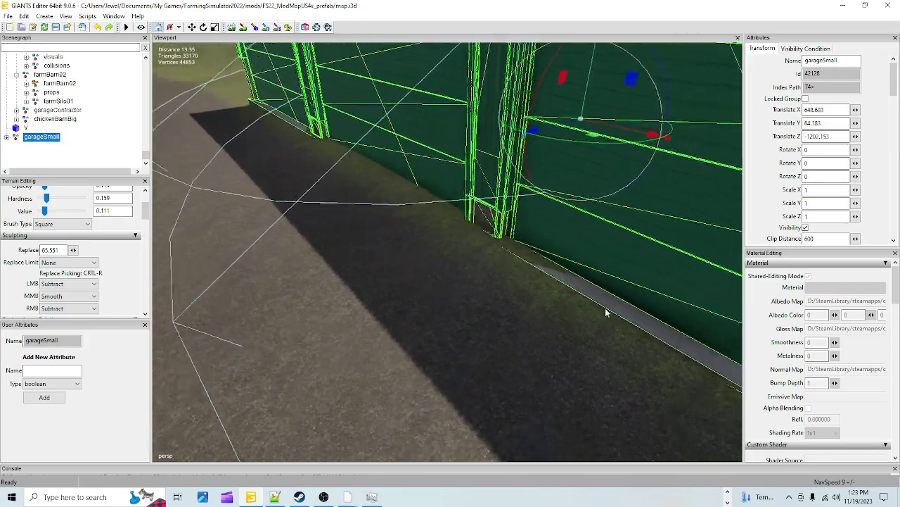
pyautogui.keyDown('alt'); pyautogui.moveTo(600, 308); pyautogui.dragTo(541, 333); pyautogui.keyUp('alt')
pyautogui.scroll(2, 543, 316)
pyautogui.keyDown('alt'); pyautogui.moveTo(546, 289); pyautogui.dragTo(460, 171); pyautogui.keyUp('alt')
pyautogui.keyDown('alt'); pyautogui.moveTo(330, 130); pyautogui.dragTo(462, 161); pyautogui.keyUp('alt')
pyautogui.moveTo(481, 100); pyautogui.dragTo(439, 235)
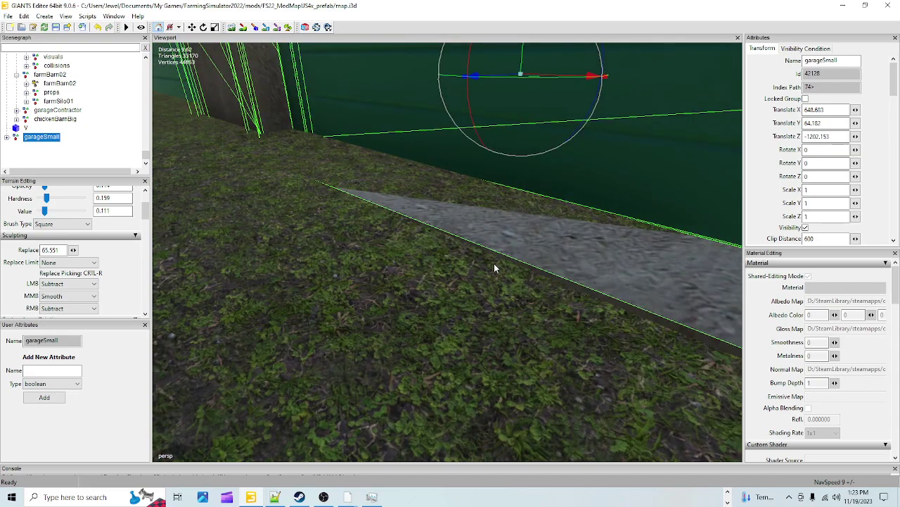
# - Delete the newly placed garageSmall building from the map
pyautogui.keyDown('alt'); pyautogui.moveTo(525, 315); pyautogui.dragTo(511, 308); pyautogui.keyUp('alt')
pyautogui.scroll(-5, 511, 307)
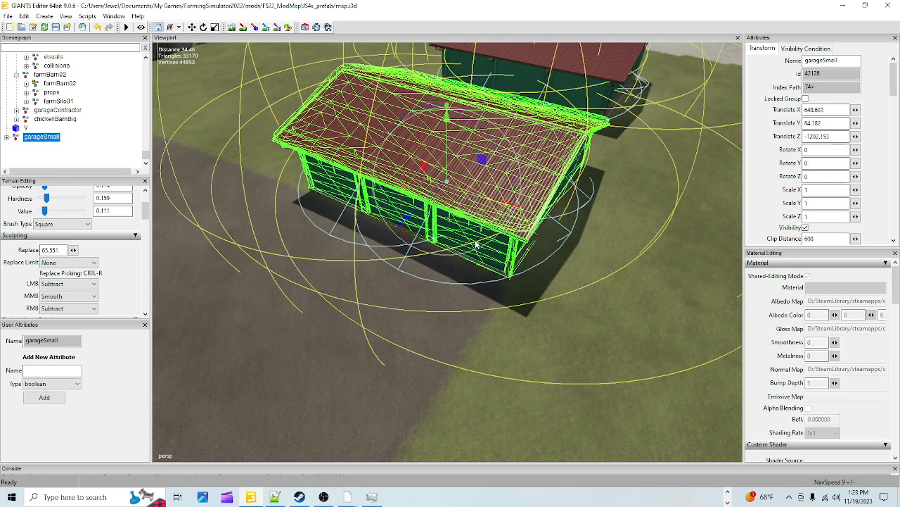
pyautogui.press('Delete')
# - Examine the existing garage's exterior, its interior concrete floor and the surrounding ground
pyautogui.keyDown('alt'); pyautogui.moveTo(457, 243); pyautogui.dragTo(493, 222); pyautogui.keyUp('alt')
pyautogui.keyDown('alt'); pyautogui.moveTo(389, 261); pyautogui.dragTo(438, 54, button='right'); pyautogui.keyUp('alt')
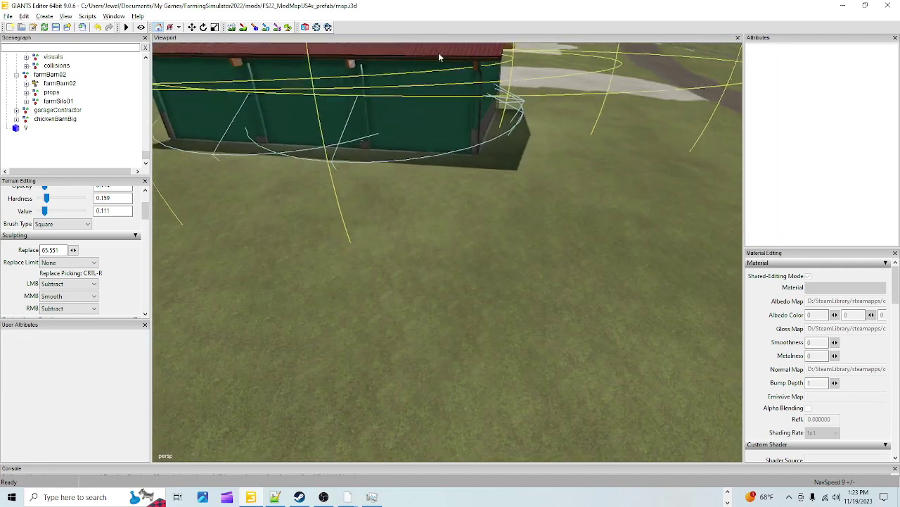
pyautogui.keyDown('alt'); pyautogui.moveTo(441, 270); pyautogui.dragTo(448, 199); pyautogui.keyUp('alt')
pyautogui.keyDown('alt'); pyautogui.moveTo(453, 275); pyautogui.dragTo(537, 137, button='right'); pyautogui.keyUp('alt')
pyautogui.keyDown('alt'); pyautogui.moveTo(510, 165); pyautogui.dragTo(457, 262); pyautogui.keyUp('alt')
pyautogui.keyDown('alt'); pyautogui.moveTo(457, 262); pyautogui.dragTo(439, 239, button='right'); pyautogui.keyUp('alt')
pyautogui.keyDown('alt'); pyautogui.moveTo(439, 243); pyautogui.dragTo(422, 191); pyautogui.keyUp('alt')
pyautogui.scroll(2, 424, 190)
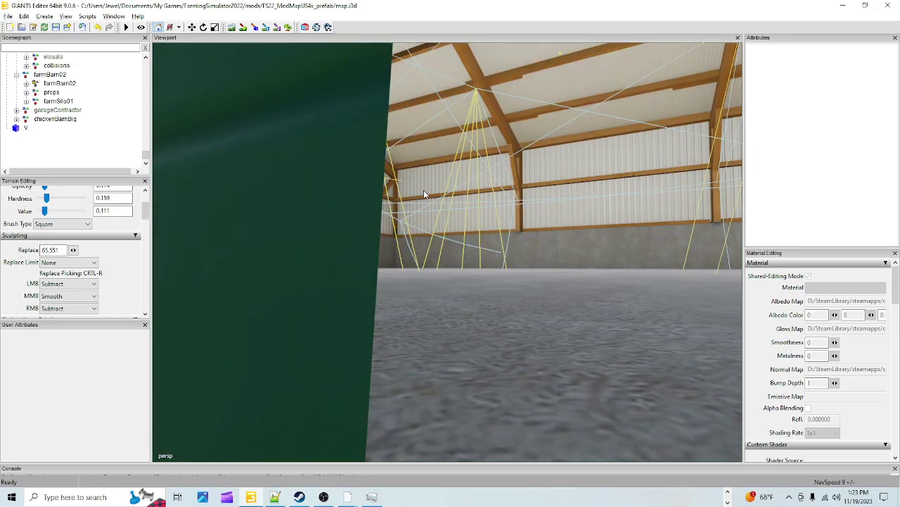
pyautogui.keyDown('alt'); pyautogui.moveTo(542, 232); pyautogui.dragTo(499, 201); pyautogui.keyUp('alt')
pyautogui.scroll(-2, 470, 257)
pyautogui.scroll(-3, 493, 211)
pyautogui.keyDown('alt'); pyautogui.moveTo(448, 283); pyautogui.dragTo(432, 386); pyautogui.keyUp('alt')
pyautogui.scroll(-3, 448, 266)
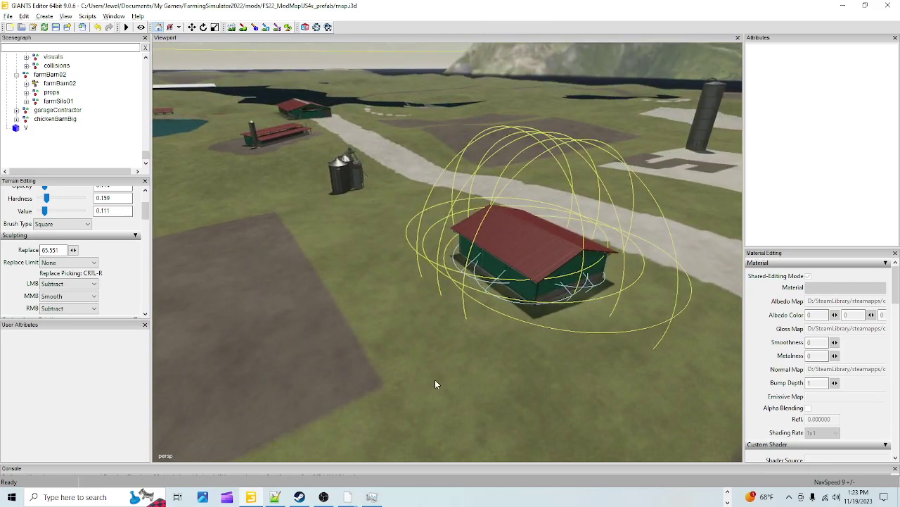
pyautogui.scroll(2, 468, 308)
pyautogui.keyDown('alt'); pyautogui.moveTo(468, 308); pyautogui.dragTo(441, 325); pyautogui.keyUp('alt')
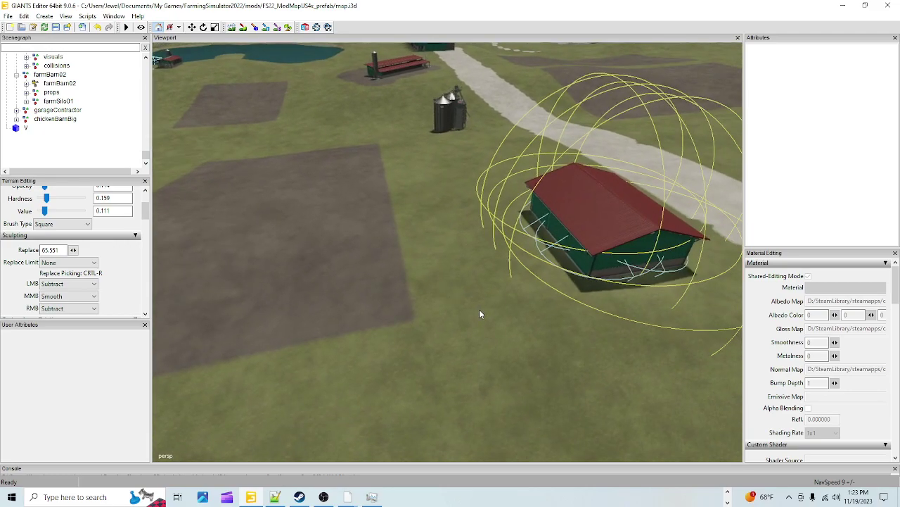
# - Switch to Steam, launch Farming Simulator 22 from the library and skip the intro
pyautogui.click(727, 492)
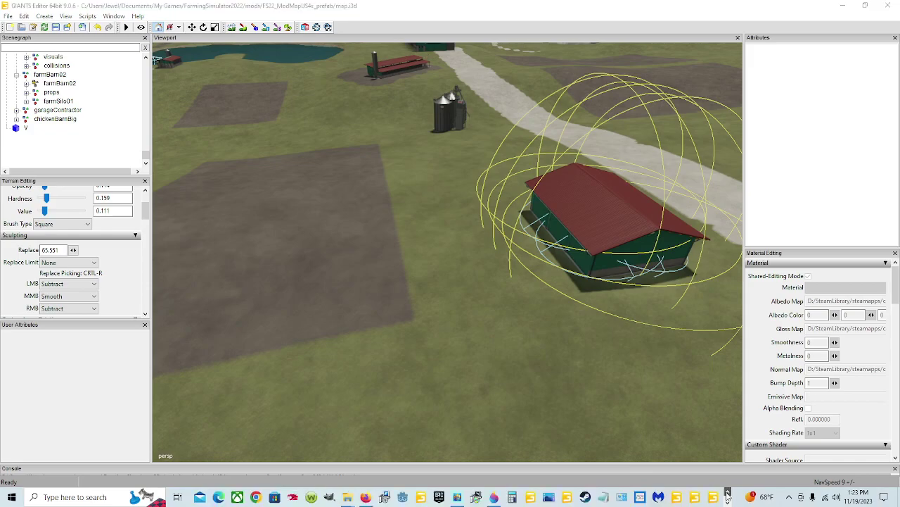
pyautogui.click(594, 498)
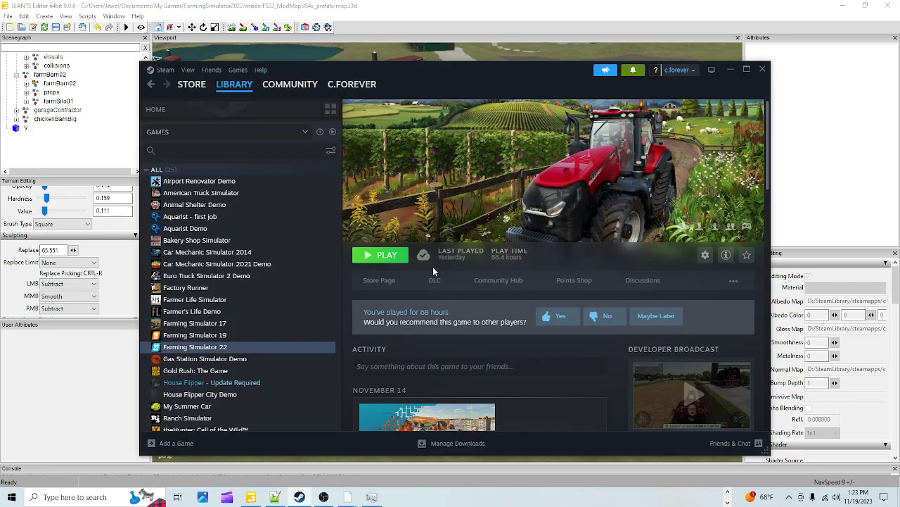
pyautogui.click(384, 256)
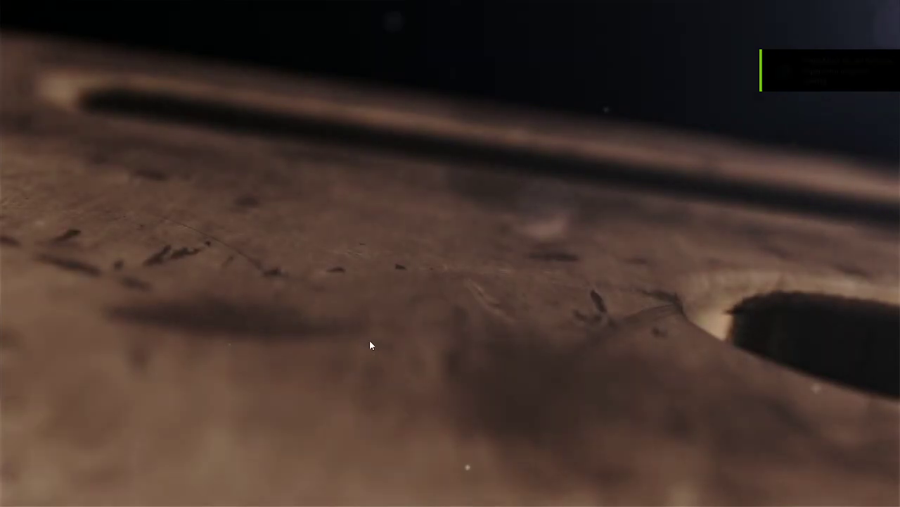
pyautogui.click(251, 333)
pyautogui.click(217, 319)
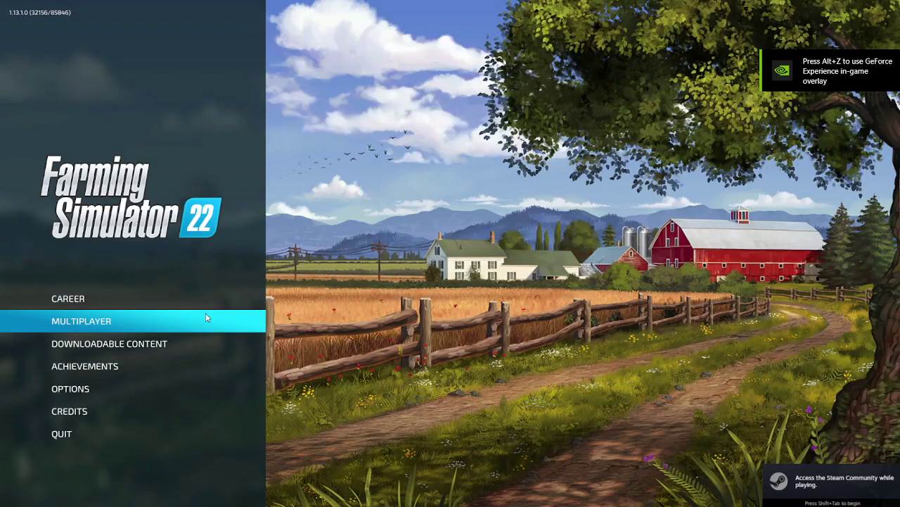
# - Begin a new career in the empty save slot just before Game save 16 and proceed to the map selection
pyautogui.click(146, 296)
pyautogui.scroll(-8, 457, 303)
pyautogui.scroll(-6, 366, 298)
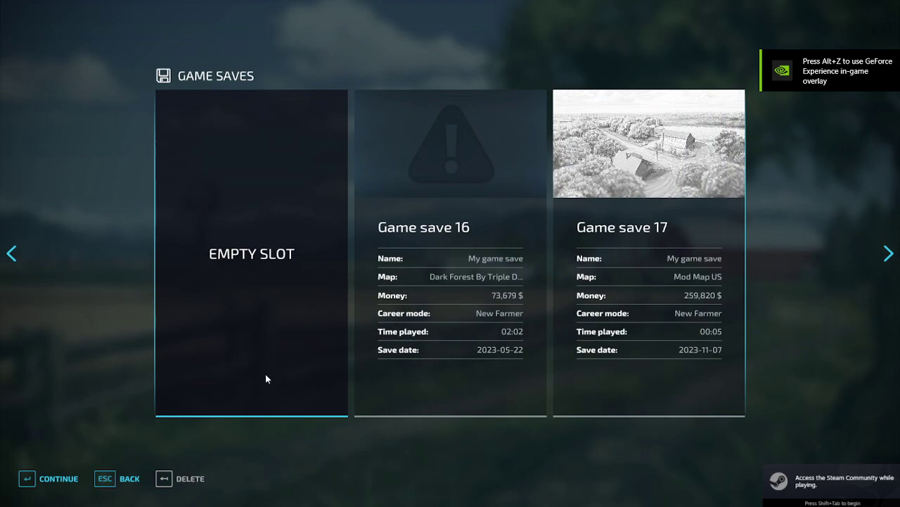
pyautogui.click(53, 481)
pyautogui.click(53, 481)
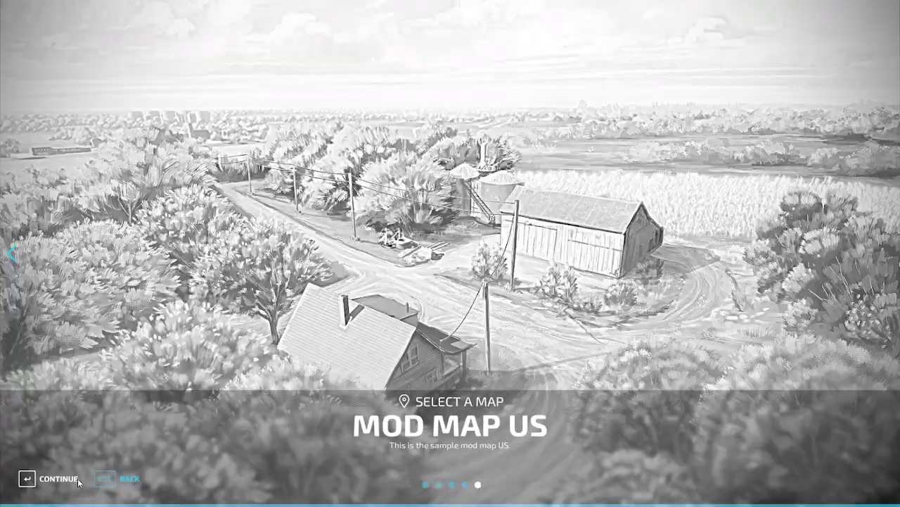
# - Start the game on Mod Map US with the AGI Pack, Mod Map US 4x and Platinum Expansion enabled
pyautogui.click(35, 485)
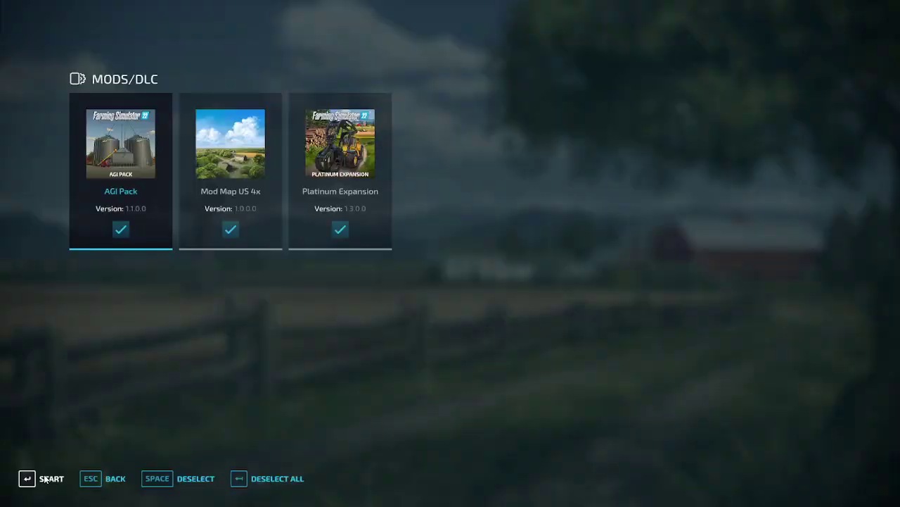
pyautogui.click(44, 479)
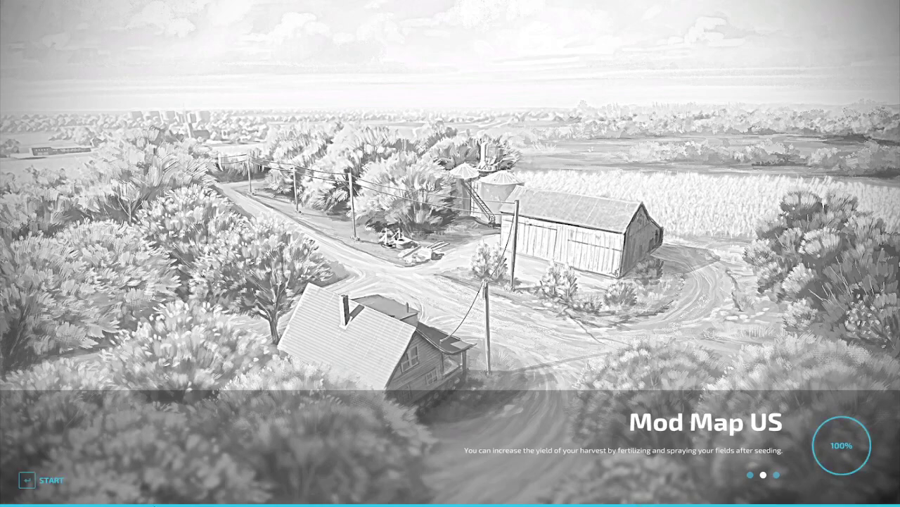
pyautogui.click(56, 480)
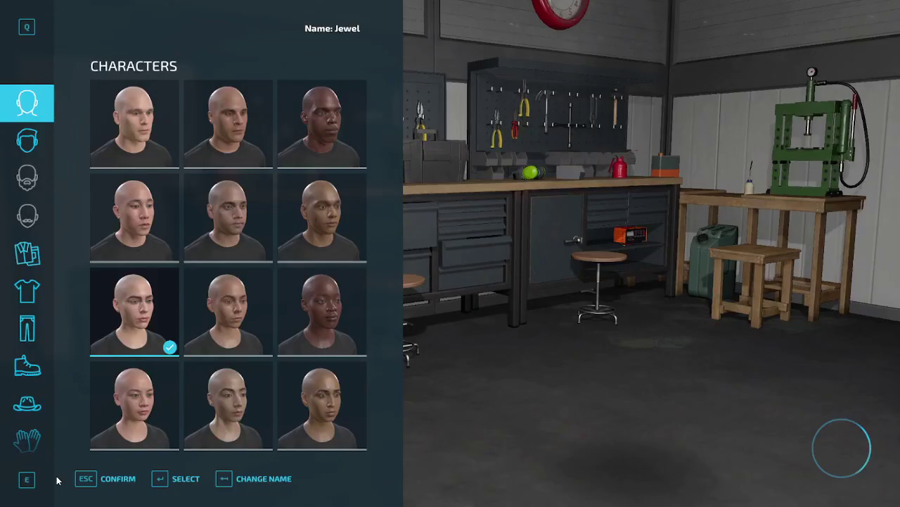
# - Accept the default character and borrow money in $5,000 increments until the balance reaches $365,000
pyautogui.click(106, 479)
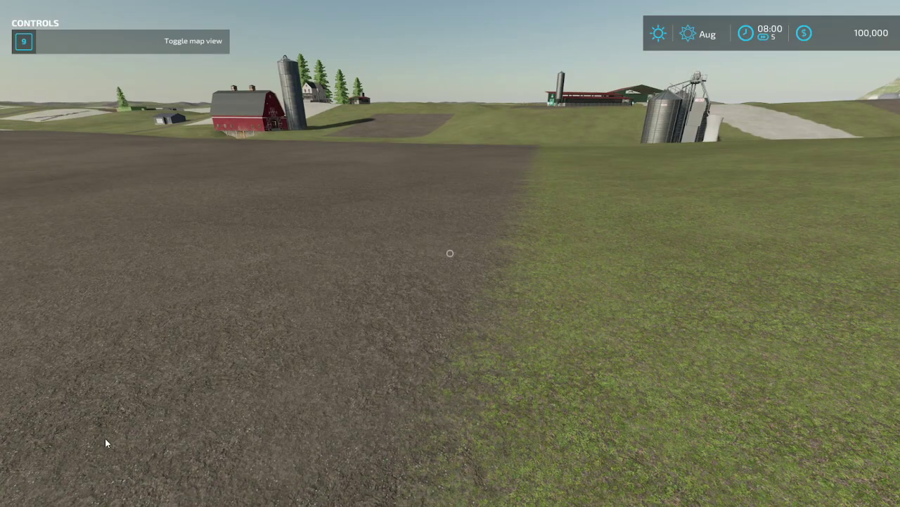
pyautogui.press('m')
pyautogui.click(23, 326)
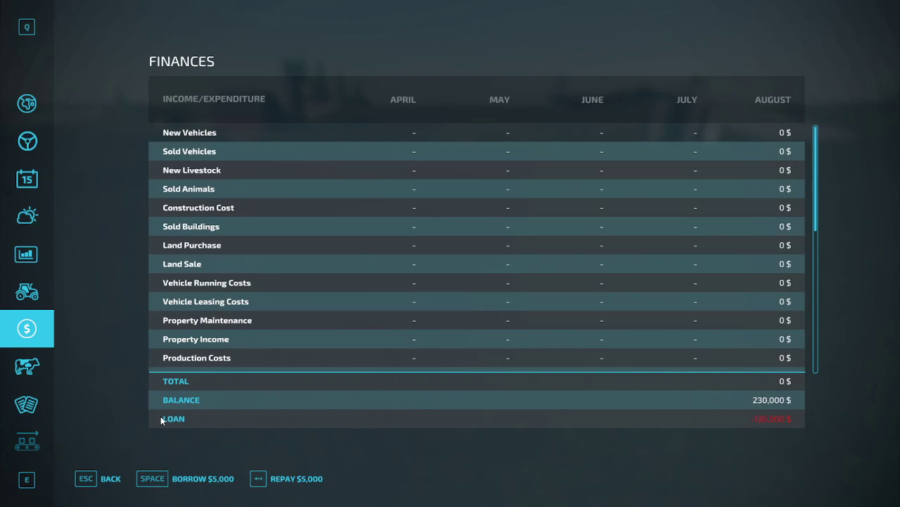
pyautogui.press('space')
pyautogui.press('space')
pyautogui.press('space')
pyautogui.press('space')
pyautogui.press('space')
pyautogui.press('space')
pyautogui.press('space')
pyautogui.press('space')
pyautogui.press('space')
pyautogui.press('space')
pyautogui.press('space')
pyautogui.press('space')
pyautogui.press('space')
pyautogui.press('space')
pyautogui.press('Escape')
# - Enter construction mode from the shop
pyautogui.press('p')
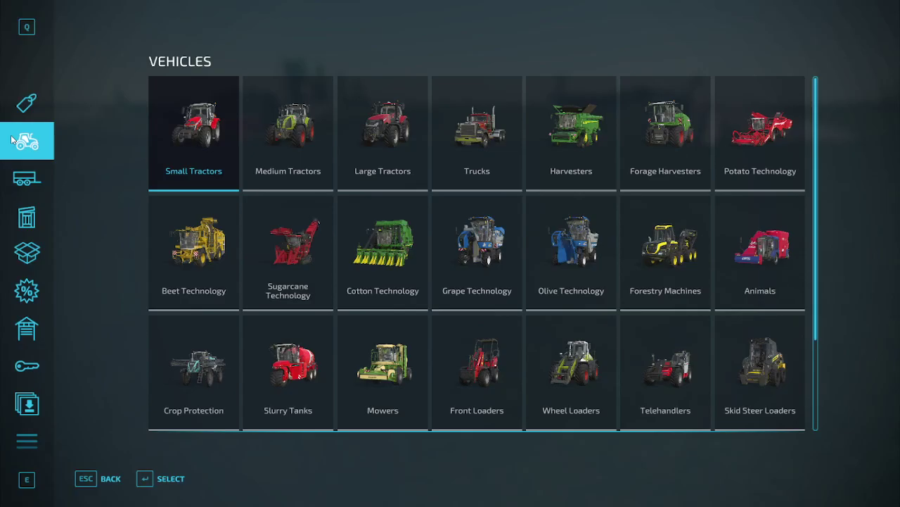
pyautogui.click(28, 441)
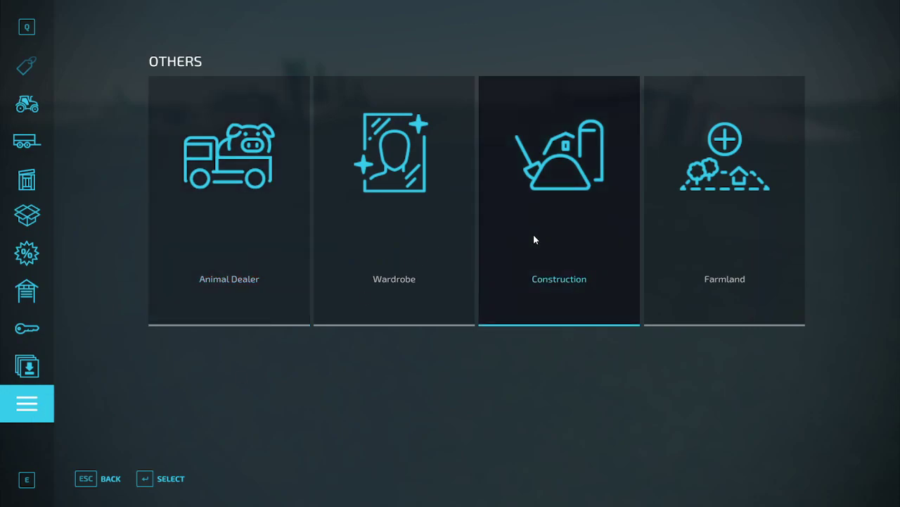
pyautogui.click(534, 239)
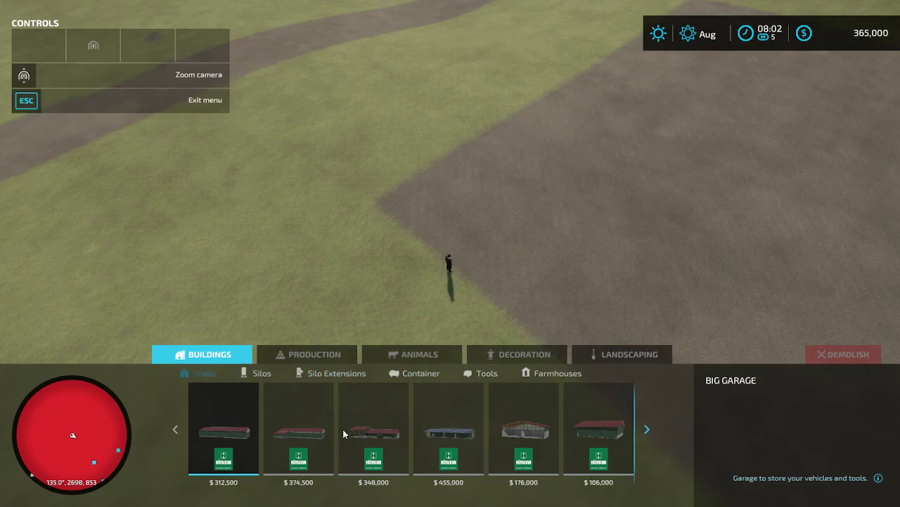
# - Place the $106,000 Small Garage from the sheds on the dirt field beside the player and leave construction mode
pyautogui.scroll(-1, 343, 433)
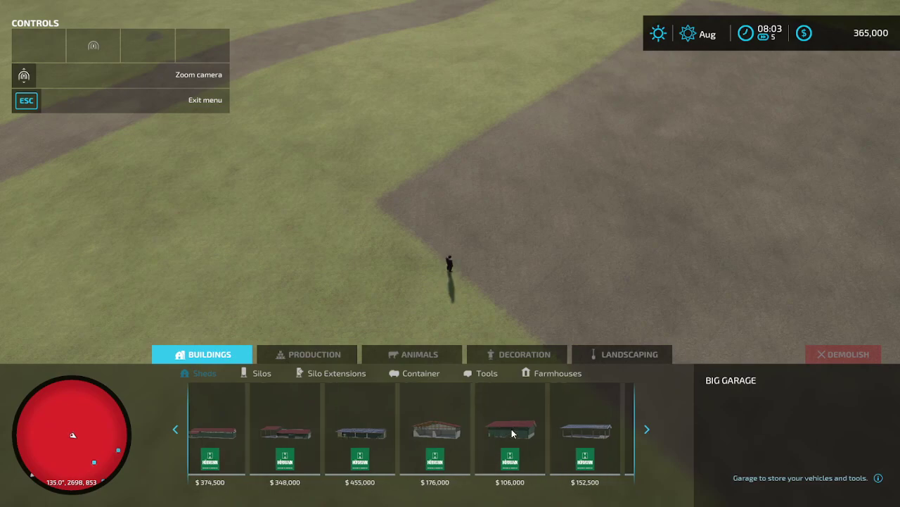
pyautogui.click(515, 432)
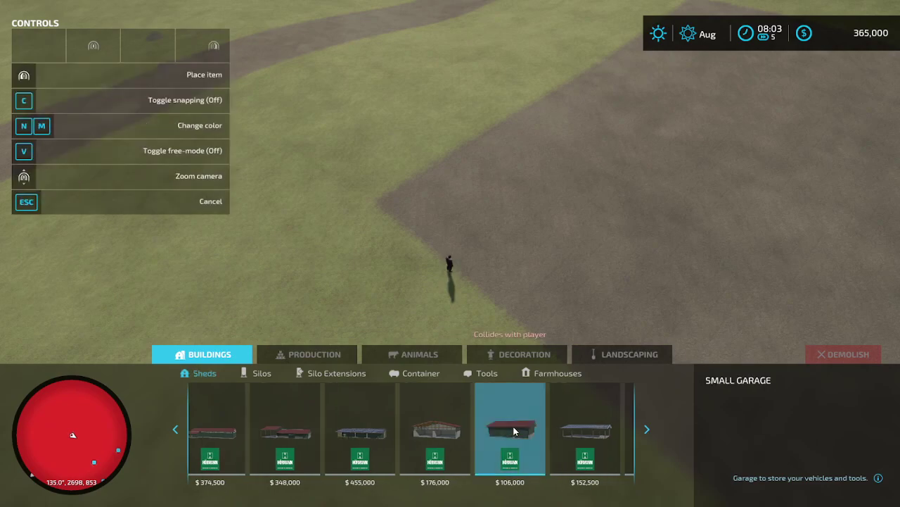
pyautogui.click(647, 430)
pyautogui.click(647, 430)
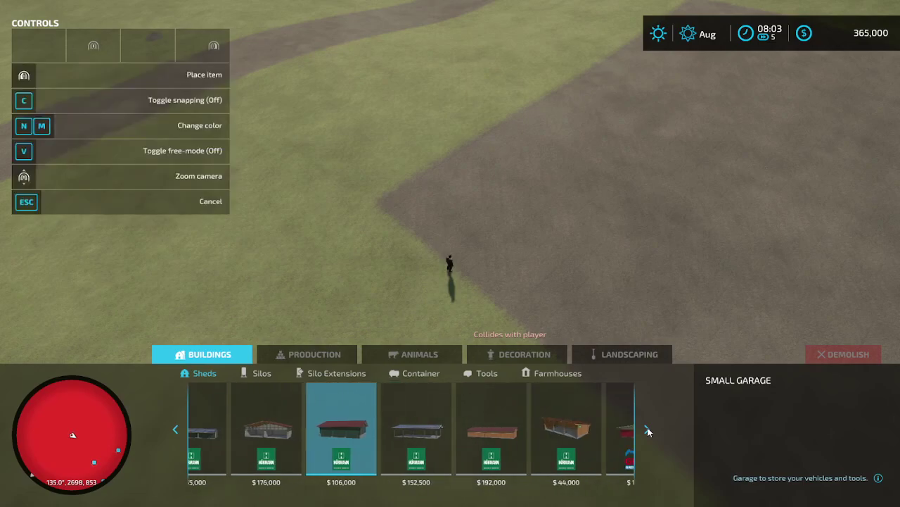
pyautogui.click(647, 430)
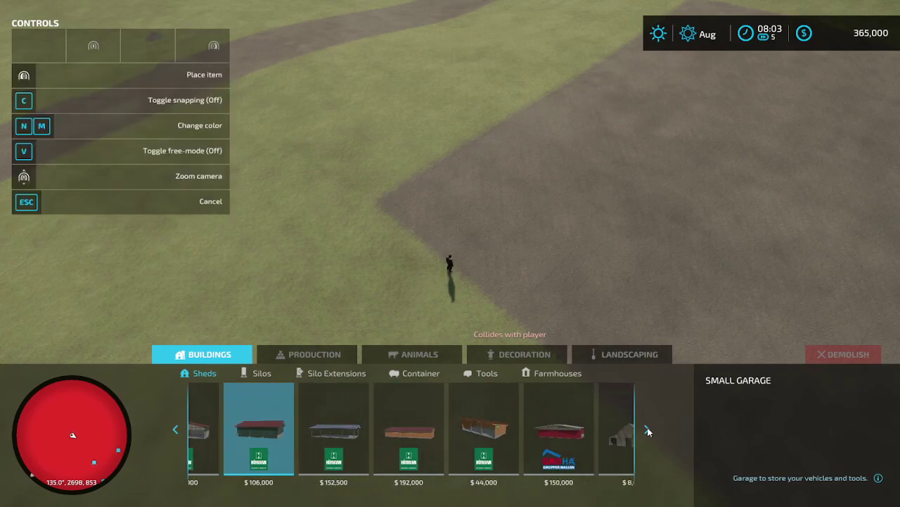
pyautogui.click(550, 438)
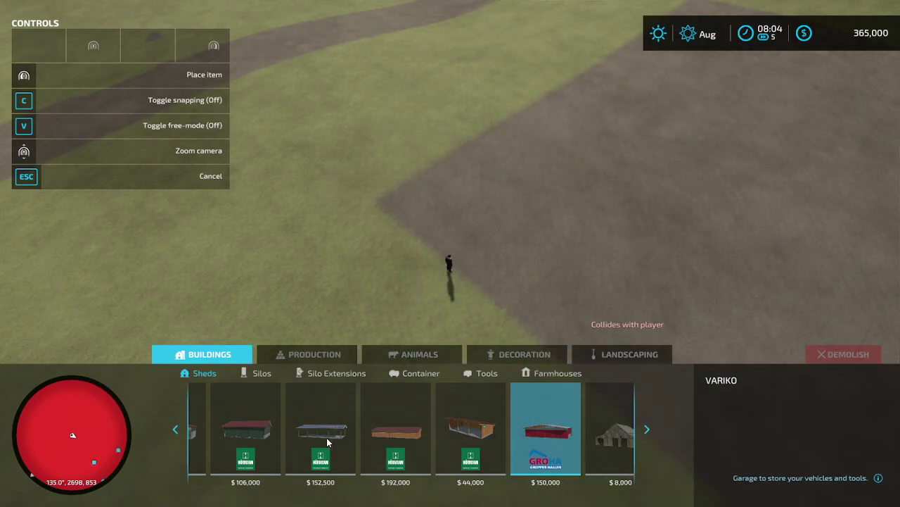
pyautogui.click(235, 432)
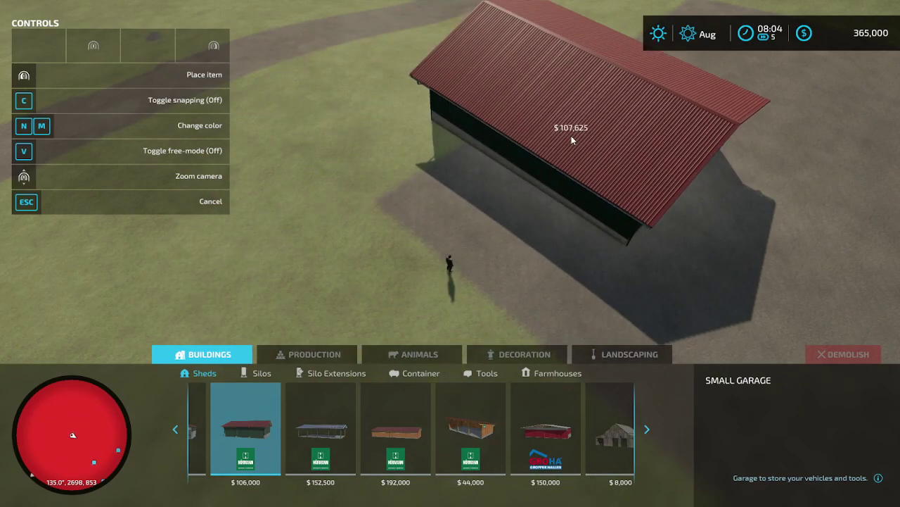
pyautogui.click(572, 139)
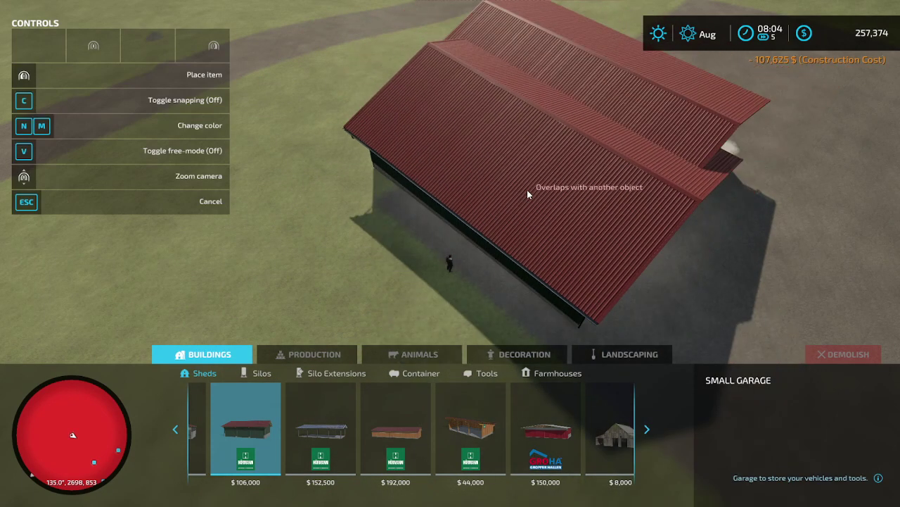
pyautogui.press('Escape')
pyautogui.press('Escape')
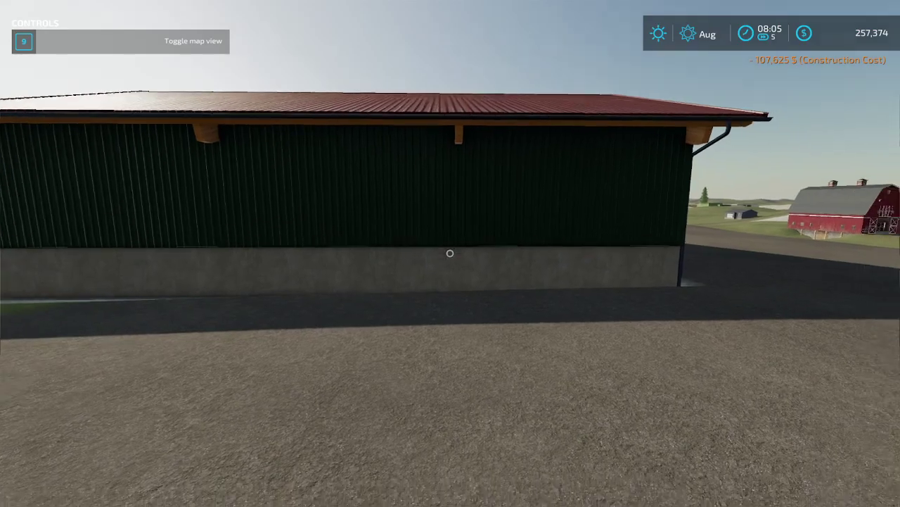
# - Save the game and quit the career
pyautogui.press('Escape')
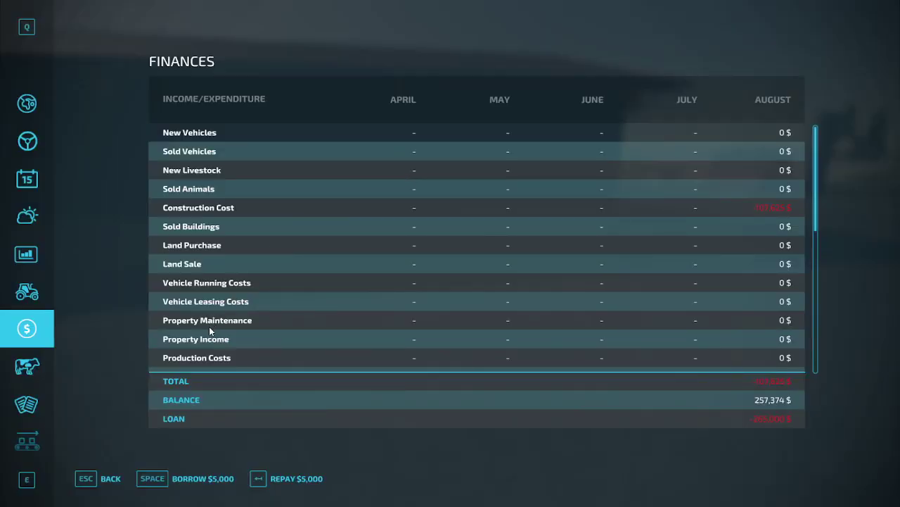
pyautogui.click(26, 178)
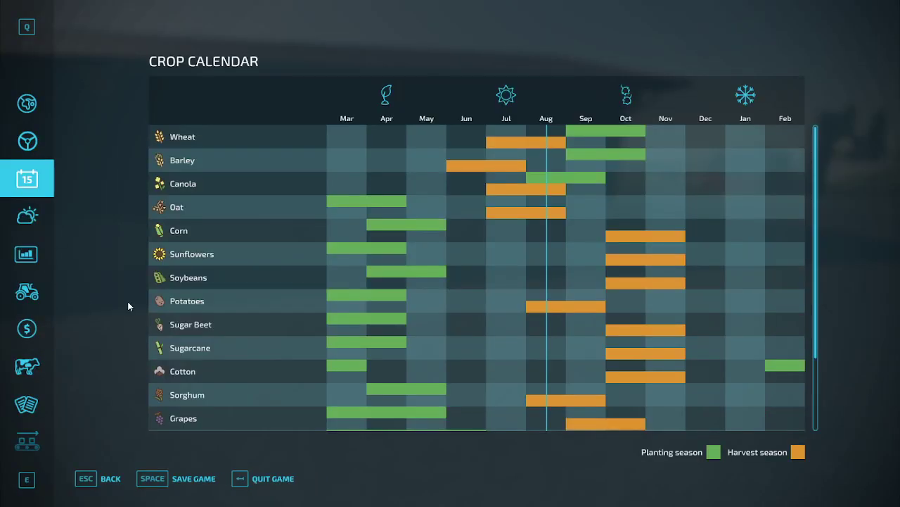
pyautogui.click(189, 478)
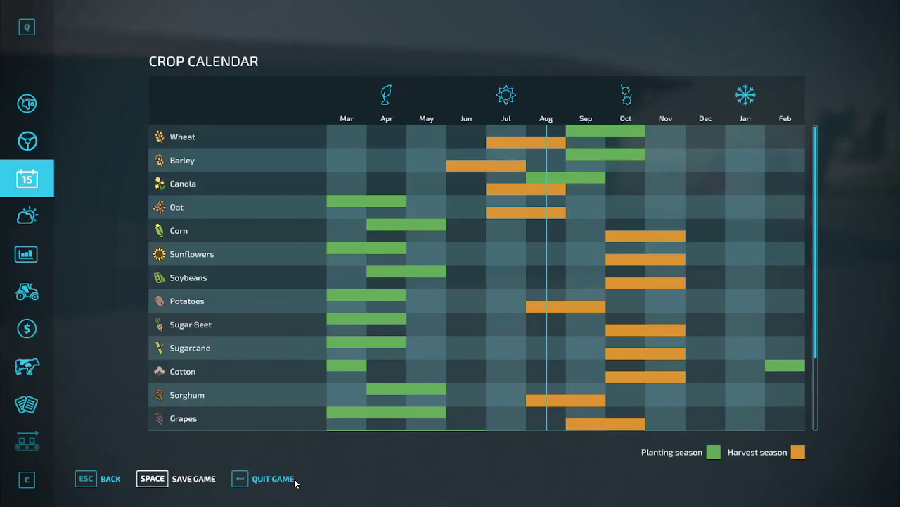
pyautogui.click(294, 483)
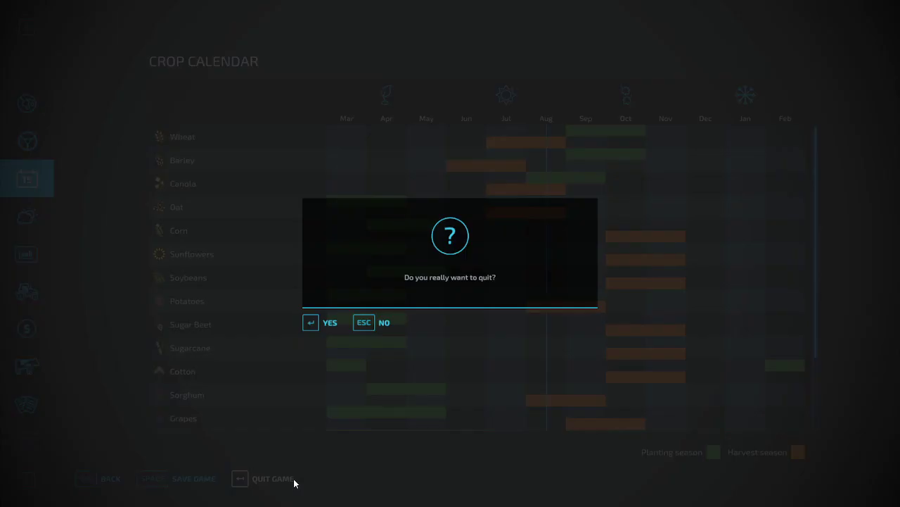
pyautogui.click(312, 323)
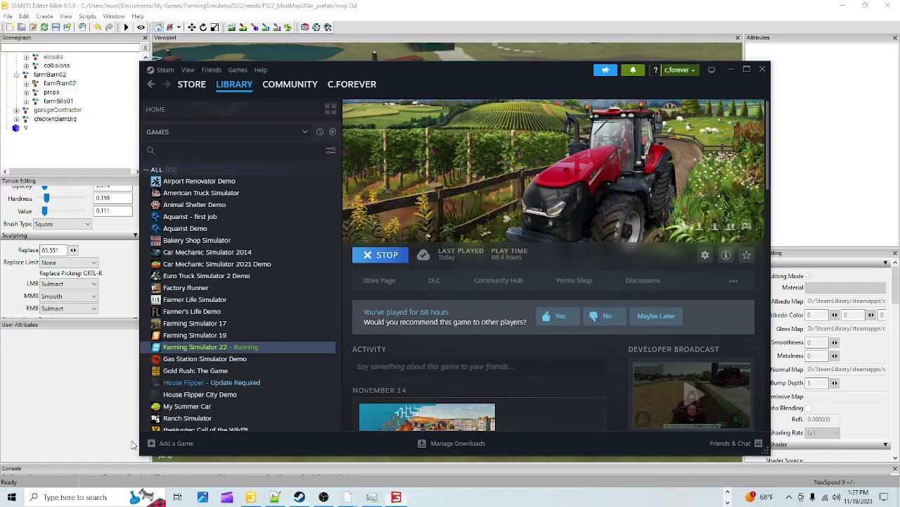
# - Minimize Steam and switch to File Explorer to open Documents > My Games > FarmingSimulator2022 > savegame15
pyautogui.click(732, 70)
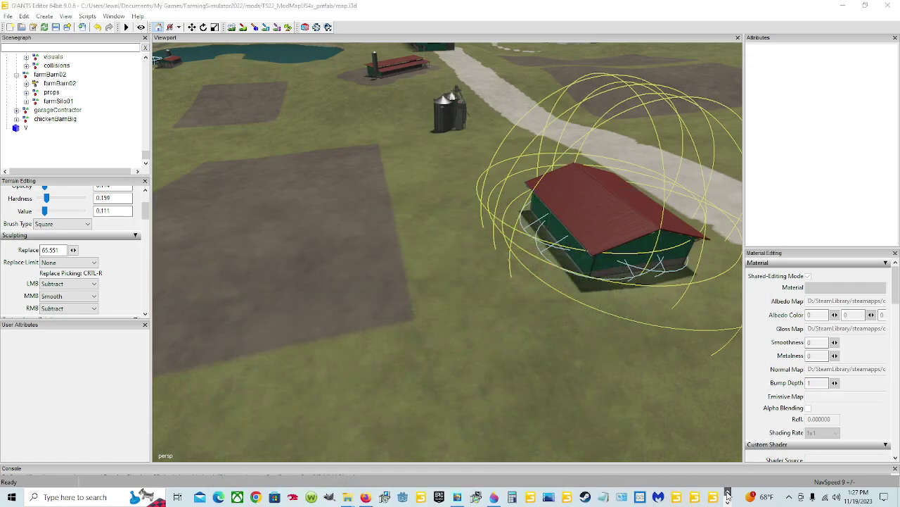
pyautogui.moveTo(347, 498)
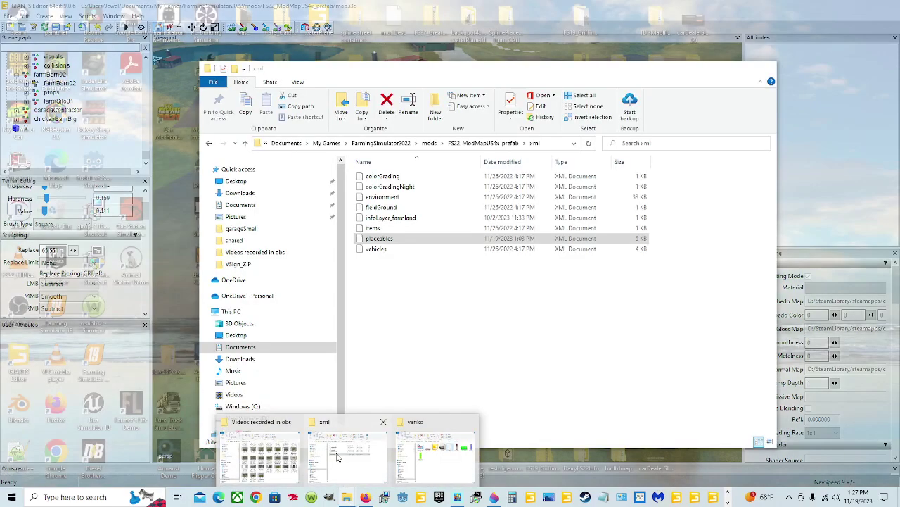
pyautogui.click(347, 454)
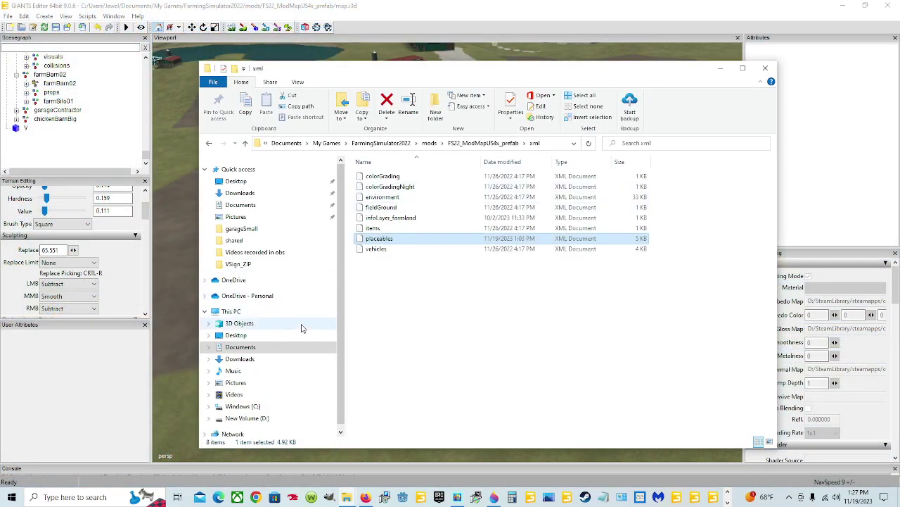
pyautogui.click(298, 349)
pyautogui.click(482, 236)
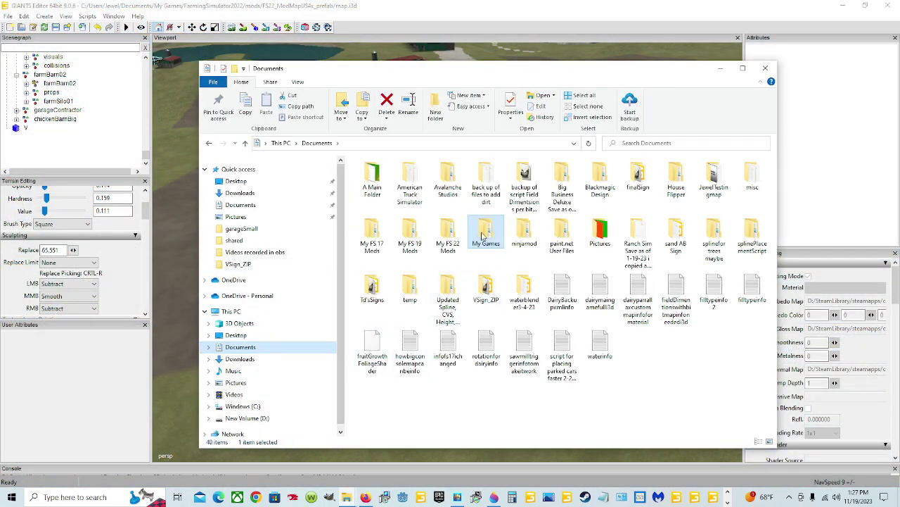
pyautogui.doubleClick(483, 237)
pyautogui.doubleClick(431, 197)
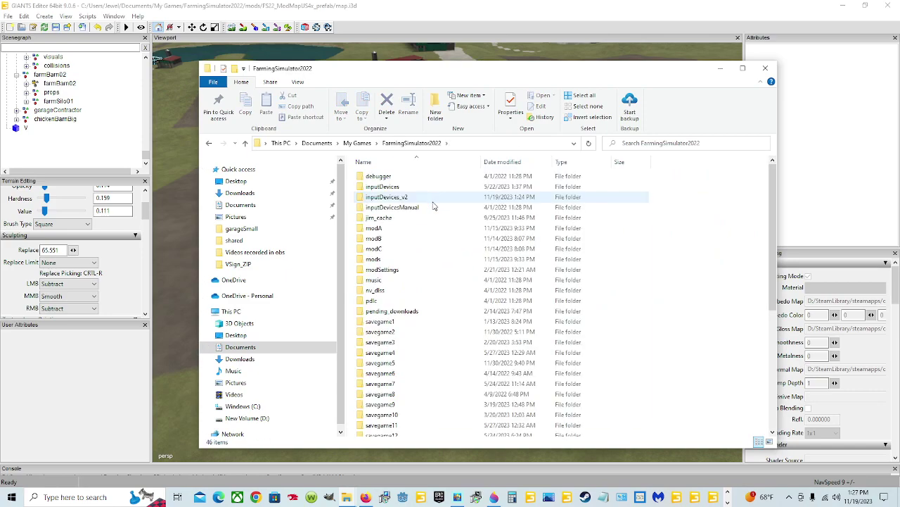
pyautogui.scroll(-3, 454, 345)
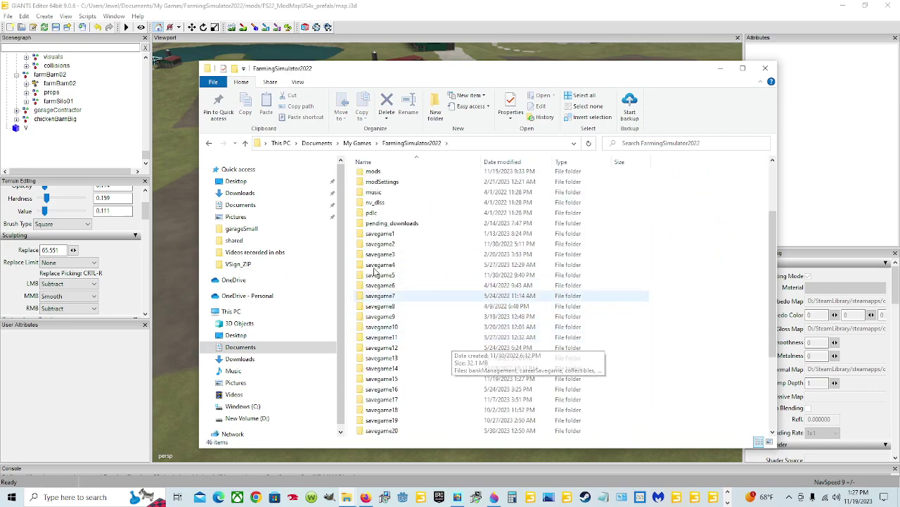
pyautogui.click(402, 379)
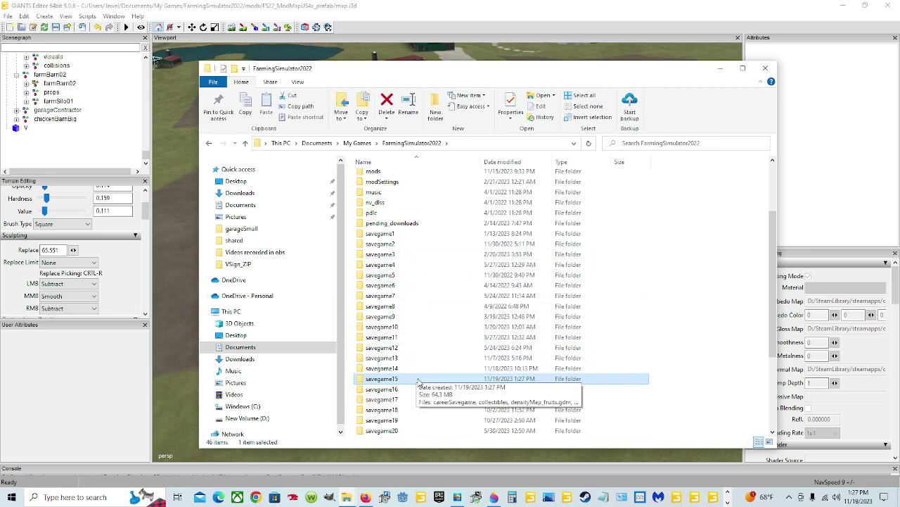
pyautogui.doubleClick(418, 381)
# - Open the savegame's placeables XML file in Notepad++
pyautogui.scroll(-5, 418, 377)
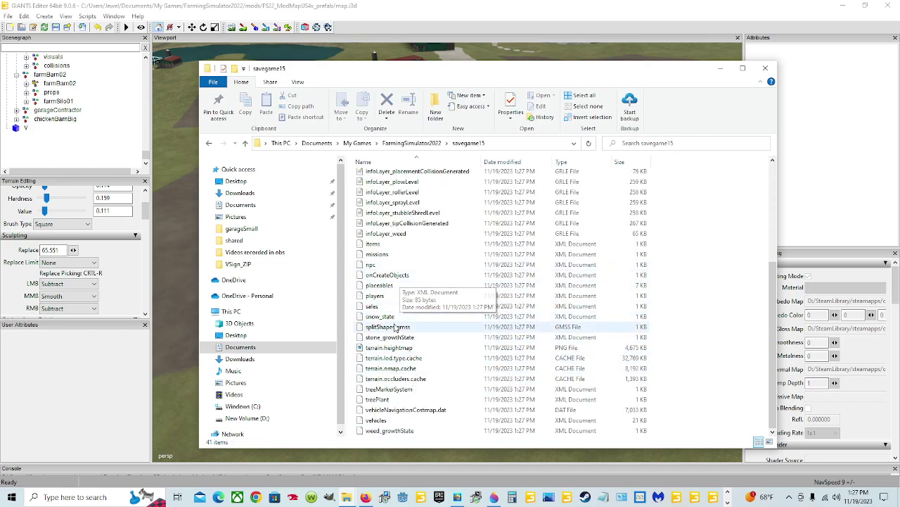
pyautogui.click(395, 287)
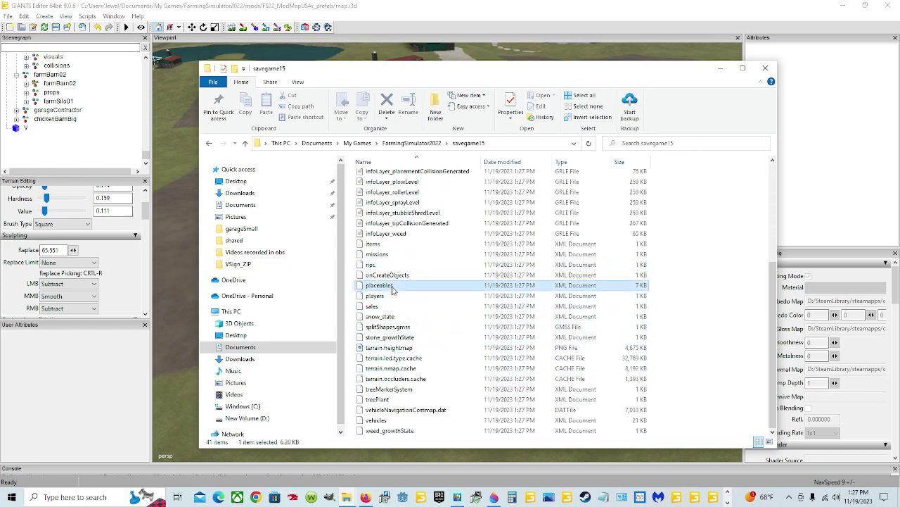
pyautogui.rightClick(396, 292)
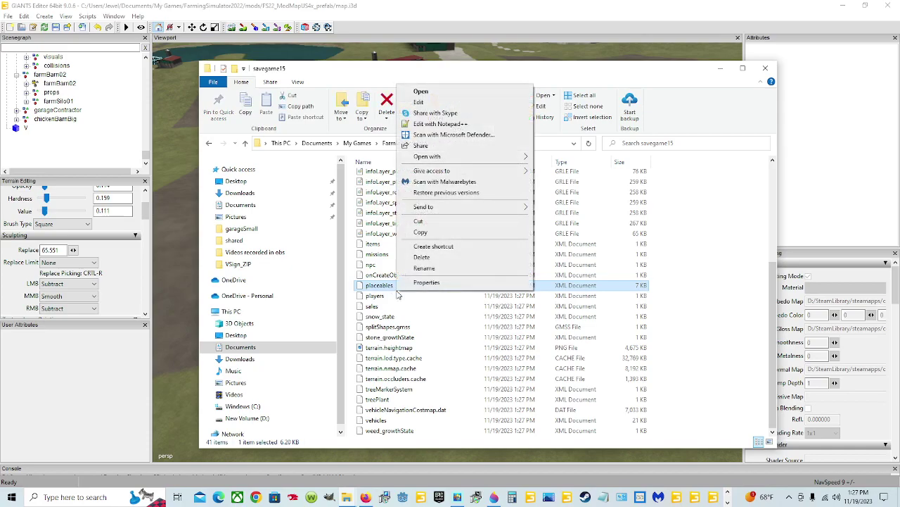
pyautogui.click(442, 123)
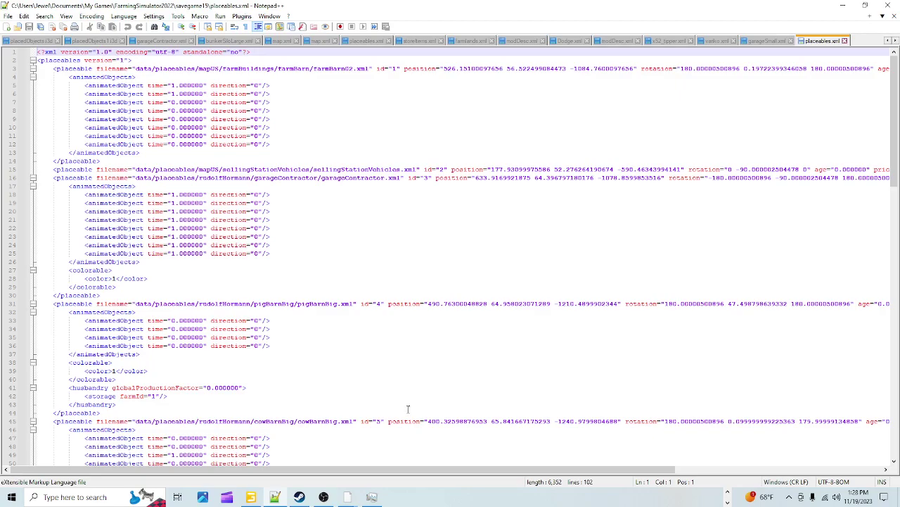
# - Copy the complete garageSmall placeable entry, from its opening to its closing placeable tag, and close the savegame's placeables.xml
pyautogui.scroll(-18, 405, 408)
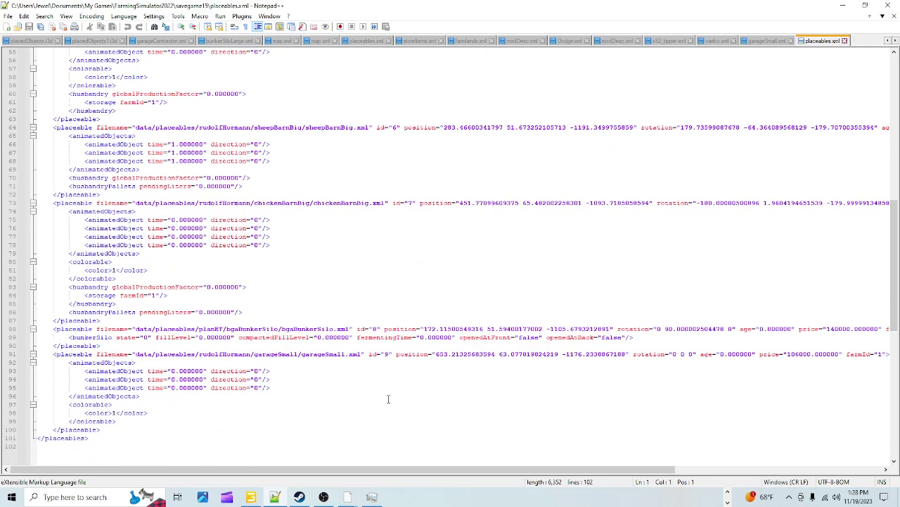
pyautogui.scroll(-6, 391, 399)
pyautogui.click(101, 272)
pyautogui.click(98, 278)
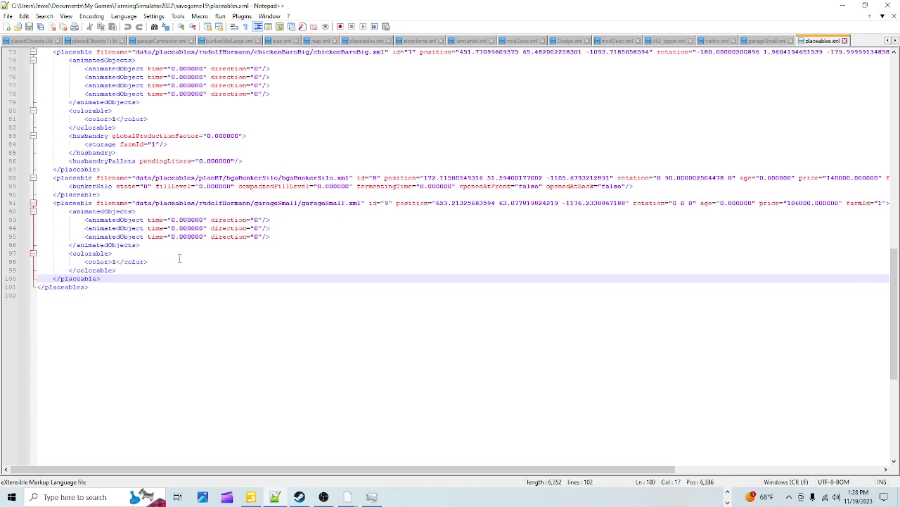
pyautogui.click(102, 292)
pyautogui.click(82, 288)
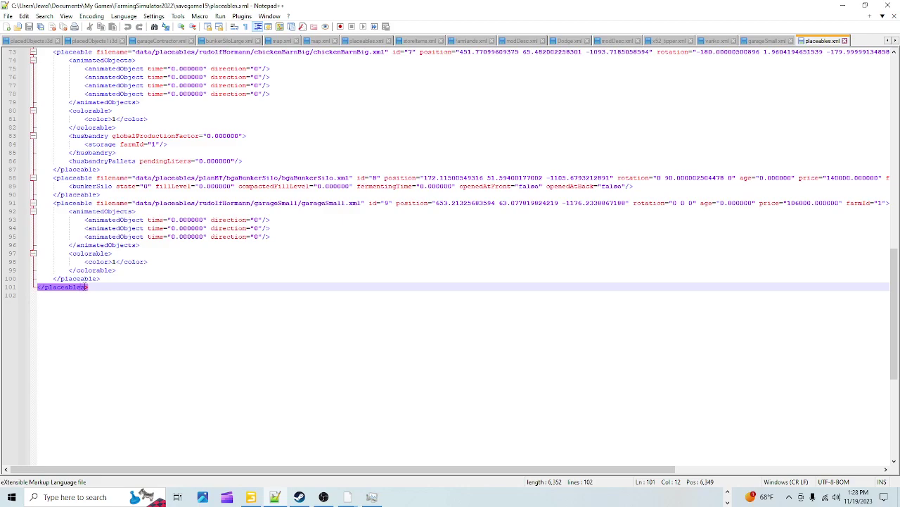
pyautogui.click(105, 278)
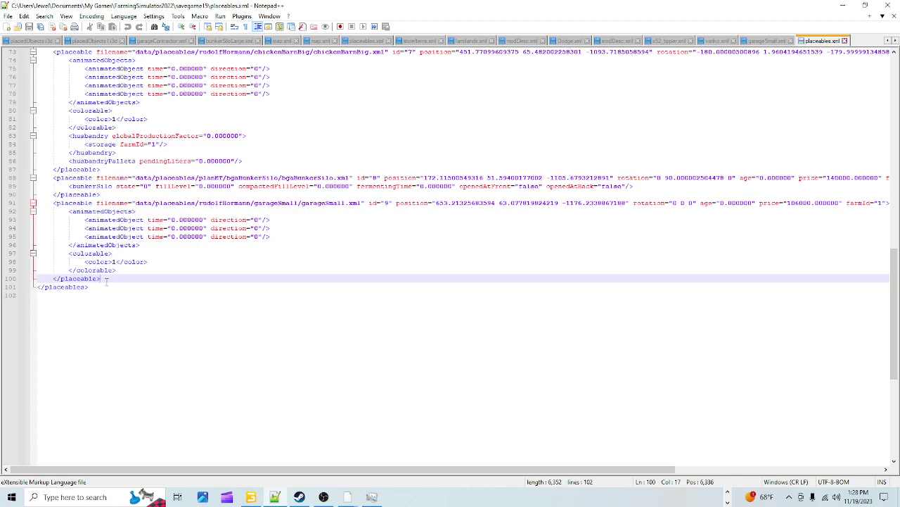
pyautogui.moveTo(101, 279); pyautogui.dragTo(42, 204)
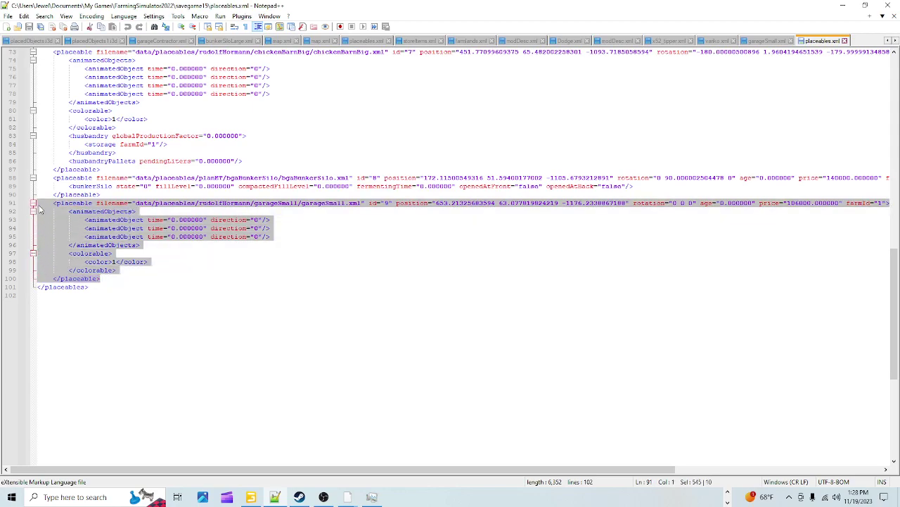
pyautogui.rightClick(115, 226)
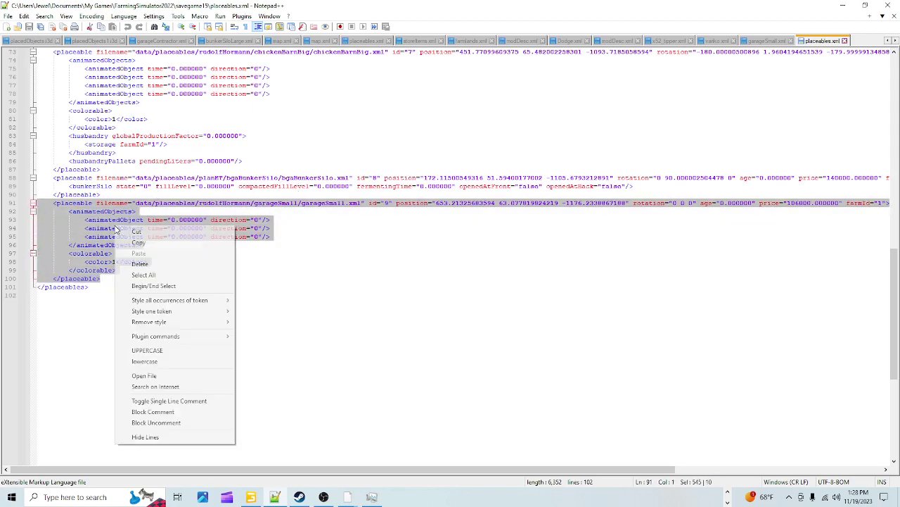
pyautogui.click(136, 244)
pyautogui.click(338, 271)
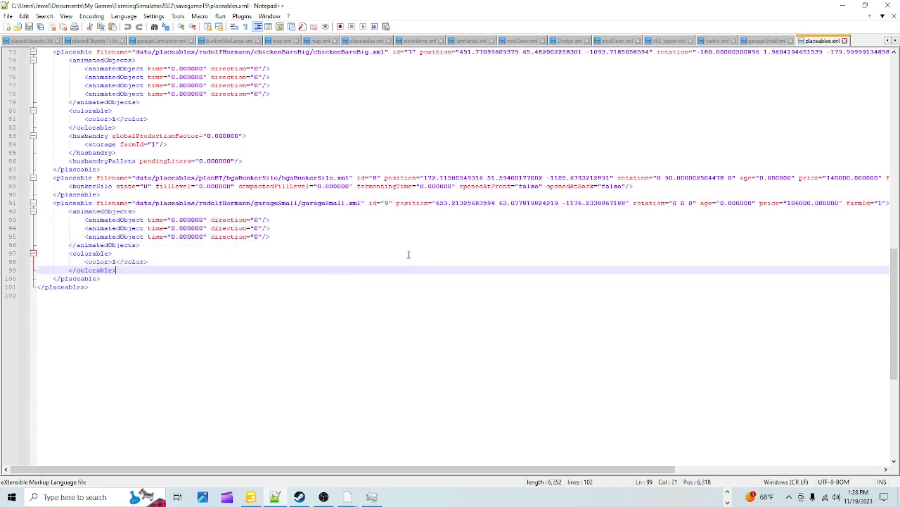
pyautogui.click(845, 40)
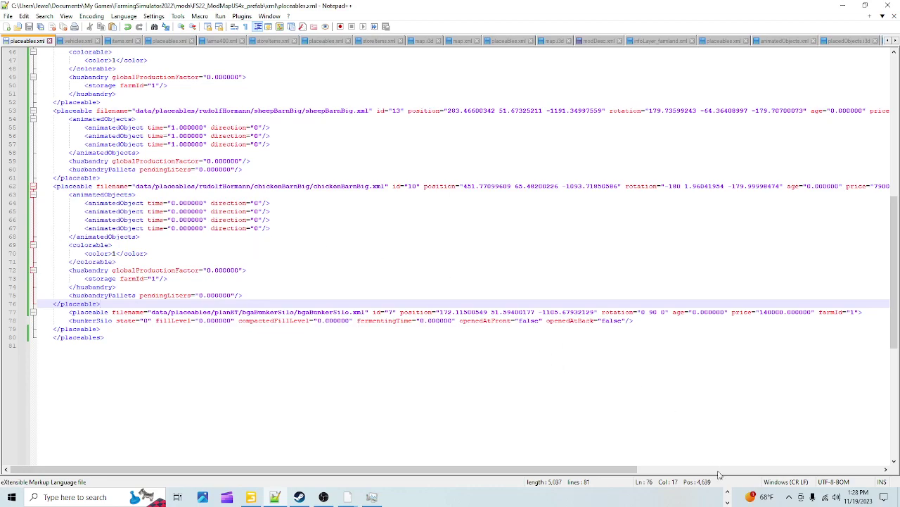
# - Switch to File Explorer and select the placeables file in My Games > FarmingSimulator2022 > mods > FS22_ModMapUS4x_prefab > xml
pyautogui.click(727, 493)
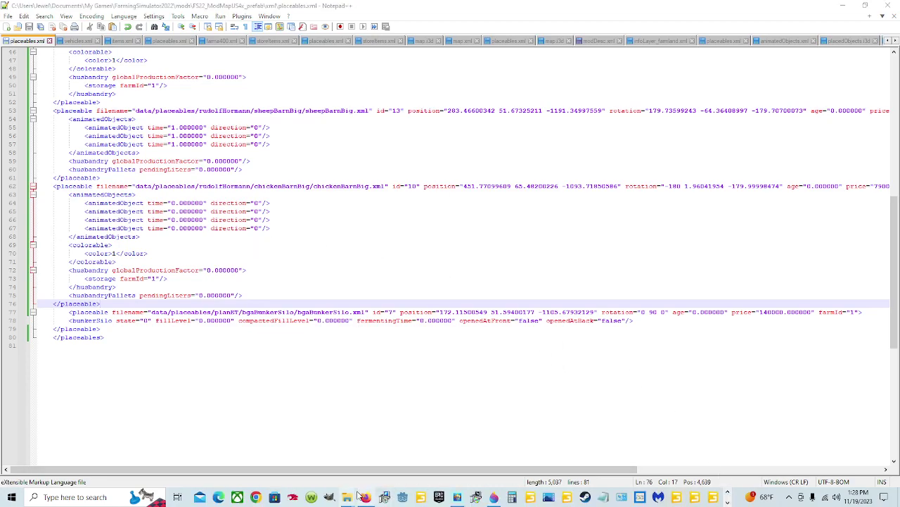
pyautogui.moveTo(346, 496)
pyautogui.click(300, 461)
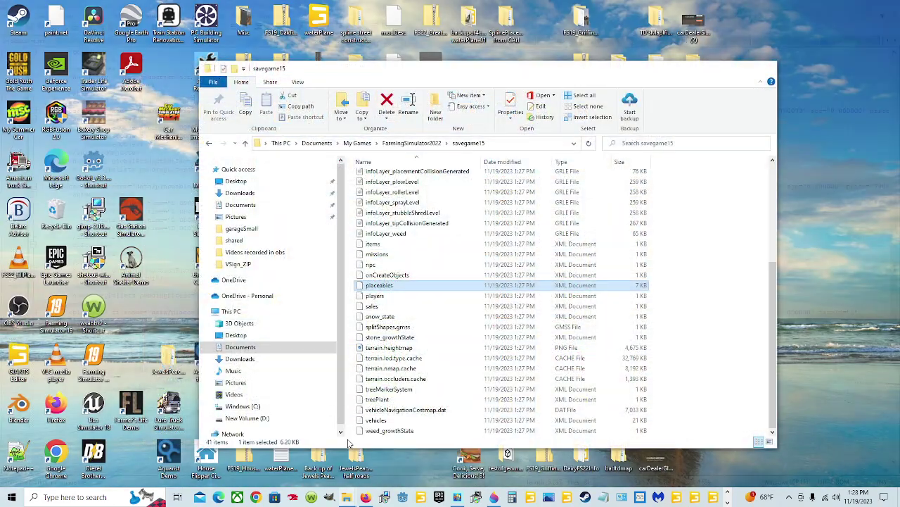
pyautogui.click(411, 143)
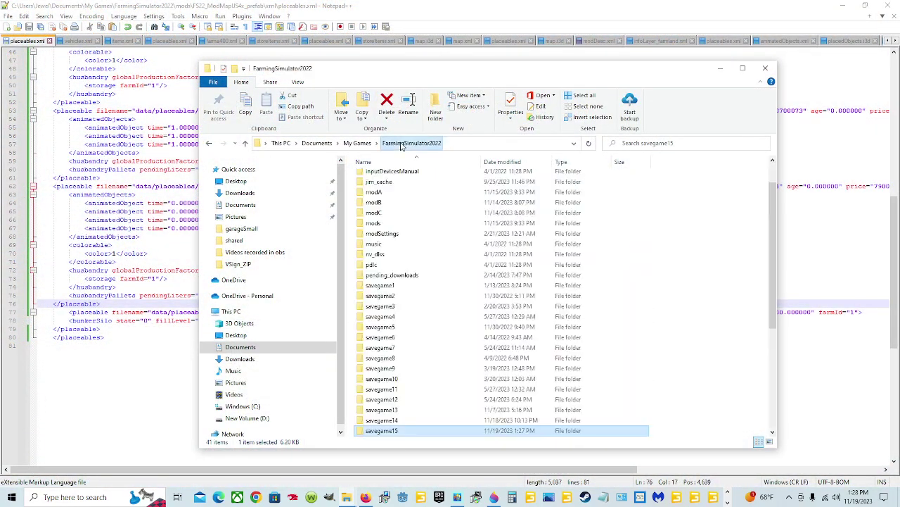
pyautogui.click(287, 347)
pyautogui.doubleClick(488, 238)
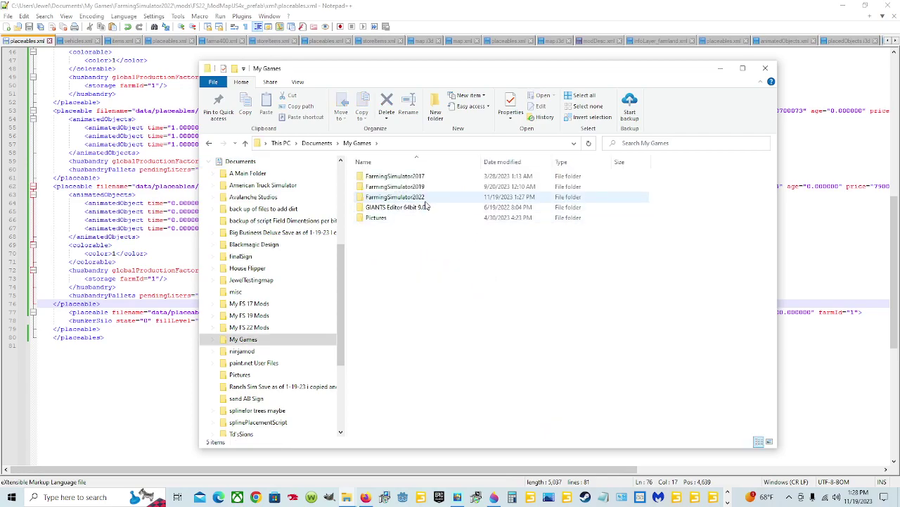
pyautogui.doubleClick(396, 197)
pyautogui.doubleClick(373, 259)
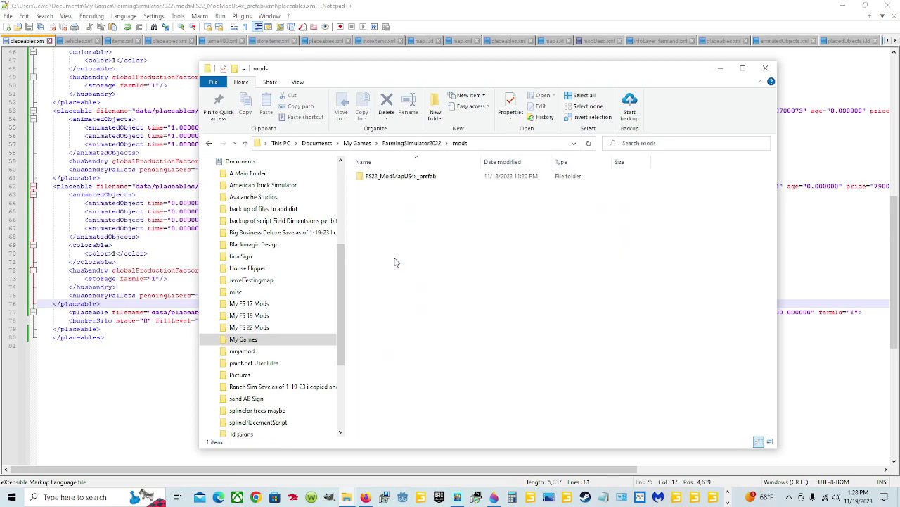
pyautogui.doubleClick(398, 176)
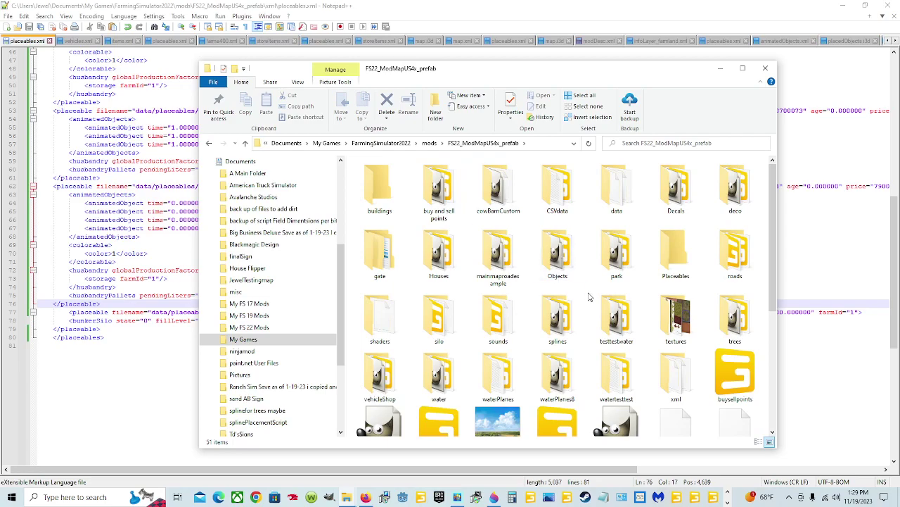
pyautogui.scroll(-3, 591, 296)
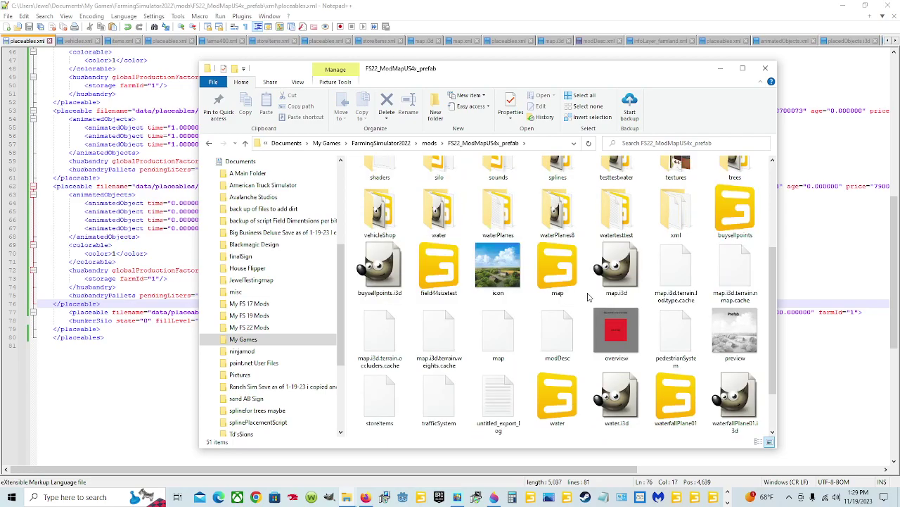
pyautogui.doubleClick(675, 220)
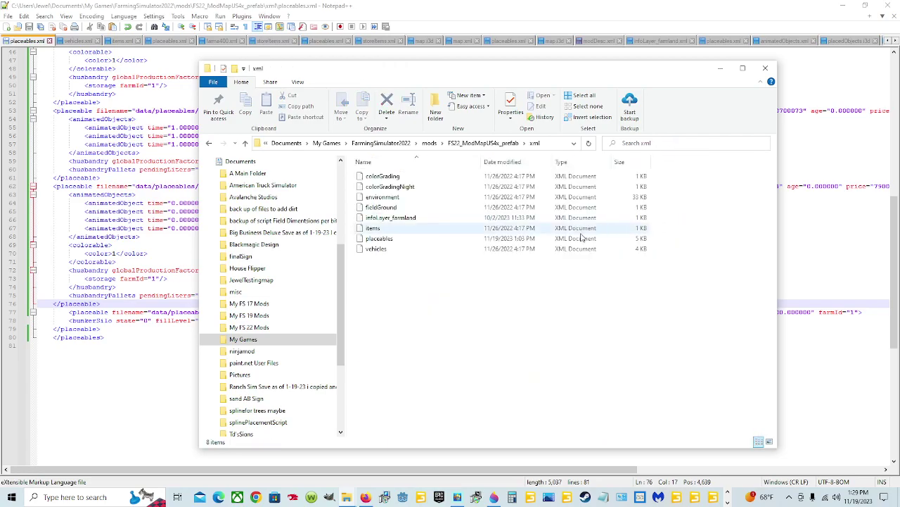
pyautogui.click(403, 242)
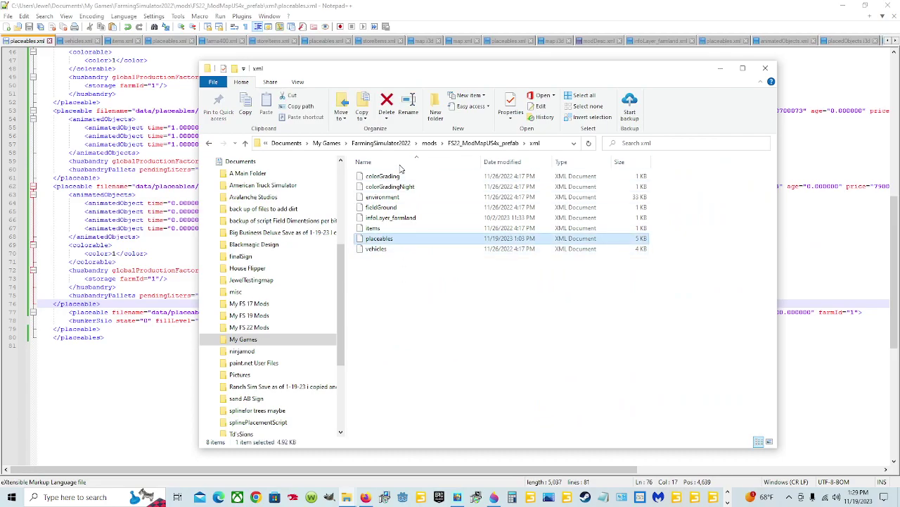
# - Locate the placeables file of the other map in modA > FarmLand223 > maps > mapUS
pyautogui.click(392, 143)
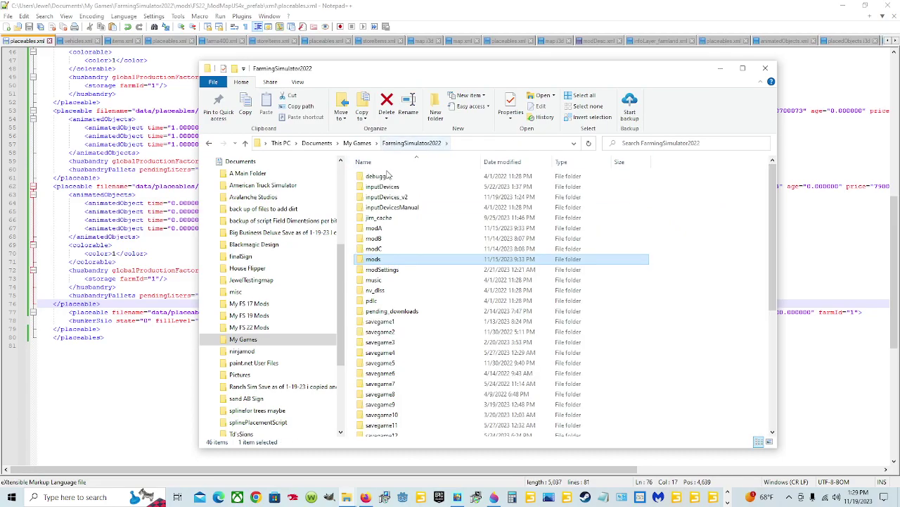
pyautogui.doubleClick(384, 228)
pyautogui.doubleClick(411, 178)
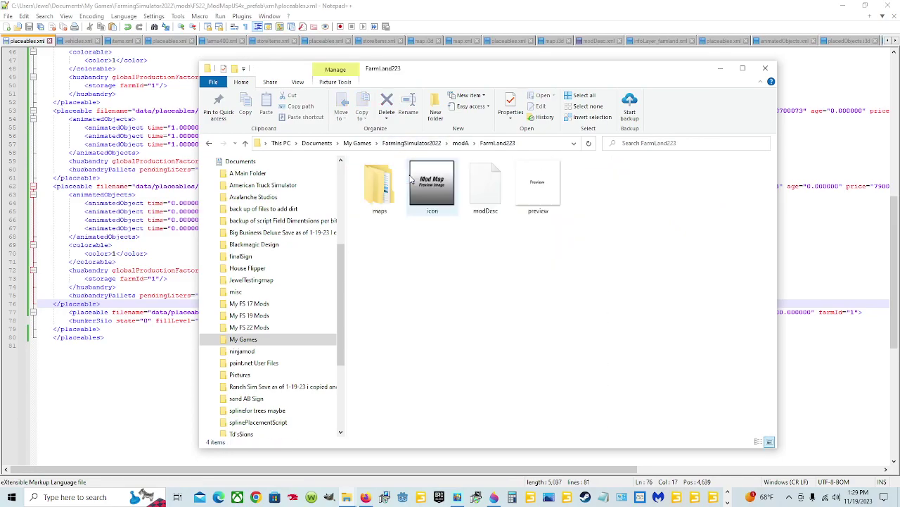
pyautogui.doubleClick(393, 208)
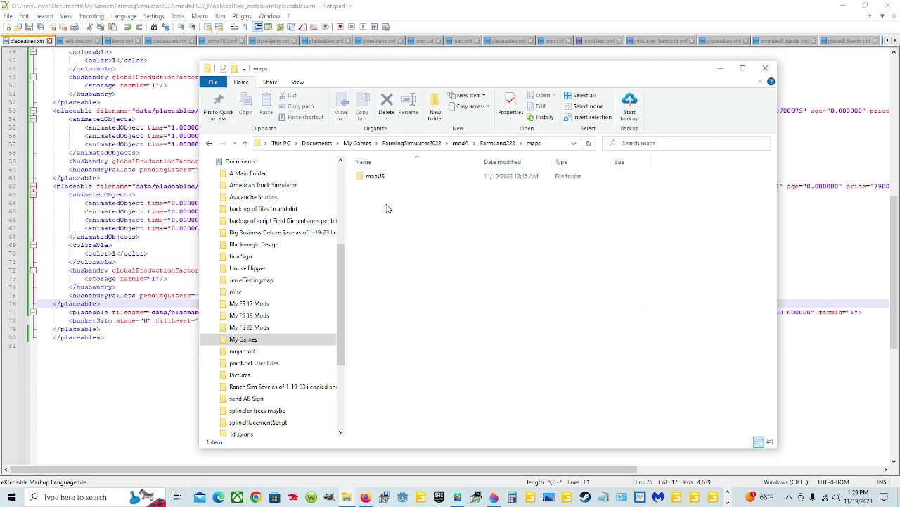
pyautogui.doubleClick(393, 178)
pyautogui.scroll(-2, 401, 301)
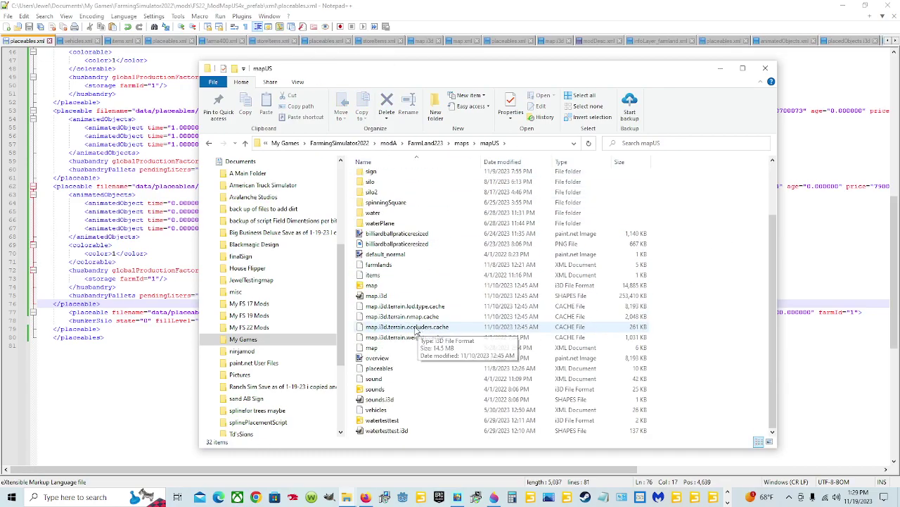
pyautogui.click(398, 368)
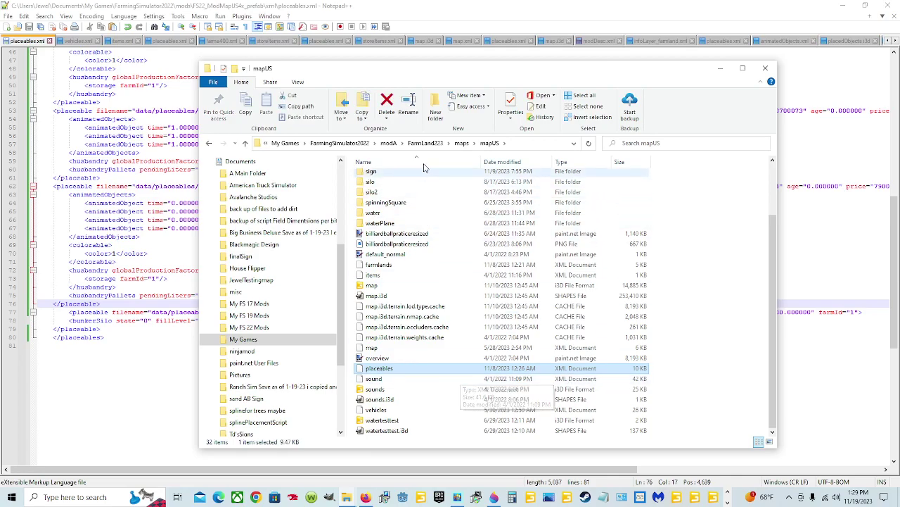
# - Return to mods > FS22_ModMapUS4x_prefab > xml and open its placeables file in Notepad++
pyautogui.click(339, 143)
pyautogui.doubleClick(393, 259)
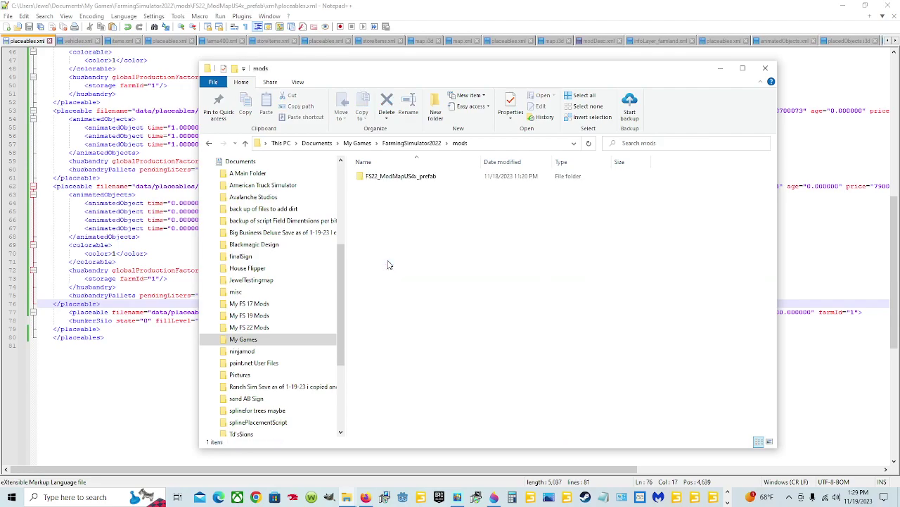
pyautogui.doubleClick(404, 177)
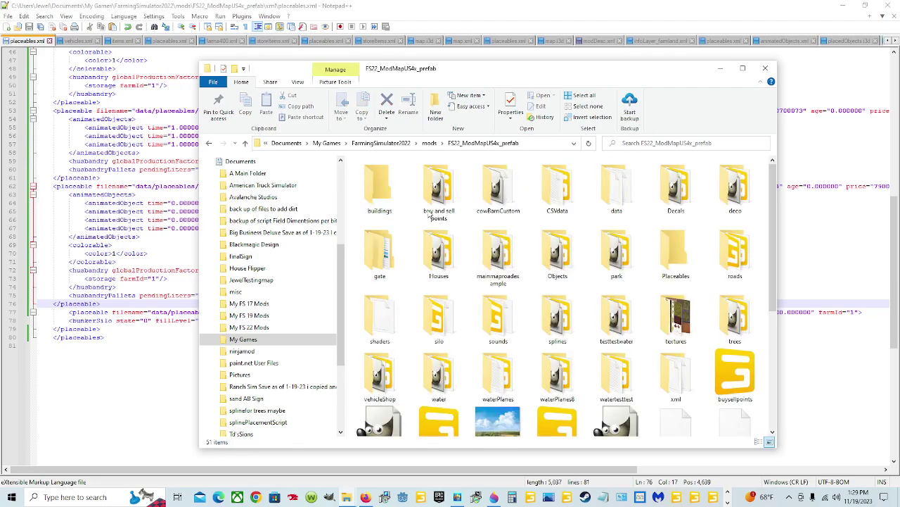
pyautogui.doubleClick(669, 362)
pyautogui.click(386, 240)
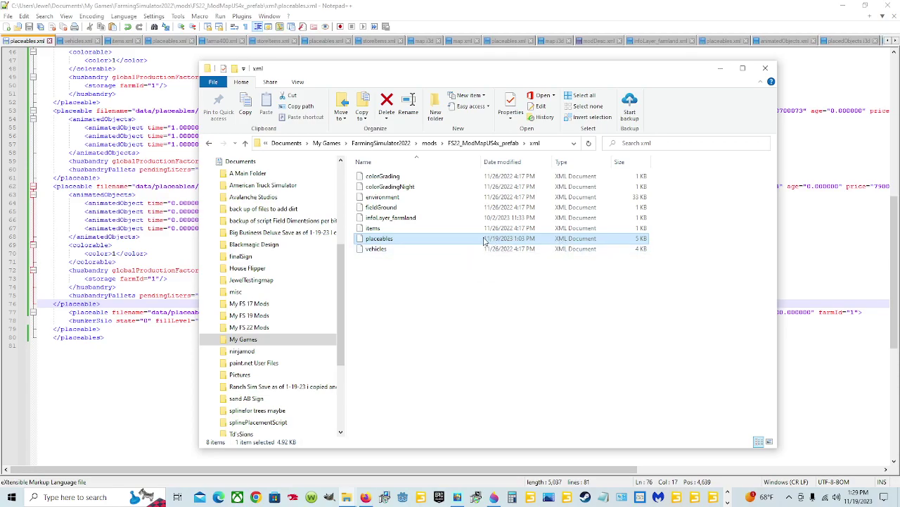
pyautogui.rightClick(449, 239)
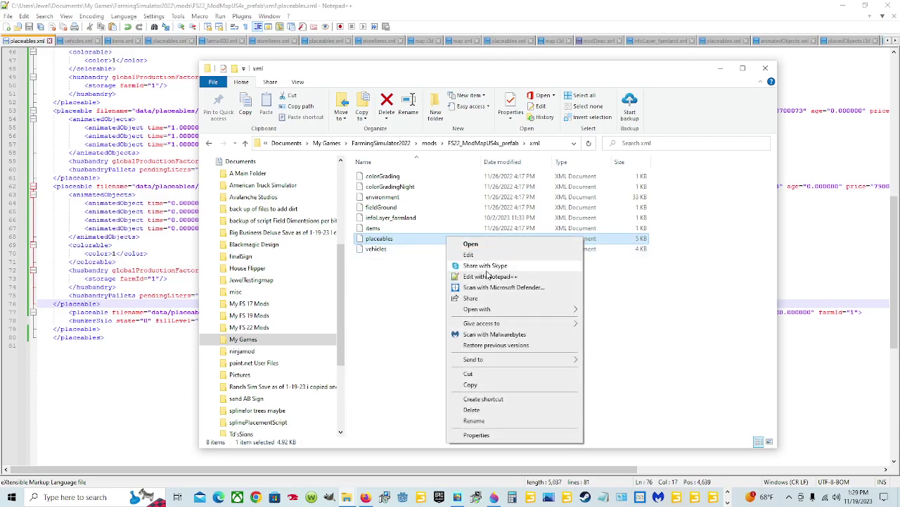
pyautogui.click(489, 276)
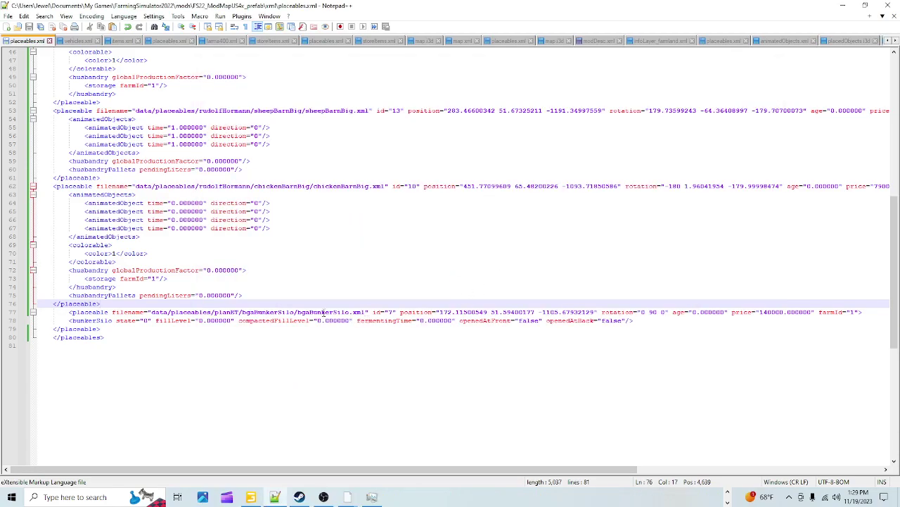
# - Insert a blank line between the chickenBarnBig entry's closing placeable tag and the bgaBunkerSilo entry
pyautogui.click(102, 328)
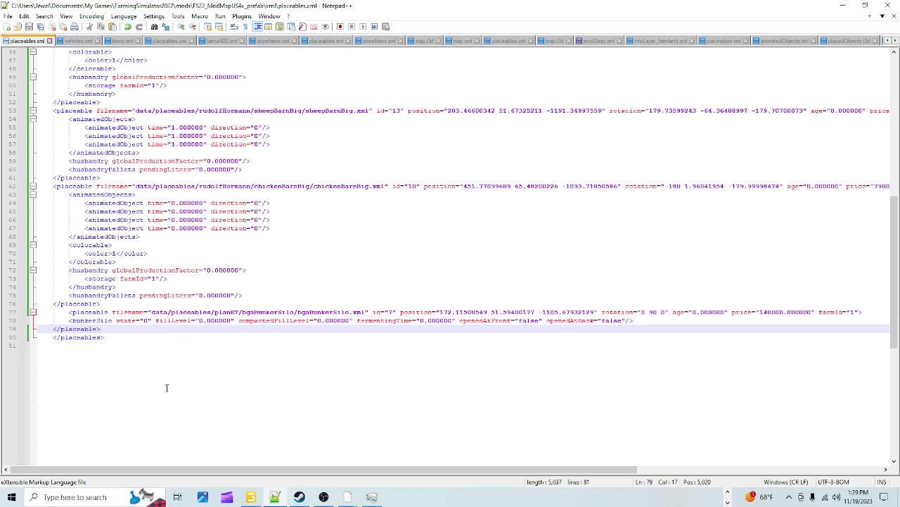
pyautogui.click(102, 303)
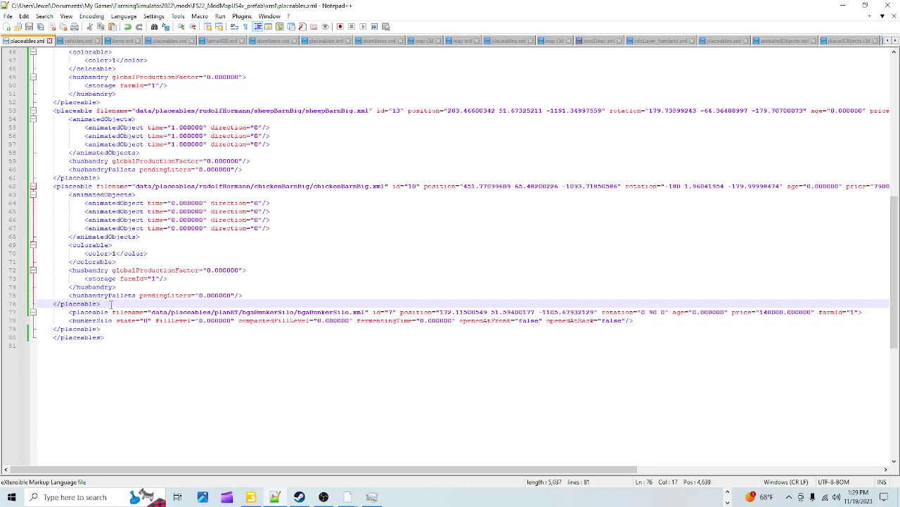
pyautogui.press('Return')
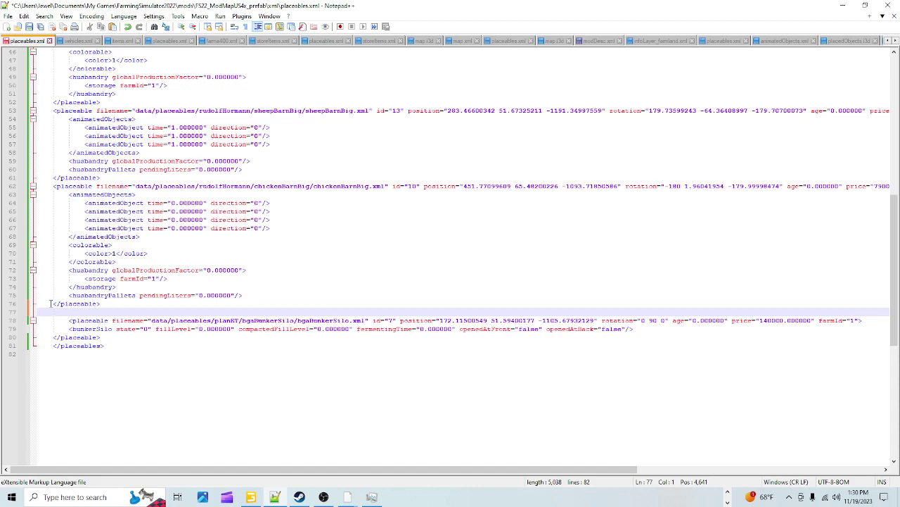
# - Paste the copied garageSmall placeable entry on the blank line between the chickenBarnBig and bgaBunkerSilo entries
pyautogui.click(65, 186)
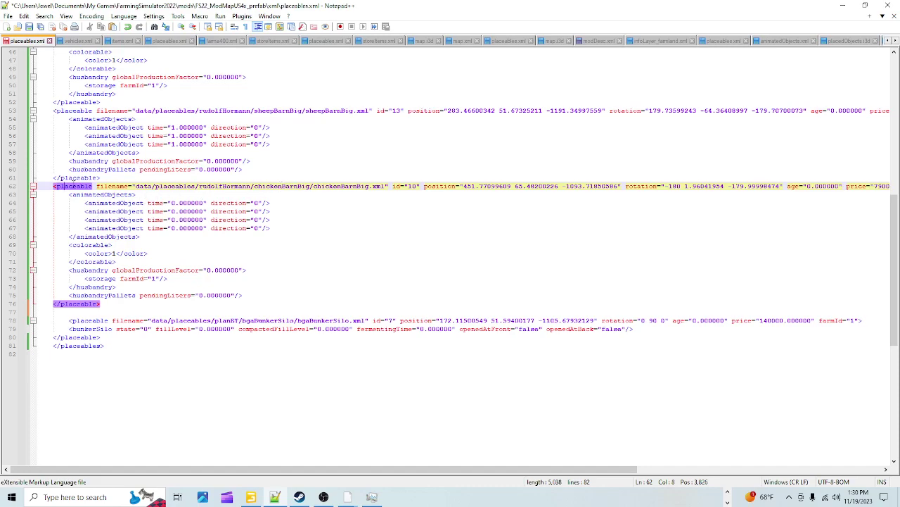
pyautogui.click(118, 305)
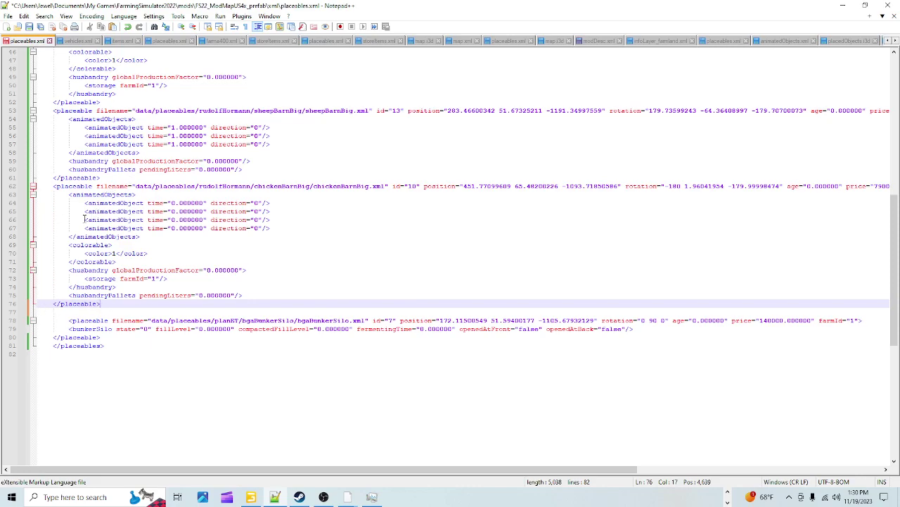
pyautogui.click(270, 210)
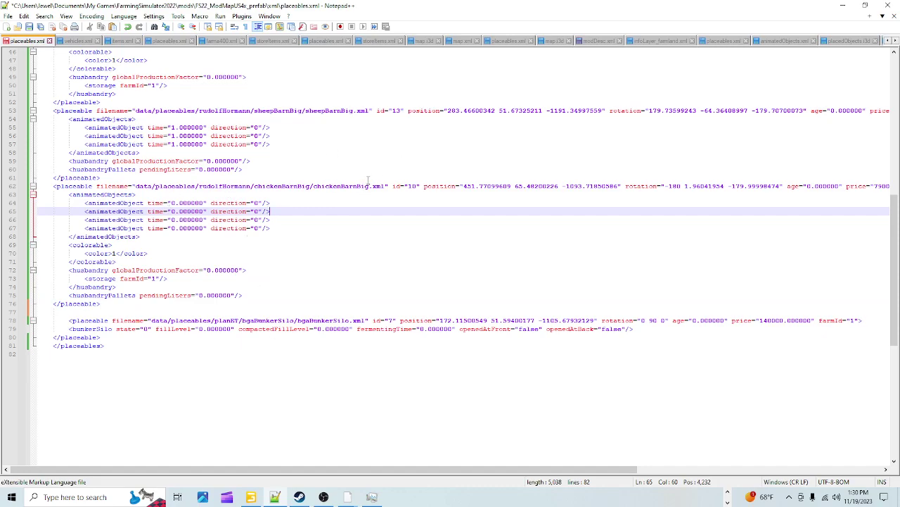
pyautogui.click(104, 304)
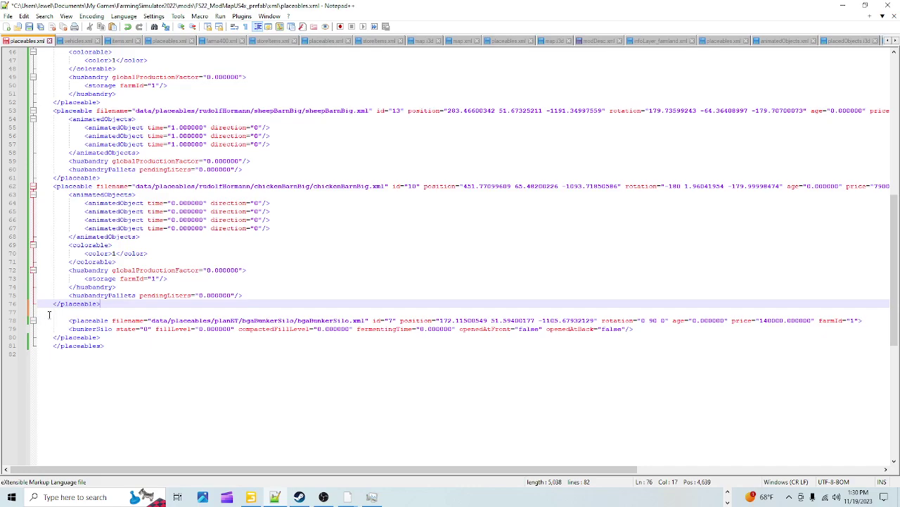
pyautogui.click(43, 314)
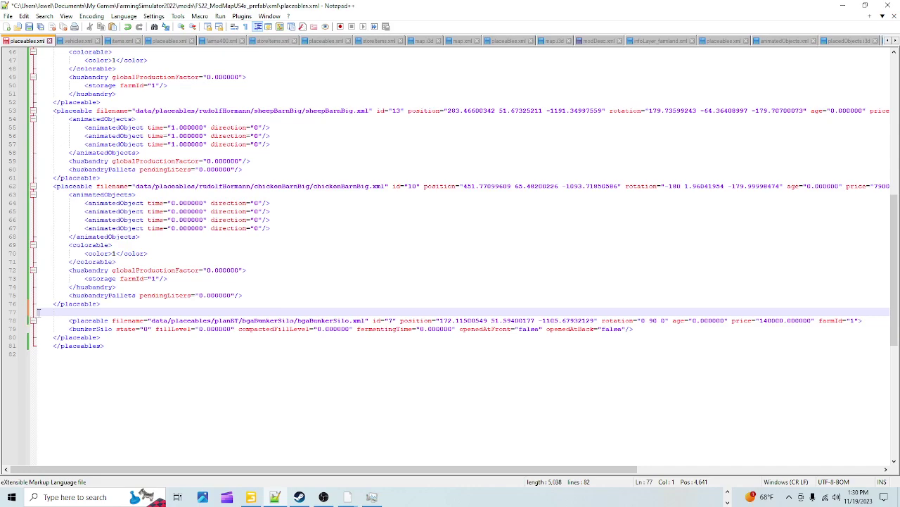
pyautogui.rightClick(38, 312)
pyautogui.click(84, 120)
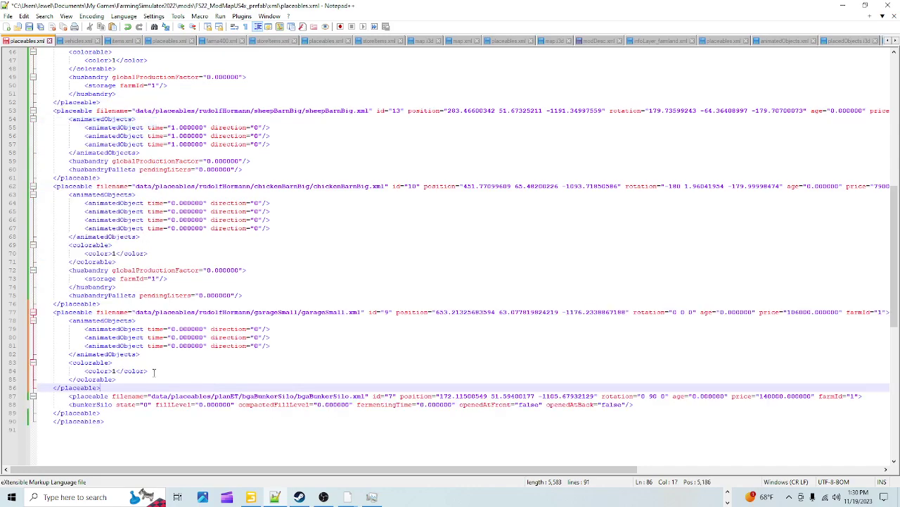
# - Copy the defaultFarmProperty="true" attribute with its closing bracket from the chickenBarnBig placeable line
pyautogui.moveTo(210, 469); pyautogui.dragTo(361, 477)
pyautogui.moveTo(434, 469); pyautogui.dragTo(491, 469)
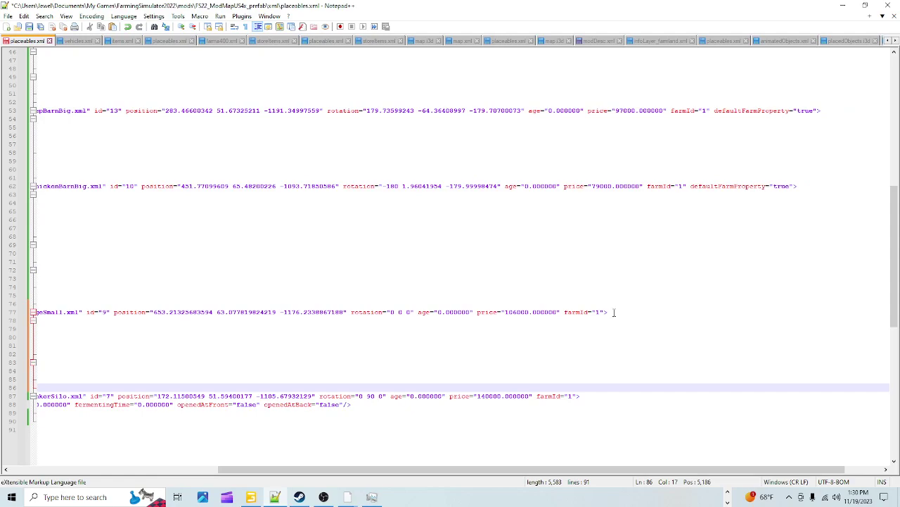
pyautogui.click(688, 186)
pyautogui.moveTo(687, 186); pyautogui.dragTo(867, 190)
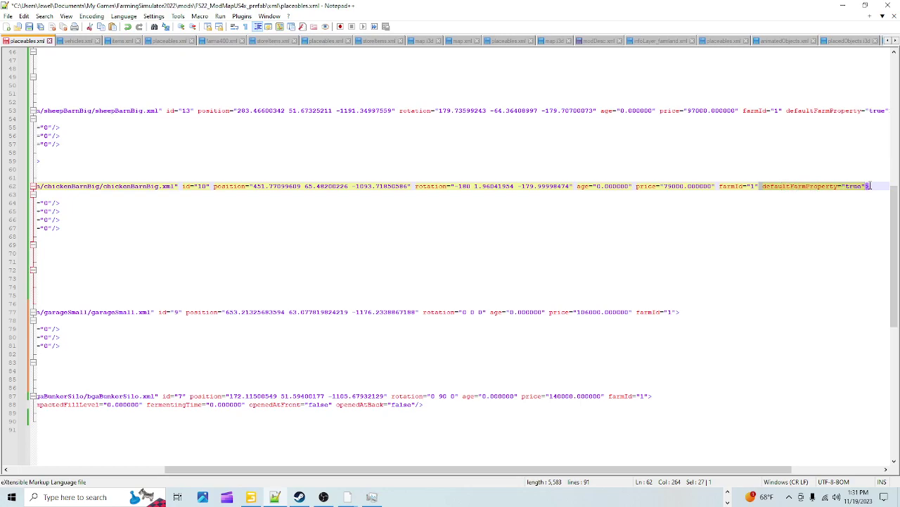
pyautogui.rightClick(824, 187)
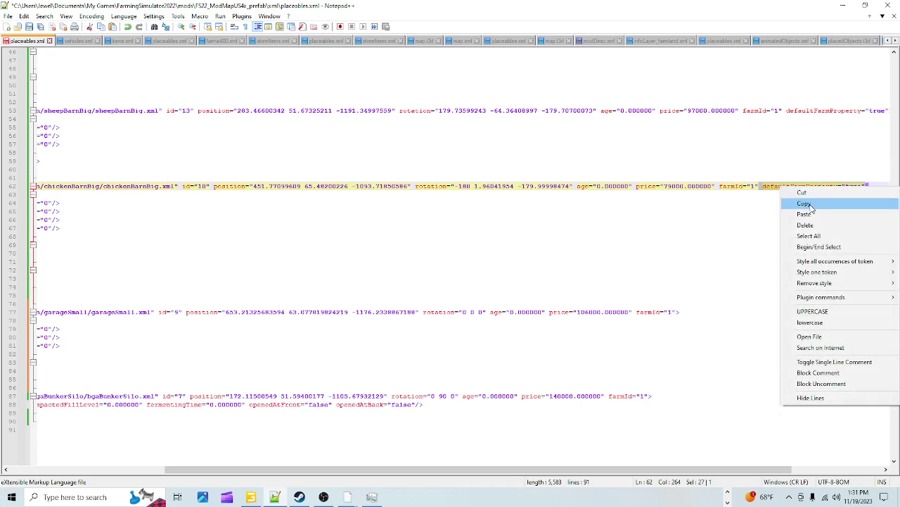
pyautogui.click(807, 204)
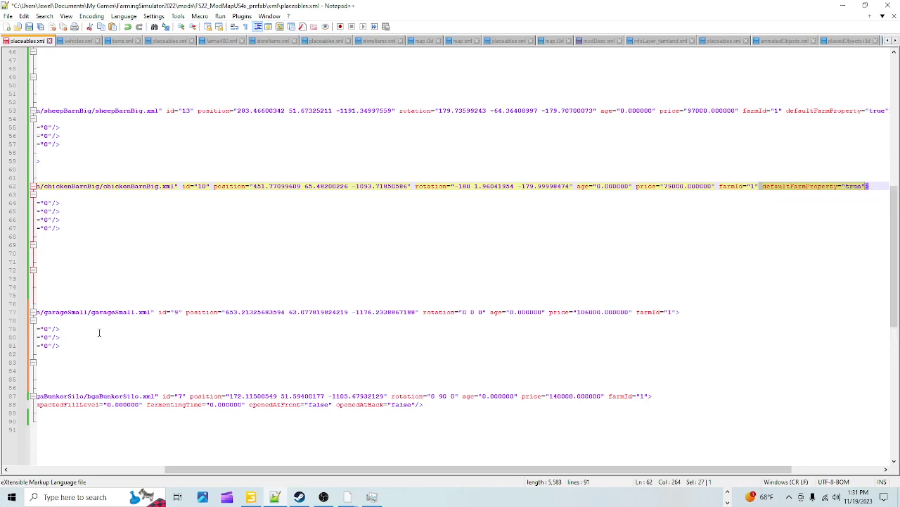
# - Paste defaultFarmProperty="true" after farmId="1" on the garageSmall line, replacing its closing bracket, and save placeables.xml
pyautogui.click(678, 313)
pyautogui.rightClick(676, 312)
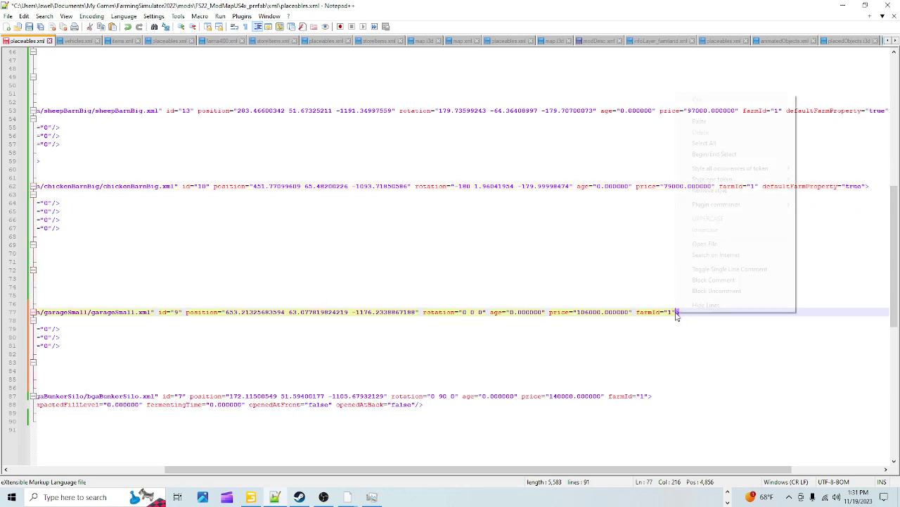
pyautogui.click(698, 121)
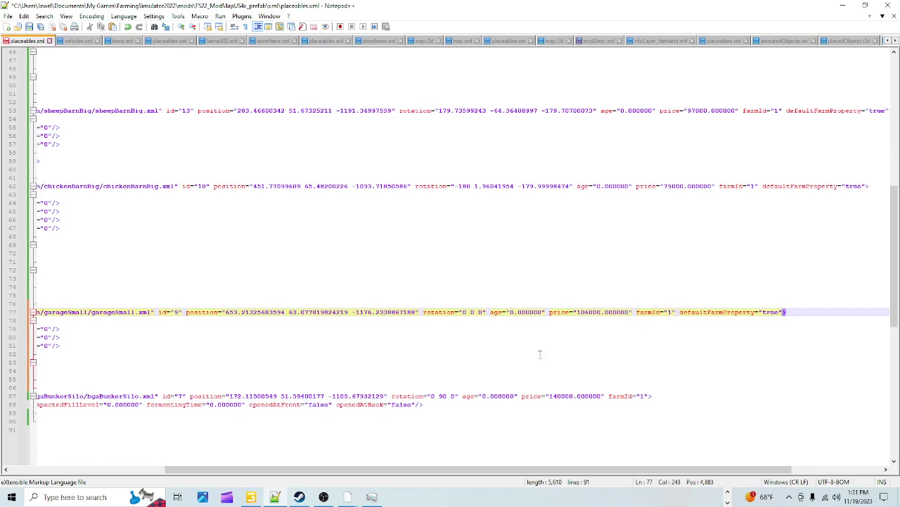
pyautogui.moveTo(297, 470); pyautogui.dragTo(142, 470)
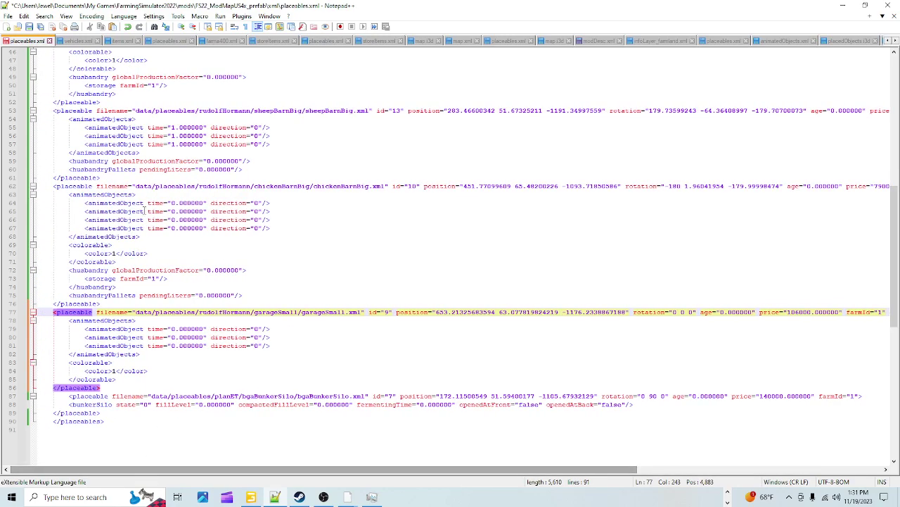
pyautogui.click(29, 26)
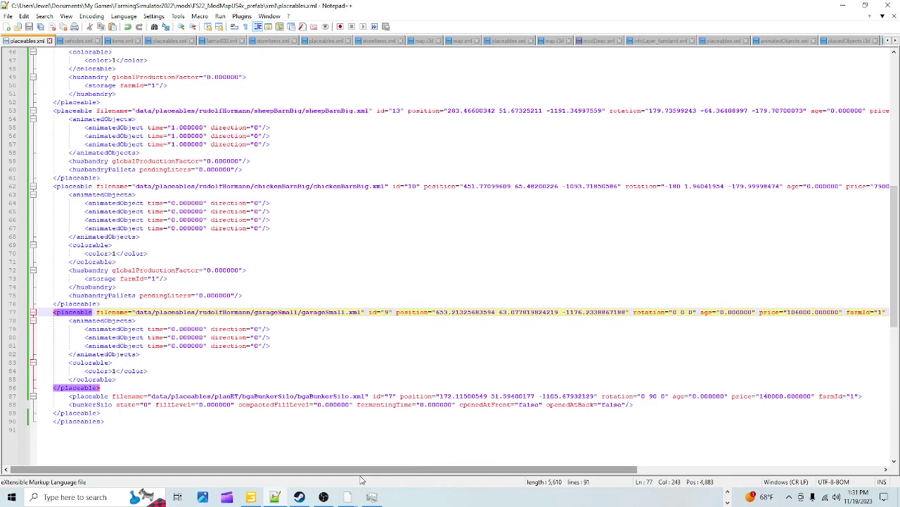
# - Switch to GIANTS Editor, select the garageSmall group in the scenegraph and copy its translate position
pyautogui.click(250, 497)
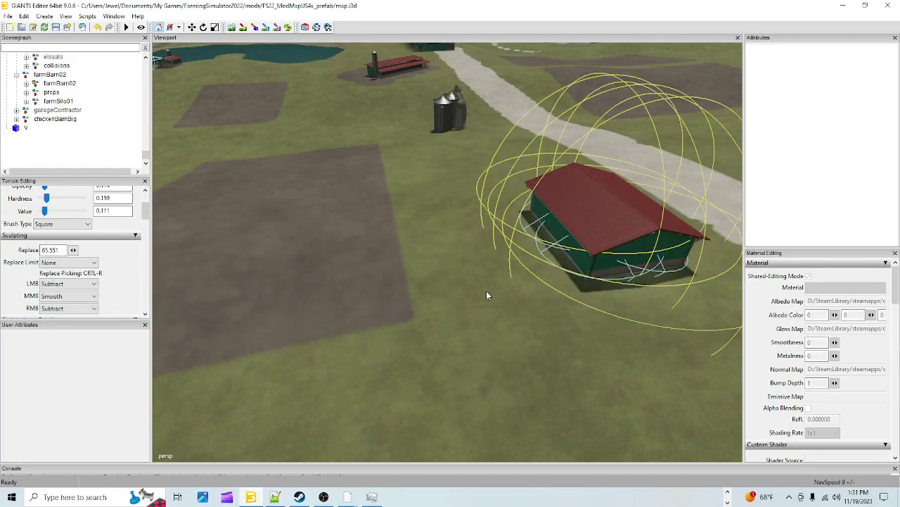
pyautogui.click(539, 156)
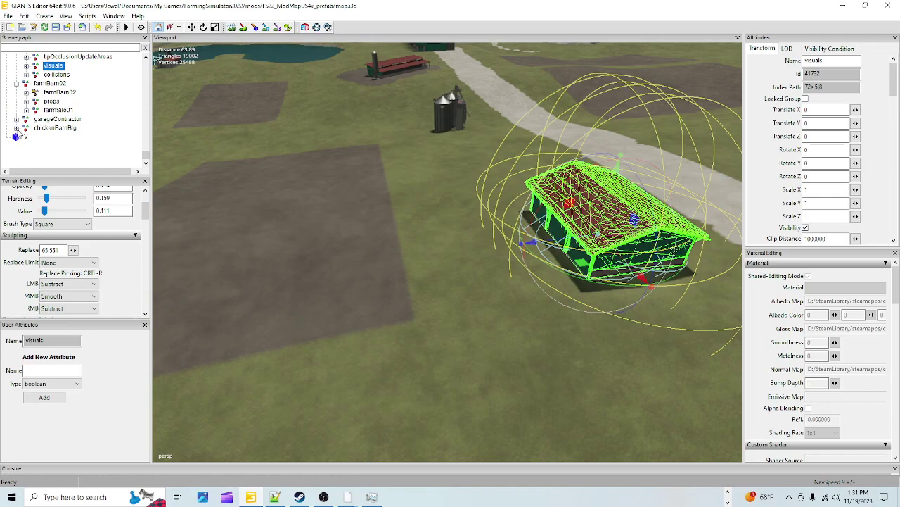
pyautogui.scroll(5, 62, 125)
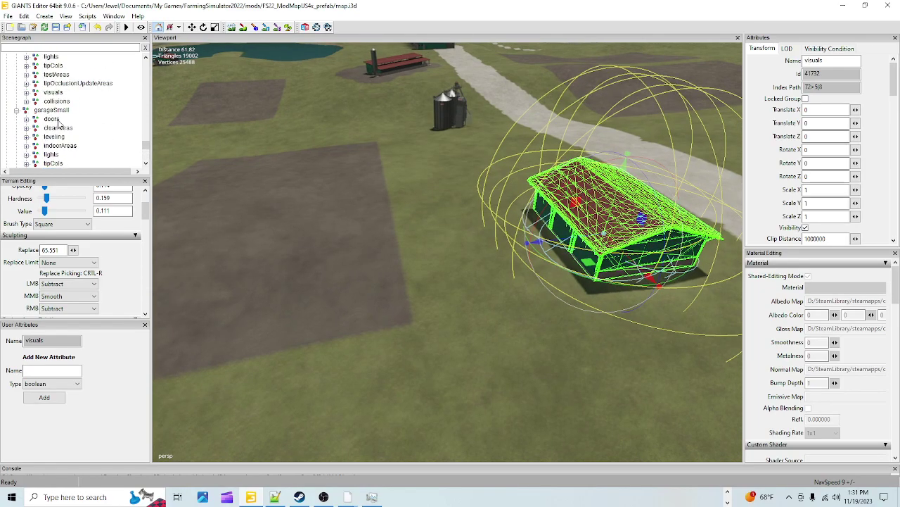
pyautogui.click(56, 110)
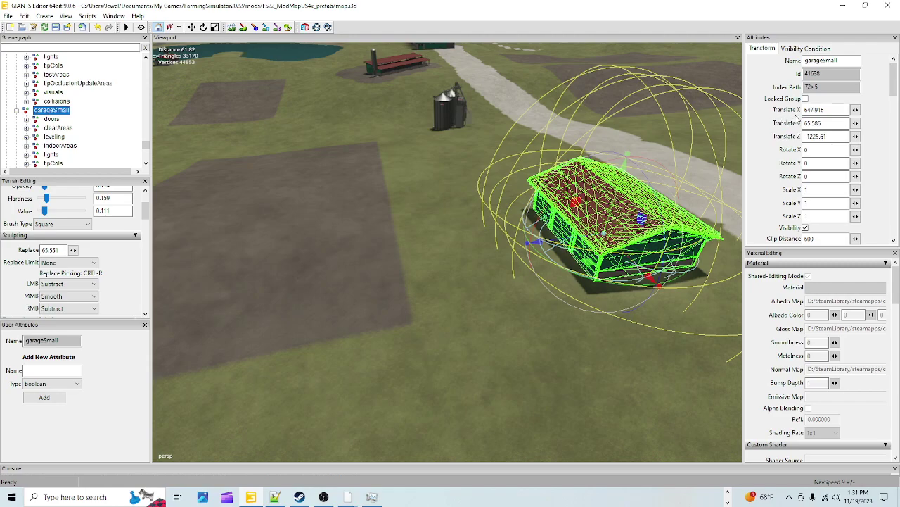
pyautogui.click(829, 110)
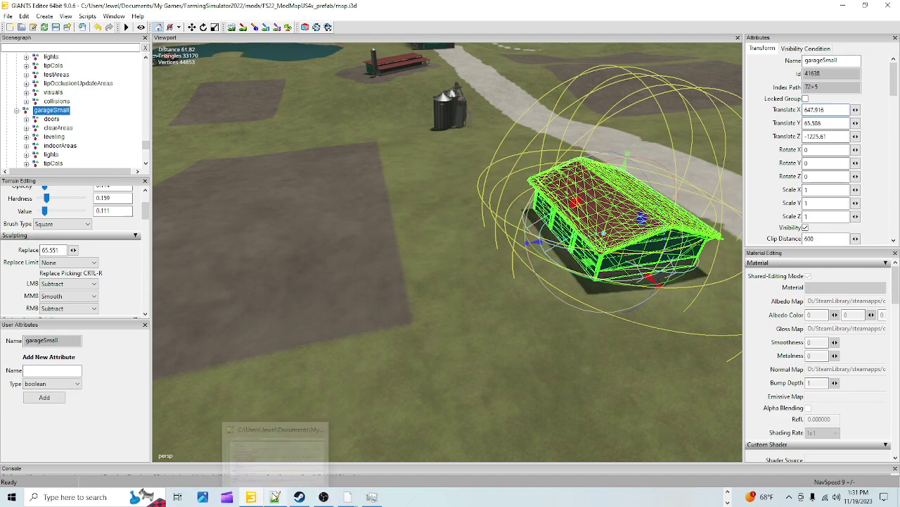
# - Back in Notepad++, replace the garageSmall entry's position with the copied 647.91601562 65.5861969 -1225.60998535
pyautogui.click(274, 497)
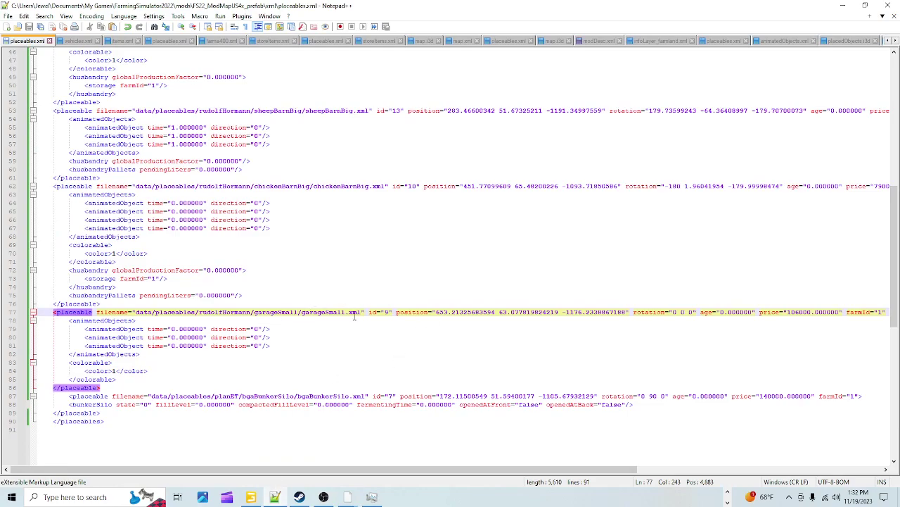
pyautogui.click(436, 312)
pyautogui.moveTo(436, 312); pyautogui.dragTo(625, 313)
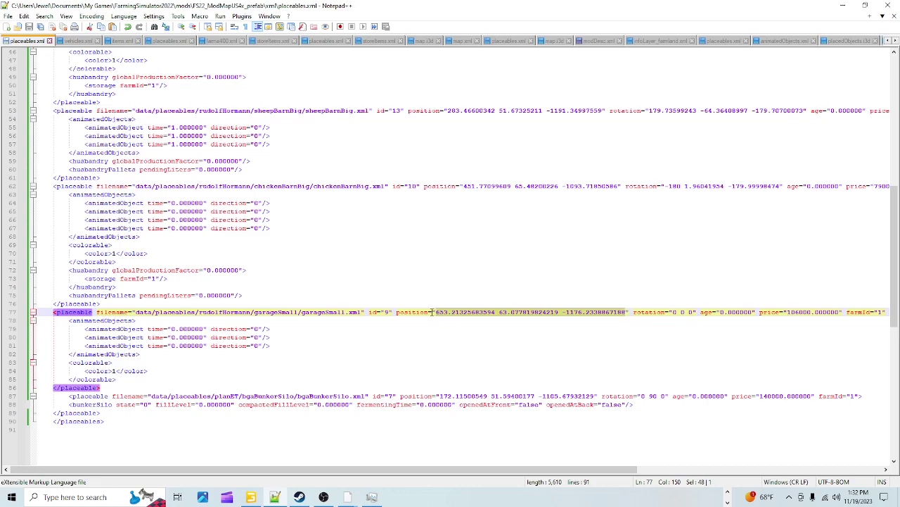
pyautogui.rightClick(523, 315)
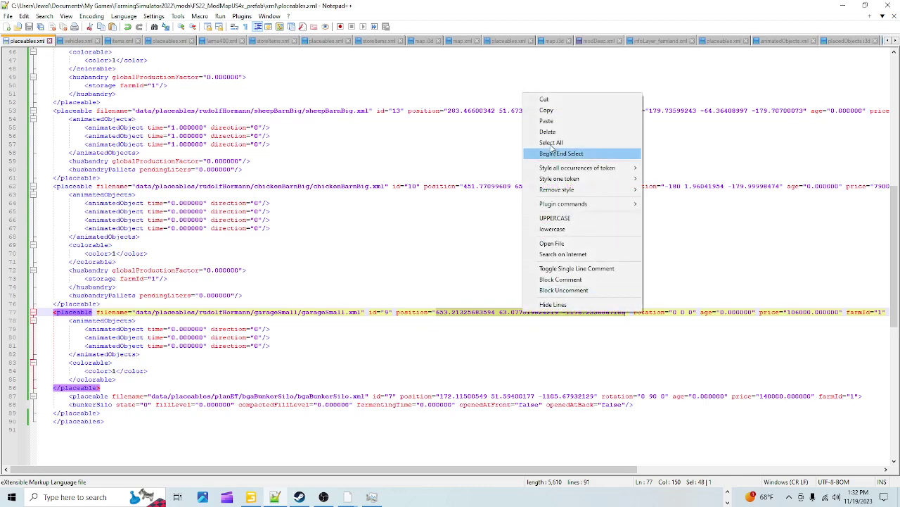
pyautogui.click(555, 122)
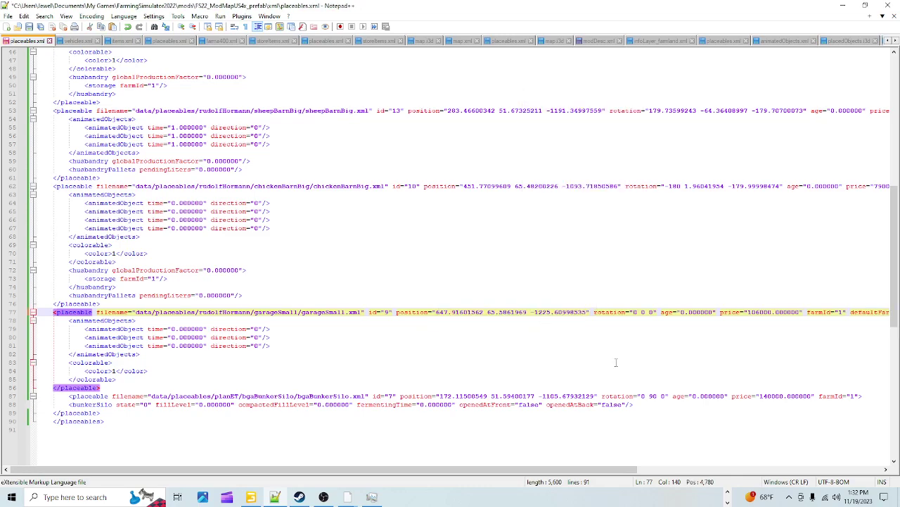
# - Compare garageSmall's rotation in GIANTS Editor with its Notepad++ entry and review the rest of that line
pyautogui.click(251, 497)
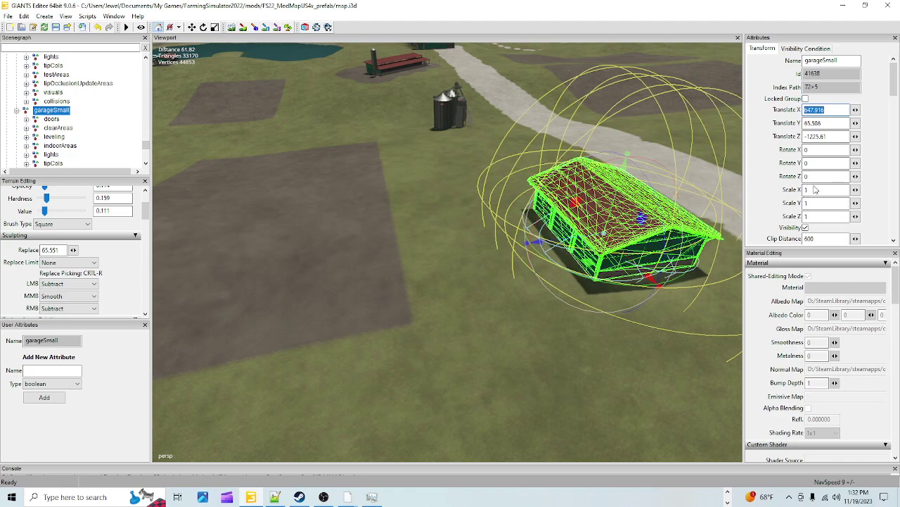
pyautogui.click(276, 497)
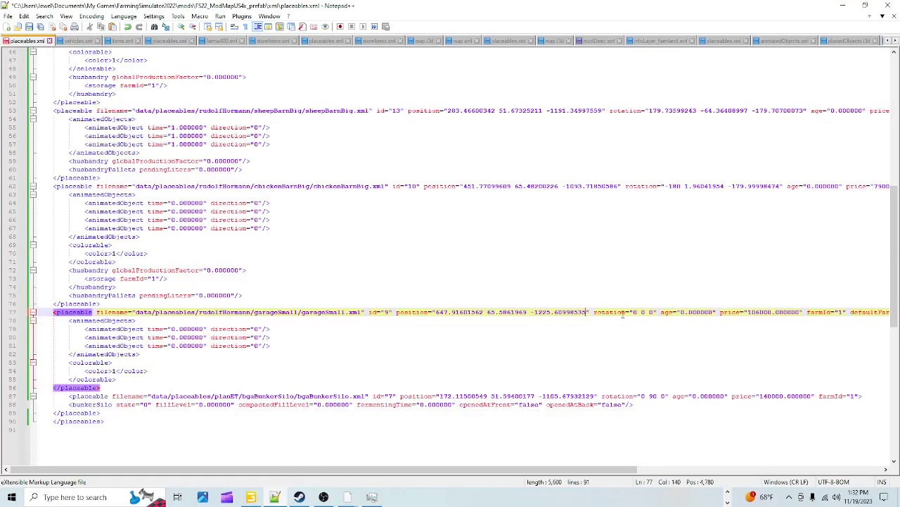
pyautogui.moveTo(635, 315); pyautogui.dragTo(656, 315)
pyautogui.click(646, 314)
pyautogui.moveTo(590, 469); pyautogui.dragTo(671, 471)
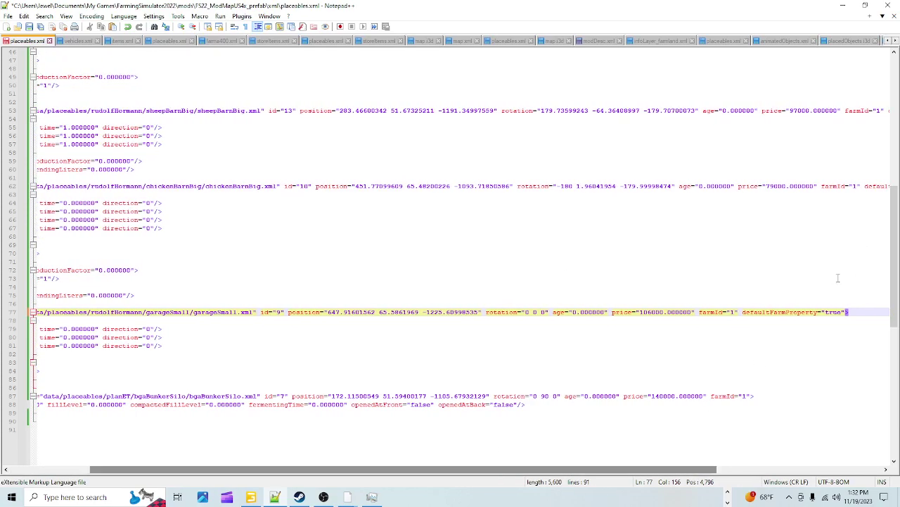
pyautogui.moveTo(674, 469); pyautogui.dragTo(593, 469)
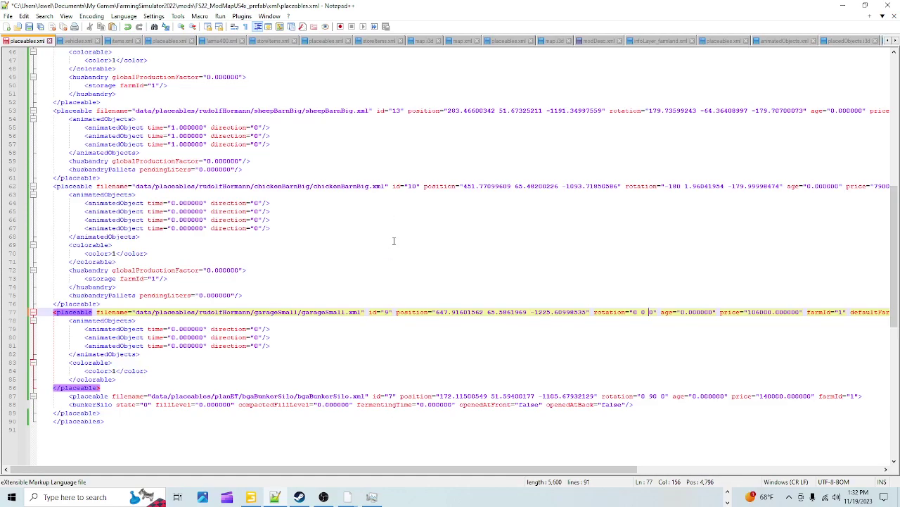
# - Check the ids of the other placeables, set the garageSmall entry's id to 20 and save placeables.xml
pyautogui.scroll(11, 380, 307)
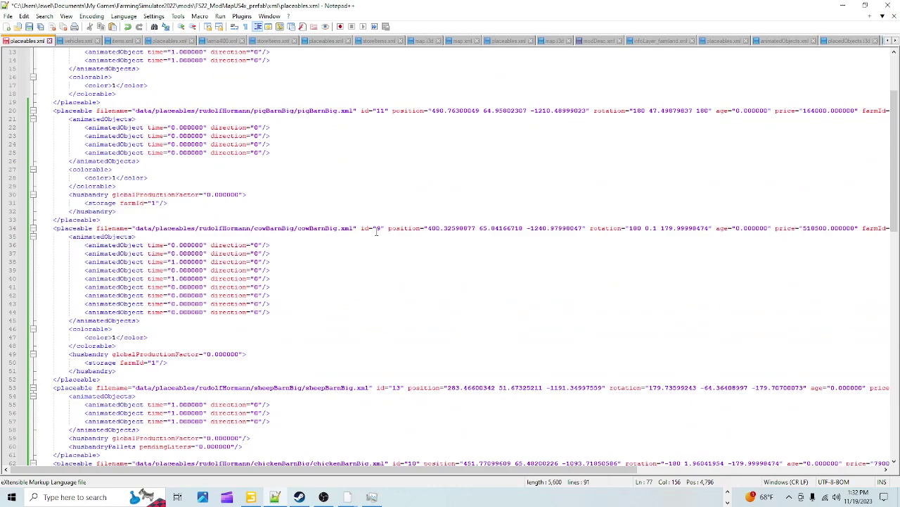
pyautogui.scroll(-9, 377, 231)
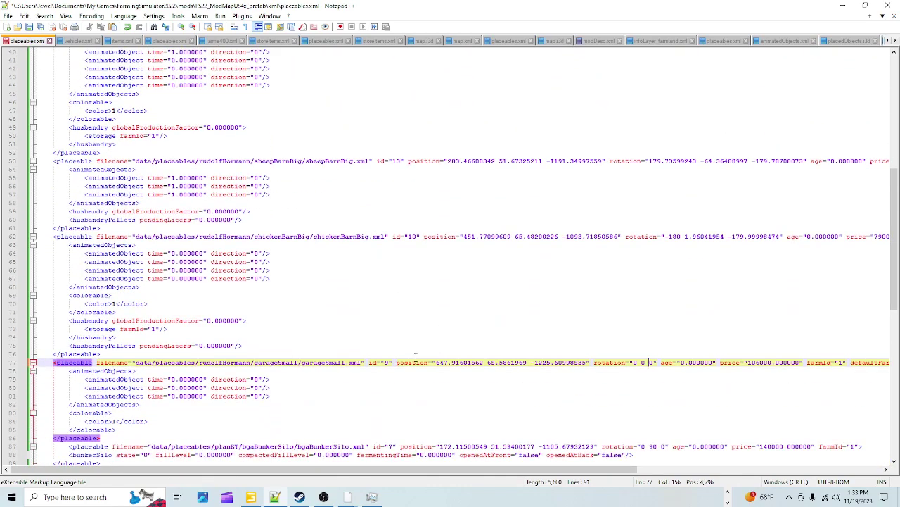
pyautogui.click(388, 363)
pyautogui.press('BackSpace')
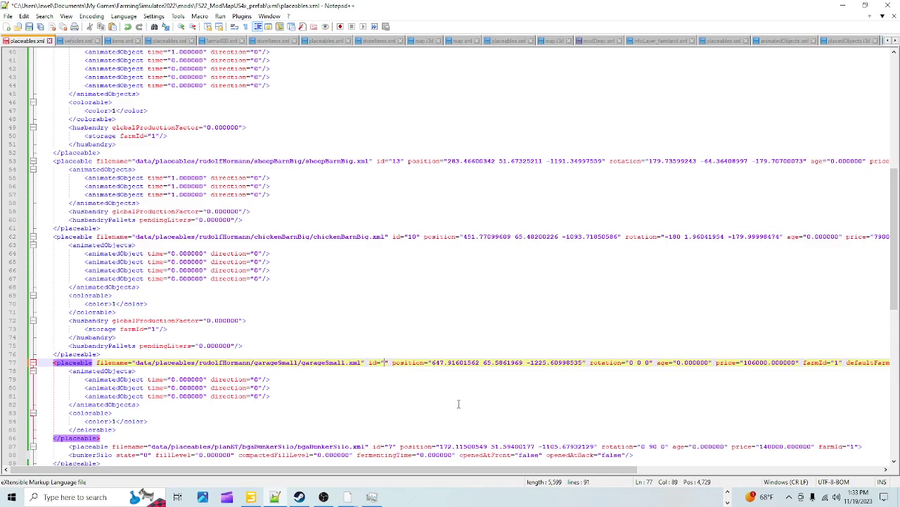
pyautogui.write('20')
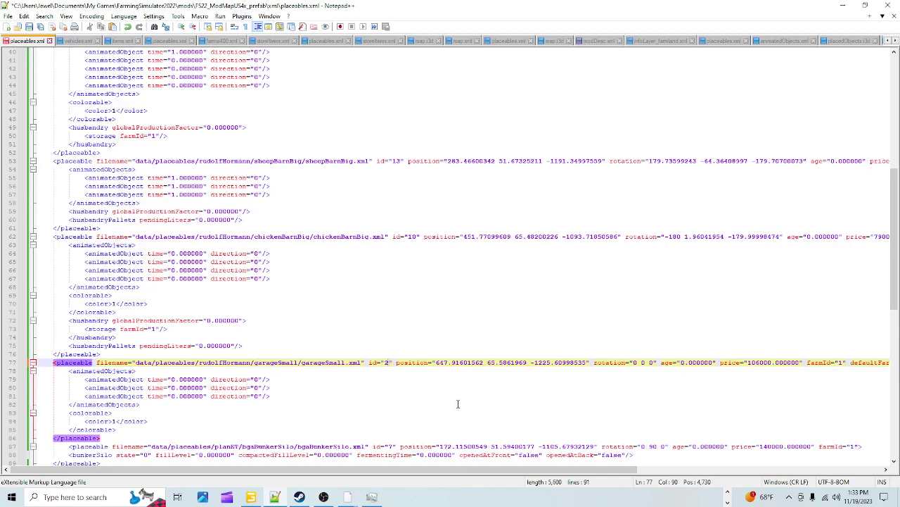
pyautogui.scroll(-6, 450, 394)
pyautogui.scroll(19, 436, 387)
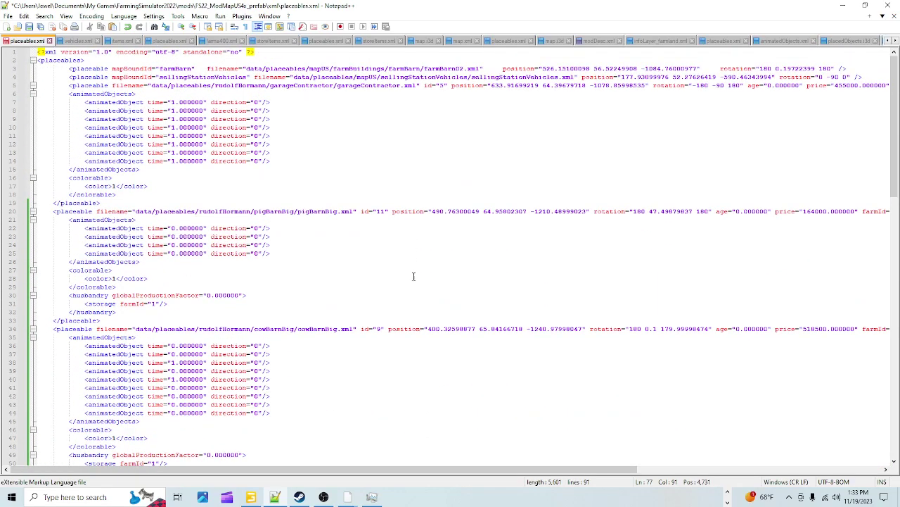
pyautogui.scroll(-7, 414, 256)
pyautogui.click(30, 27)
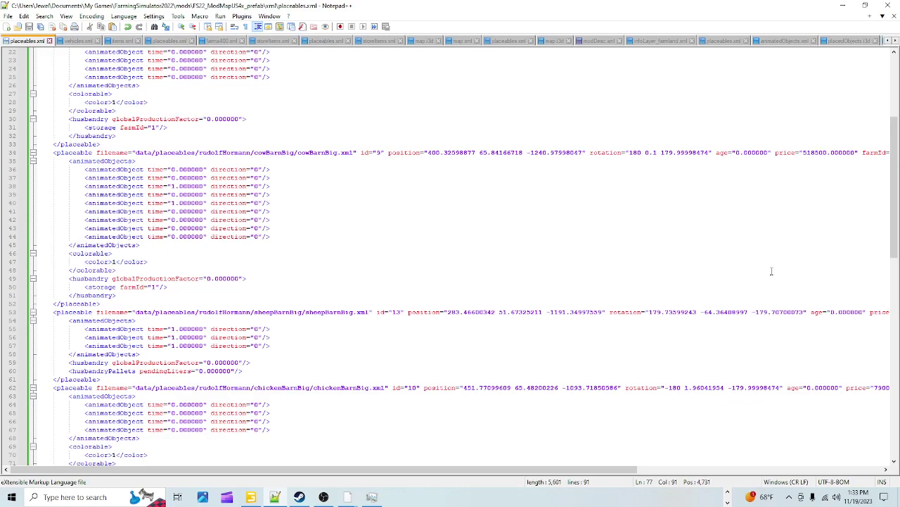
# - Switch to GIANTS Editor and collapse the garageSmall group in the scenegraph
pyautogui.click(252, 496)
pyautogui.scroll(-4, 475, 361)
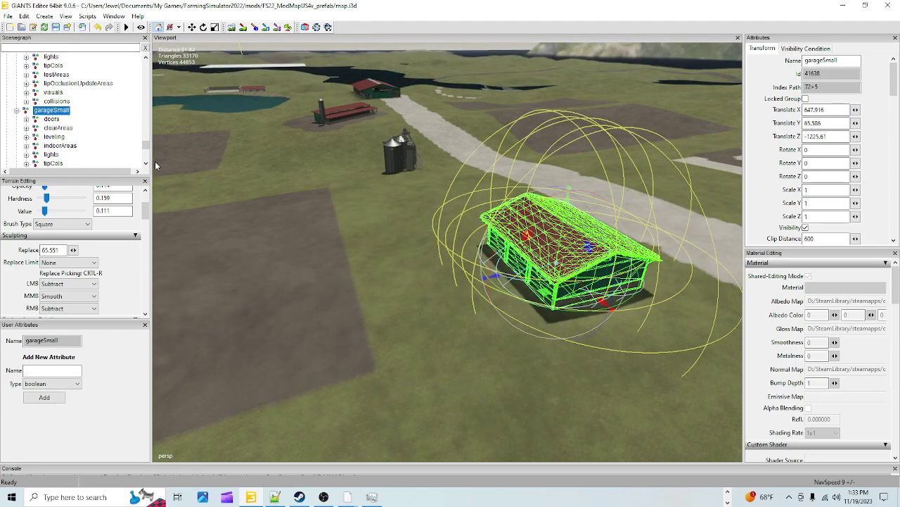
pyautogui.click(16, 111)
pyautogui.scroll(-2, 57, 136)
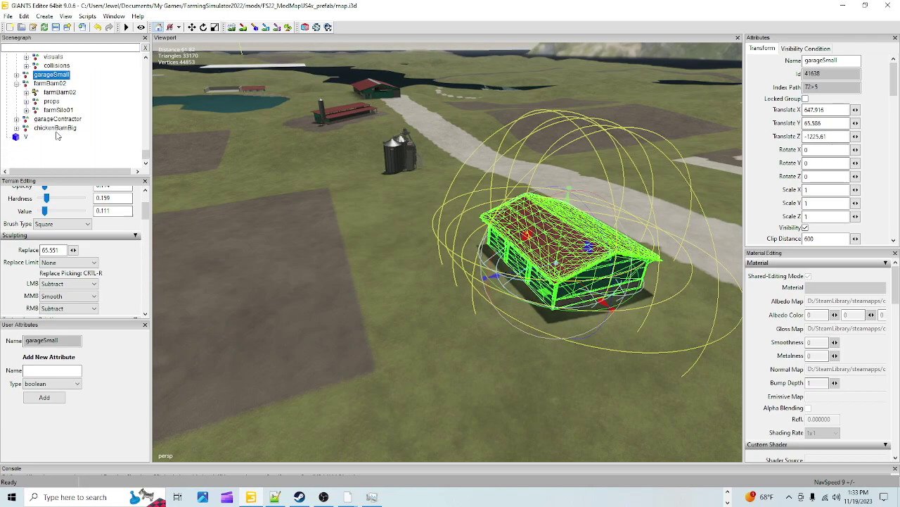
# - Collapse the first garageSmall group and review the placeholders group and the V shape at the end of the scenegraph
pyautogui.scroll(6, 58, 136)
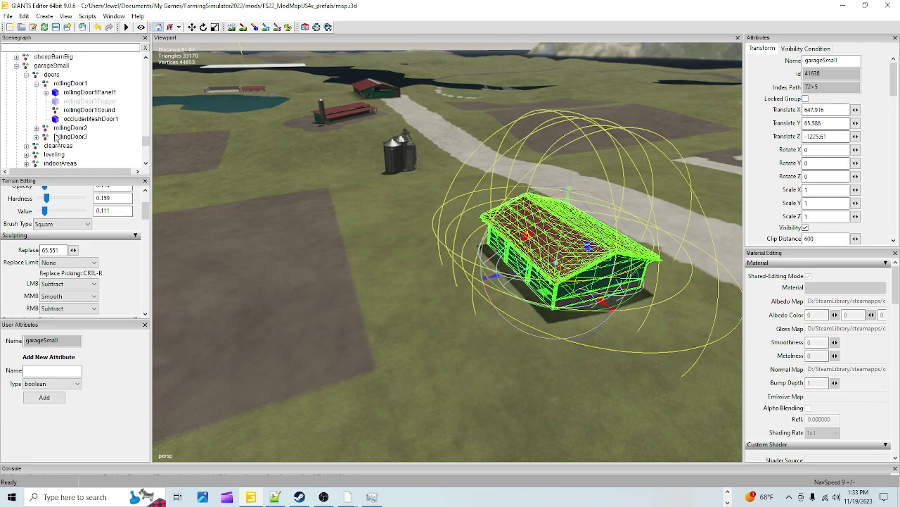
pyautogui.click(16, 110)
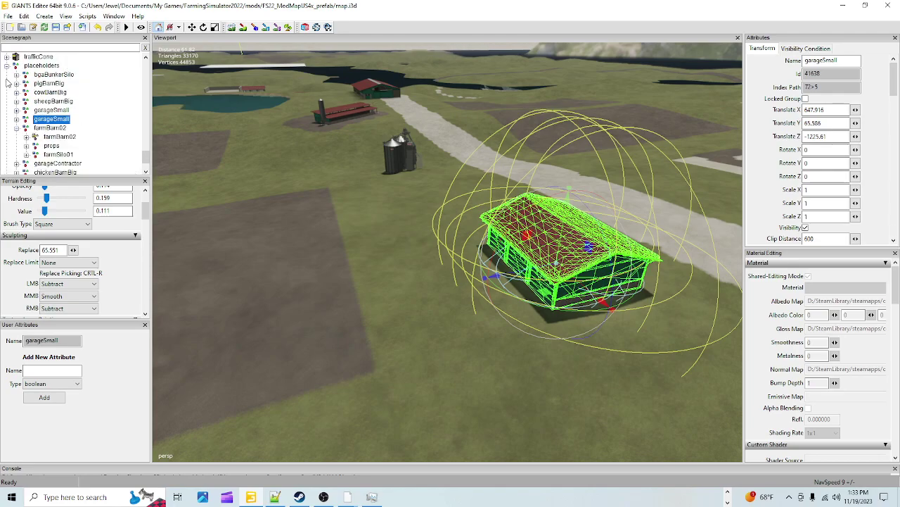
pyautogui.click(7, 66)
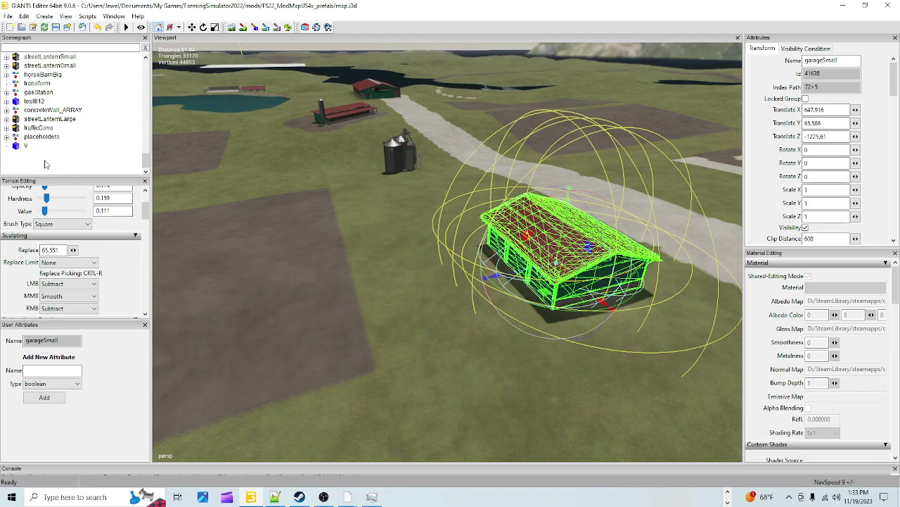
pyautogui.click(25, 147)
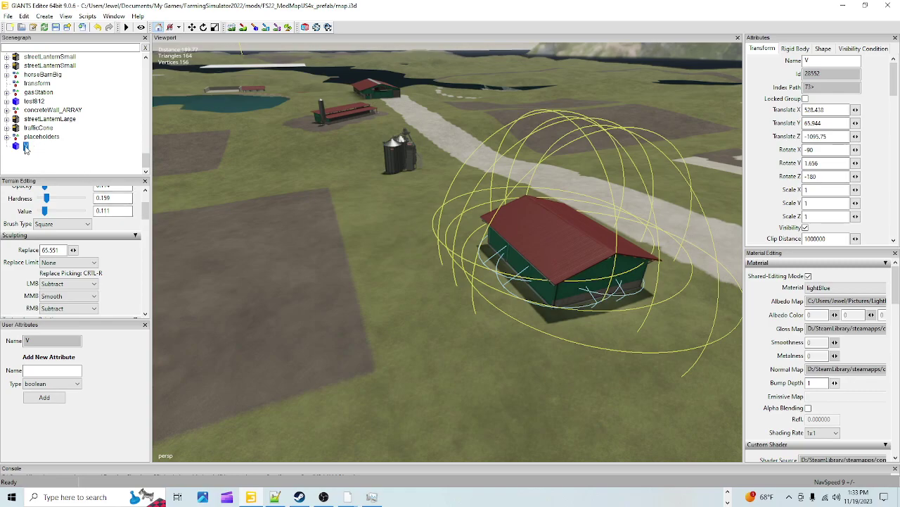
pyautogui.click(39, 137)
pyautogui.moveTo(41, 137); pyautogui.dragTo(35, 151)
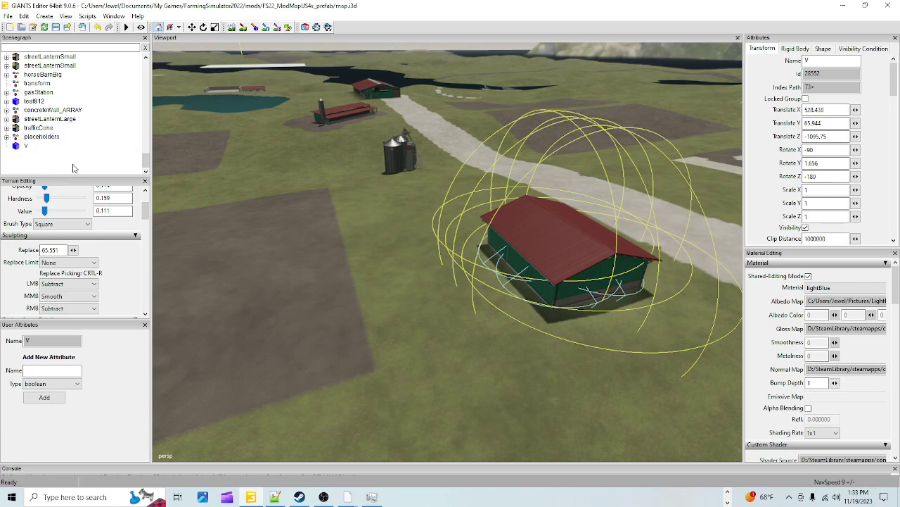
pyautogui.click(5, 139)
pyautogui.scroll(-1, 41, 163)
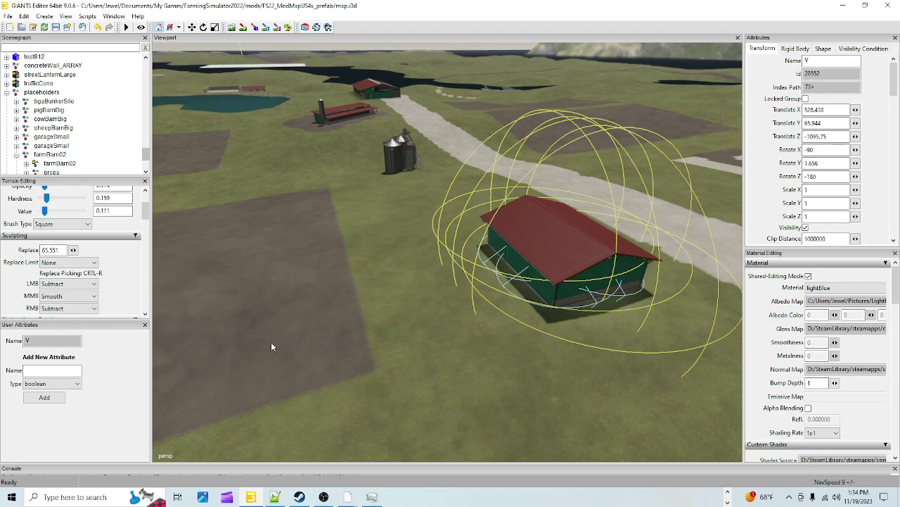
# - Switch to Notepad++ and insert an empty line after the garageSmall entry in placeables.xml
pyautogui.click(275, 496)
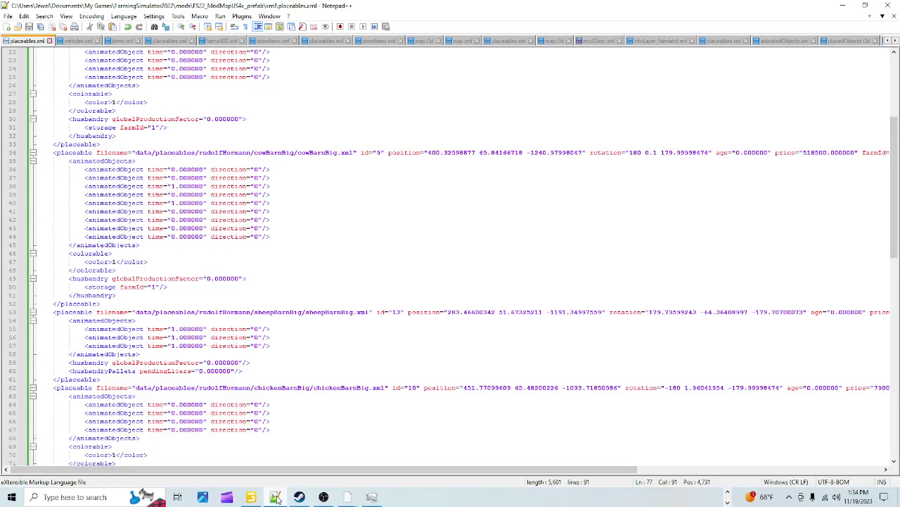
pyautogui.scroll(-7, 369, 362)
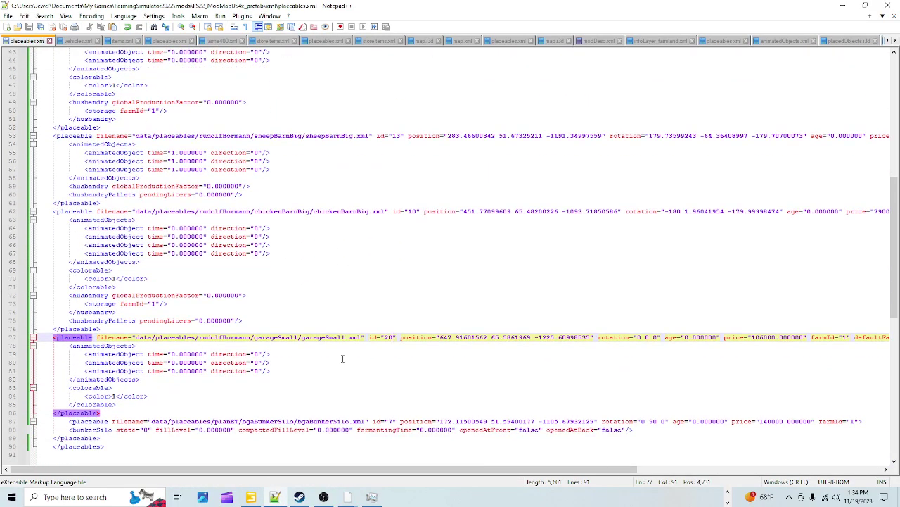
pyautogui.scroll(-5, 344, 359)
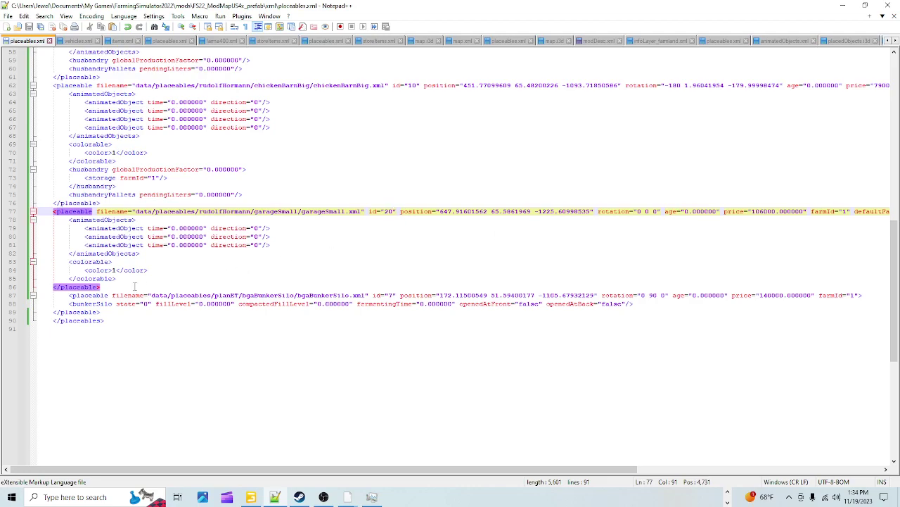
pyautogui.click(107, 287)
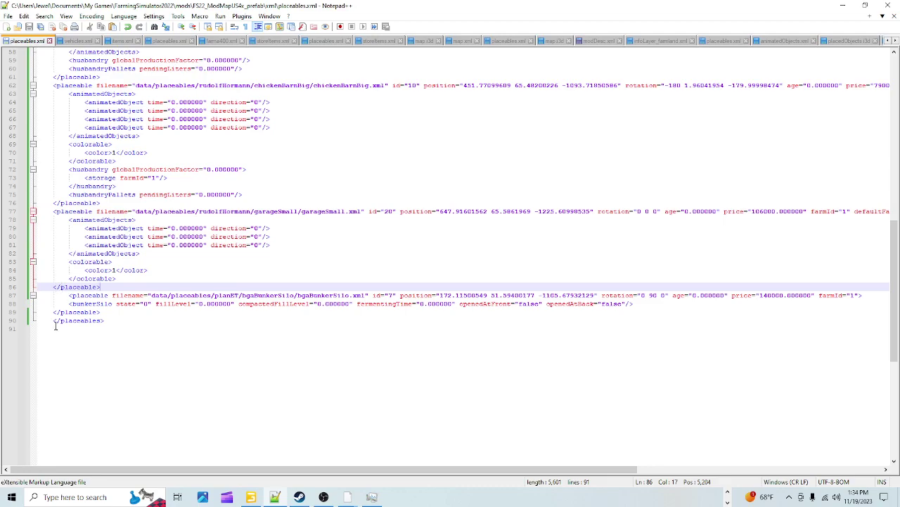
pyautogui.press('Return')
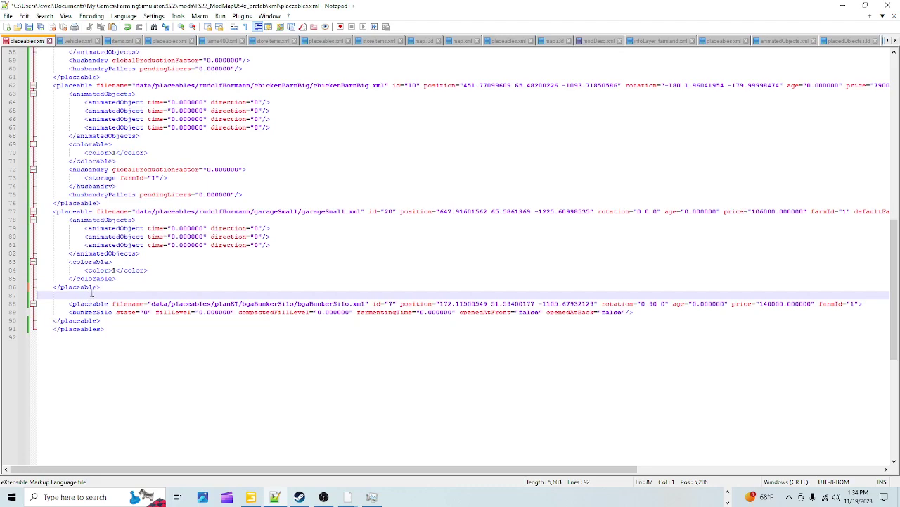
# - Duplicate the complete garageSmall placeable entry onto the empty line below it
pyautogui.click(102, 287)
pyautogui.moveTo(102, 287); pyautogui.dragTo(32, 213)
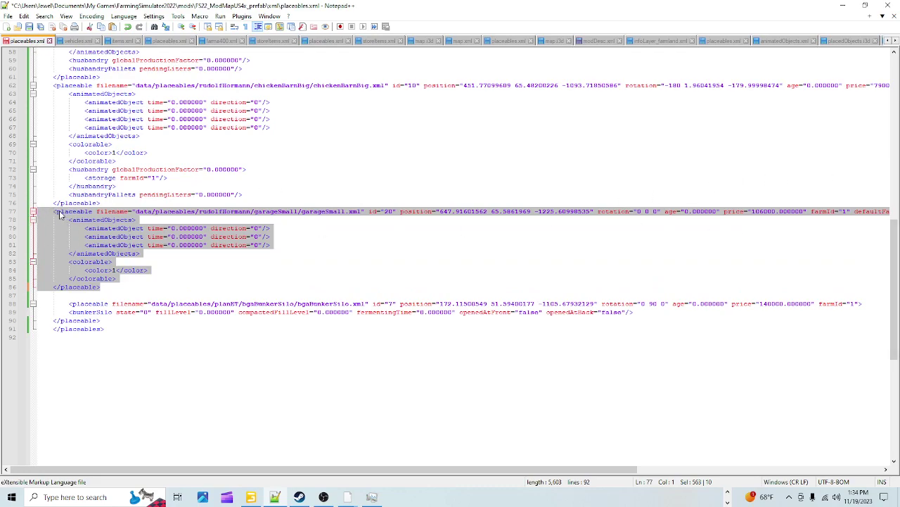
pyautogui.rightClick(59, 247)
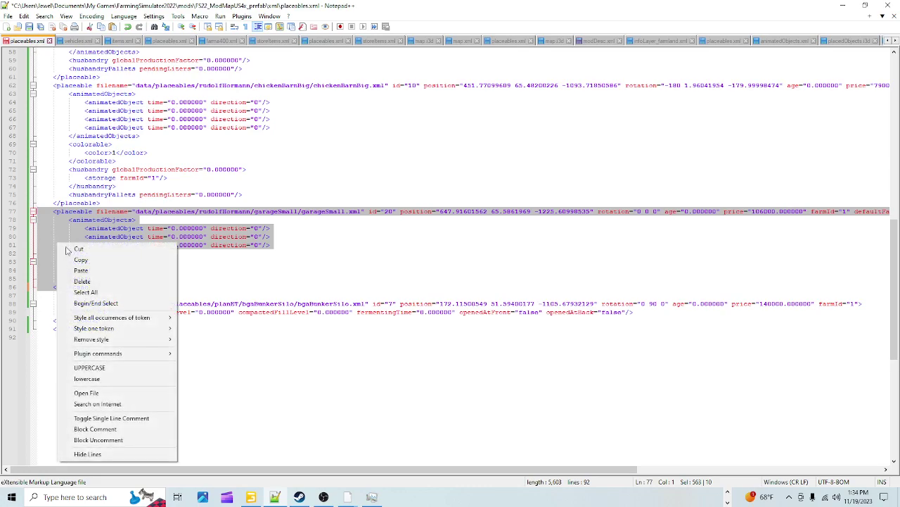
pyautogui.click(91, 259)
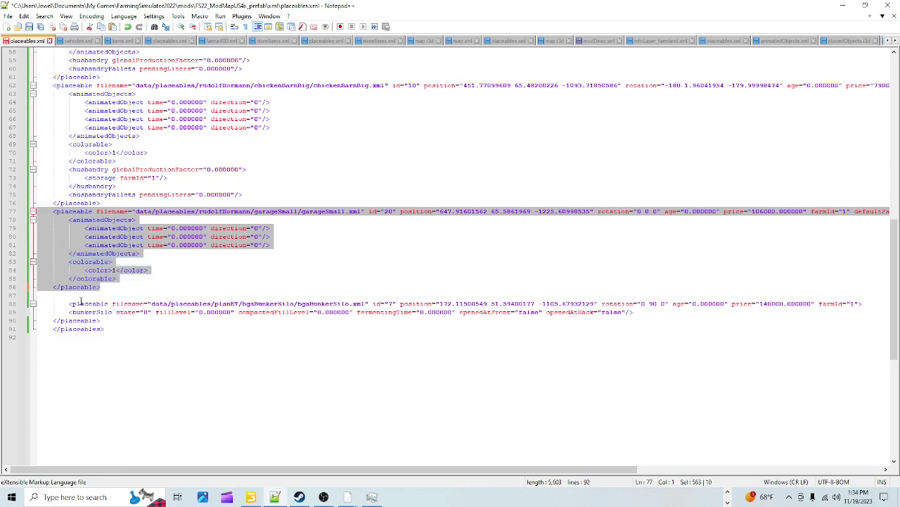
pyautogui.click(42, 296)
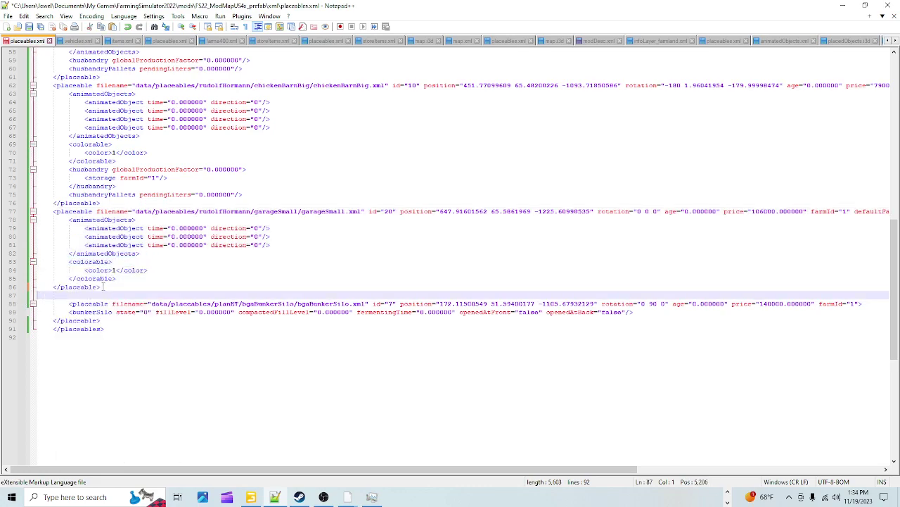
pyautogui.rightClick(41, 295)
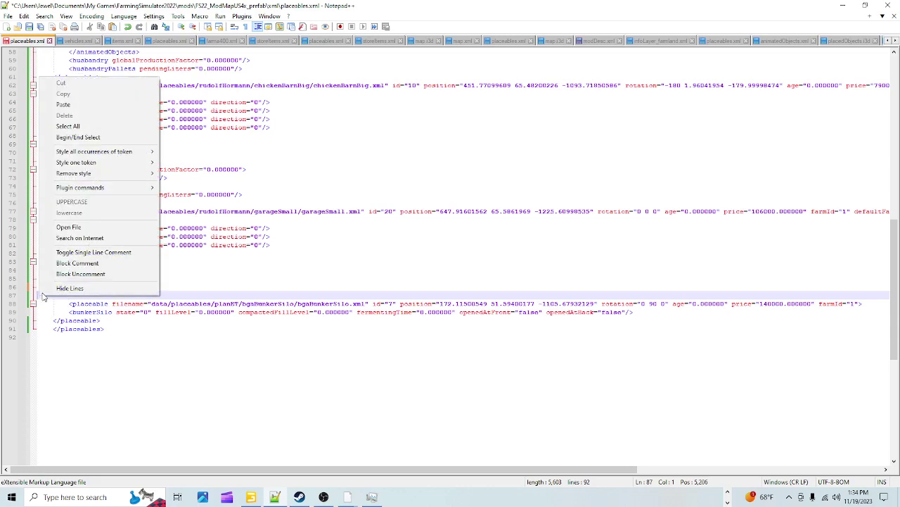
pyautogui.click(94, 102)
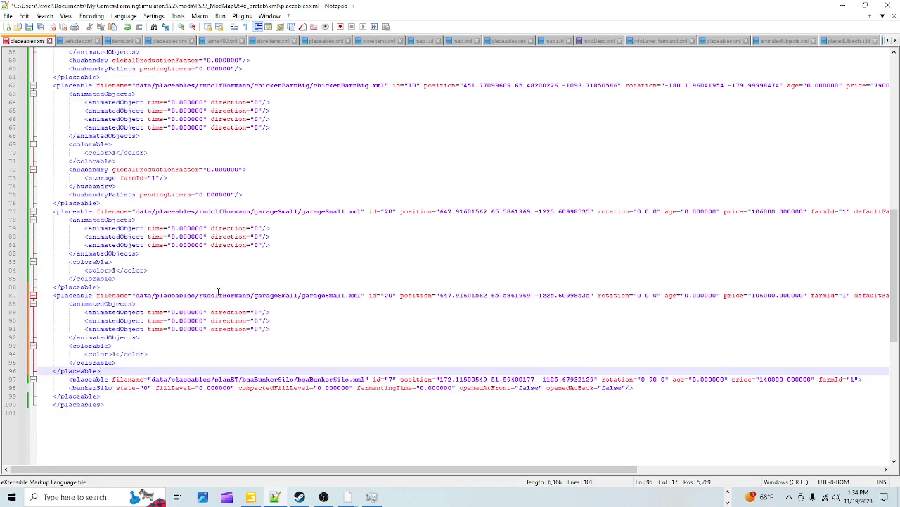
# - Set the duplicated garageSmall entry's id to 21 and check the rest of its line
pyautogui.click(392, 295)
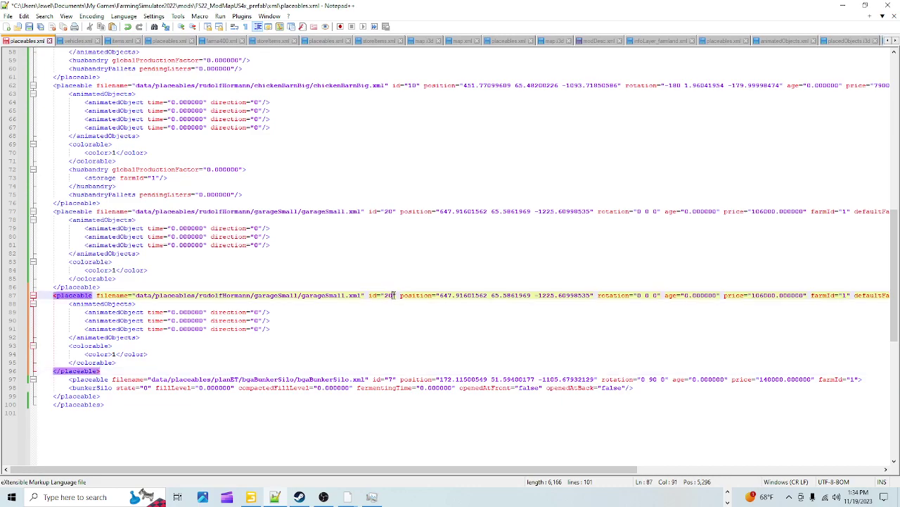
pyautogui.press('BackSpace')
pyautogui.write('1')
pyautogui.moveTo(415, 466); pyautogui.dragTo(484, 466)
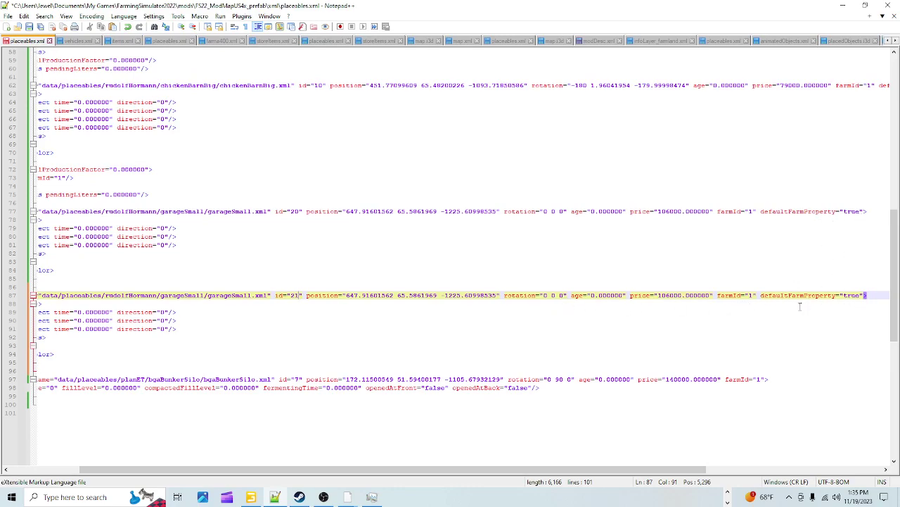
# - Switch to GIANTS Editor, fly over the map to the other small garage beyond the pond and select it
pyautogui.click(251, 497)
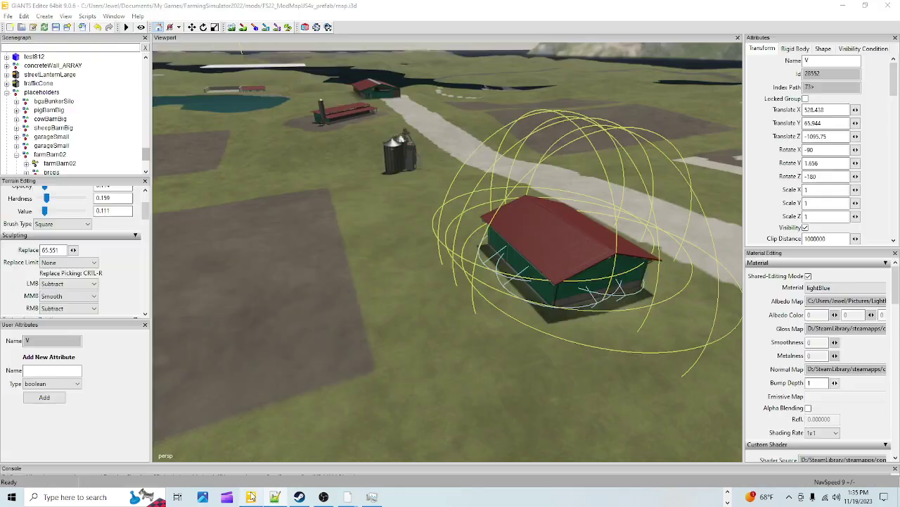
pyautogui.keyDown('alt'); pyautogui.moveTo(407, 291); pyautogui.dragTo(352, 235); pyautogui.keyUp('alt')
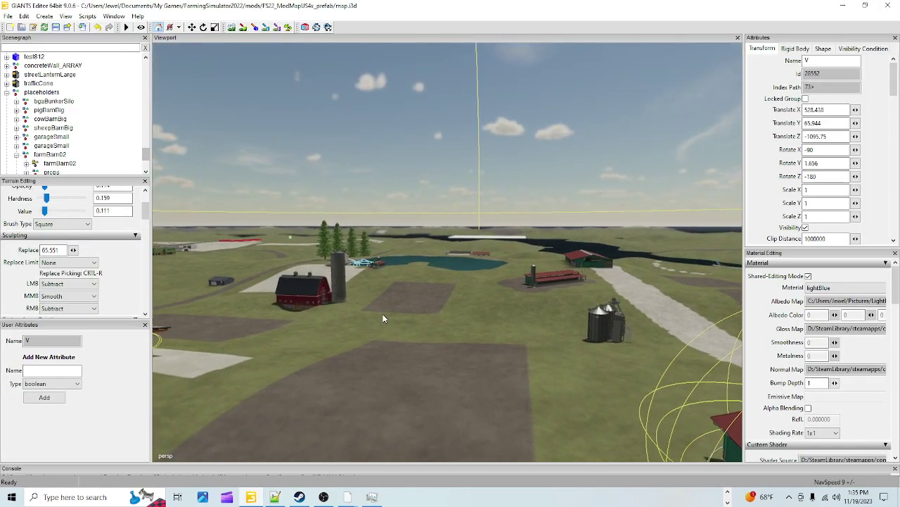
pyautogui.scroll(3, 403, 142)
pyautogui.click(403, 142)
pyautogui.scroll(2, 462, 154)
pyautogui.scroll(2, 463, 156)
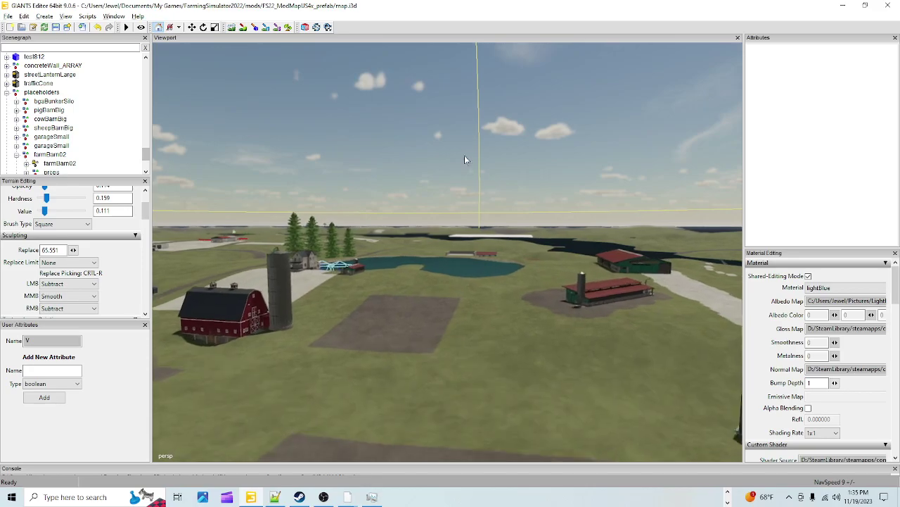
pyautogui.click(483, 251)
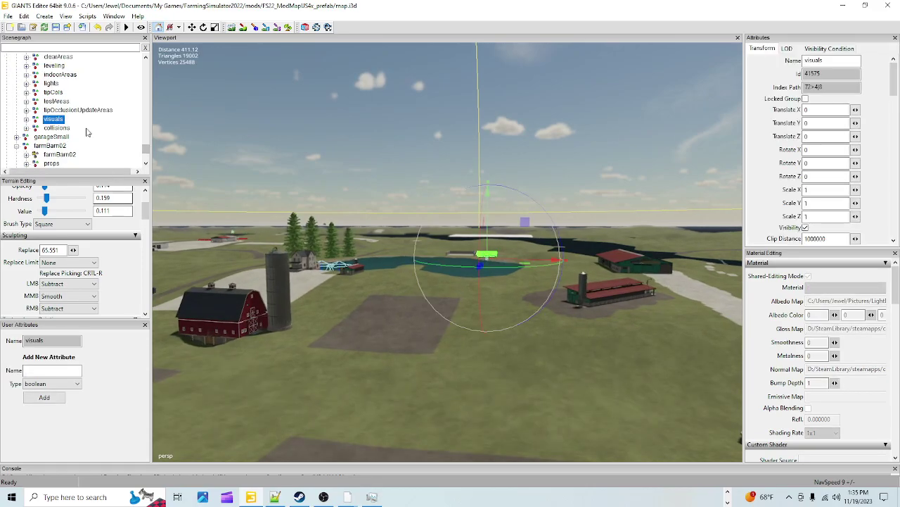
# - Frame the distant garage, select its parent garageSmall group in the scenegraph and copy the group's position
pyautogui.press('f')
pyautogui.keyDown('alt'); pyautogui.moveTo(394, 228); pyautogui.dragTo(434, 273); pyautogui.keyUp('alt')
pyautogui.scroll(-2, 344, 355)
pyautogui.scroll(-2, 344, 355)
pyautogui.scroll(3, 46, 125)
pyautogui.scroll(2, 47, 126)
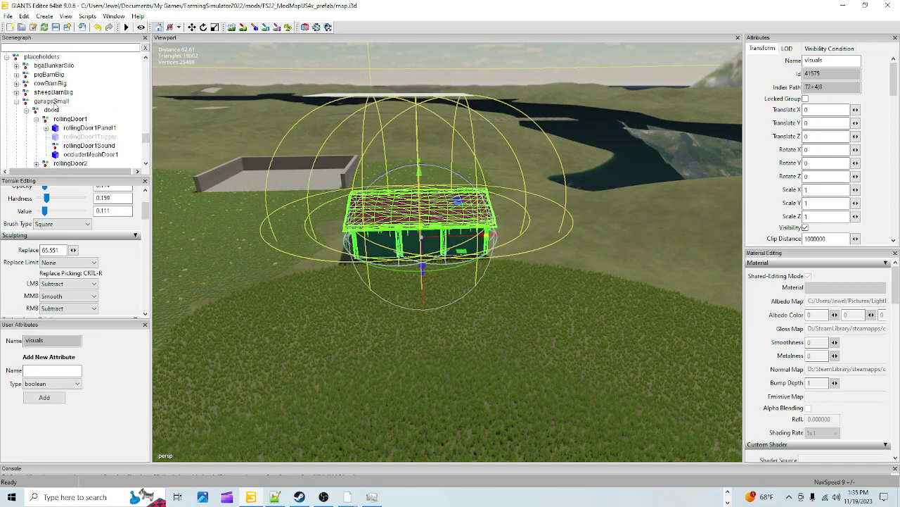
pyautogui.click(54, 103)
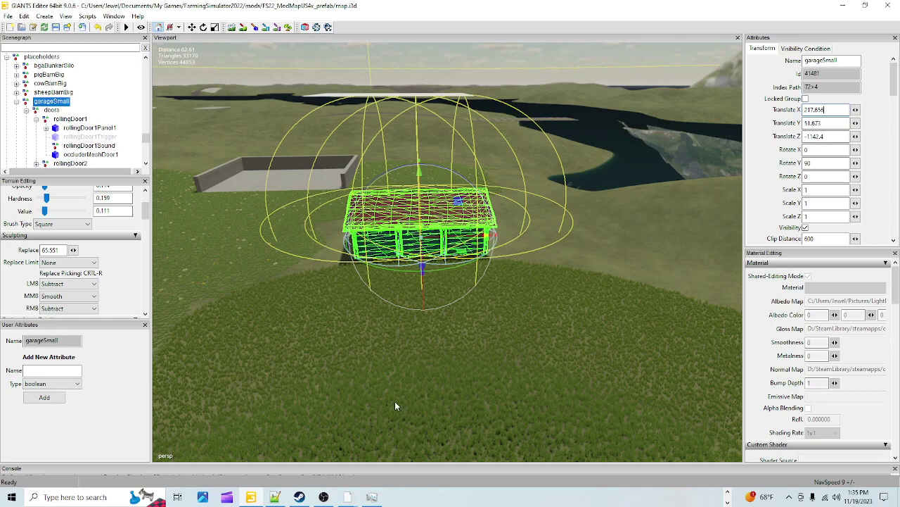
# - Back in Notepad++, replace the id 21 entry's position with the copied 217.65600586 51.67259979 -1142.40002441
pyautogui.click(274, 500)
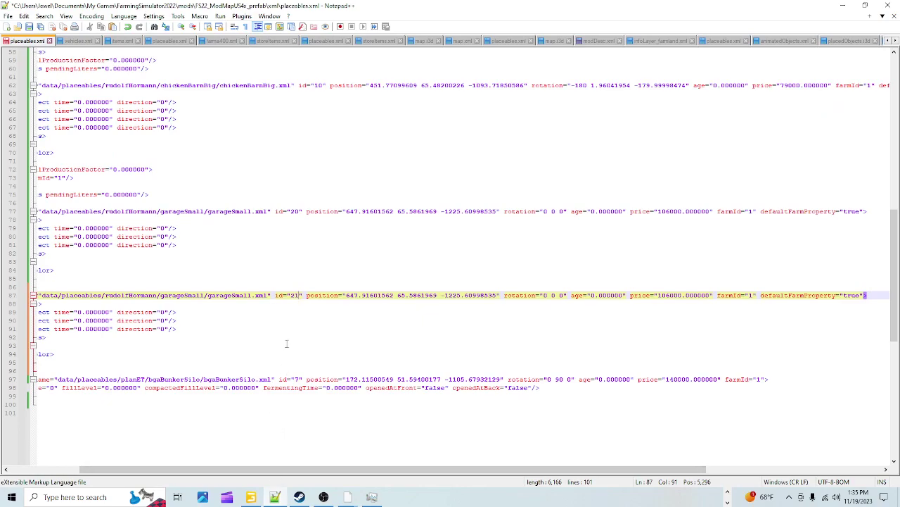
pyautogui.click(346, 295)
pyautogui.moveTo(348, 298); pyautogui.dragTo(356, 301)
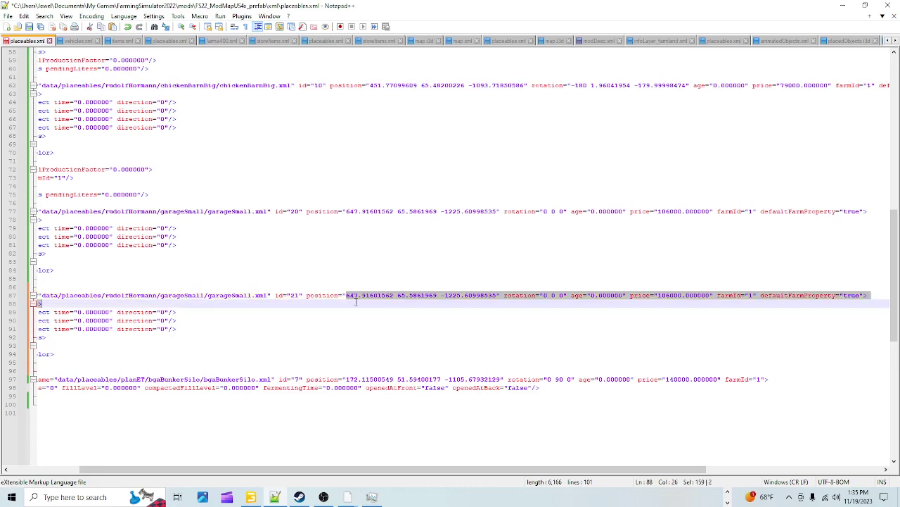
pyautogui.moveTo(499, 299); pyautogui.dragTo(528, 297)
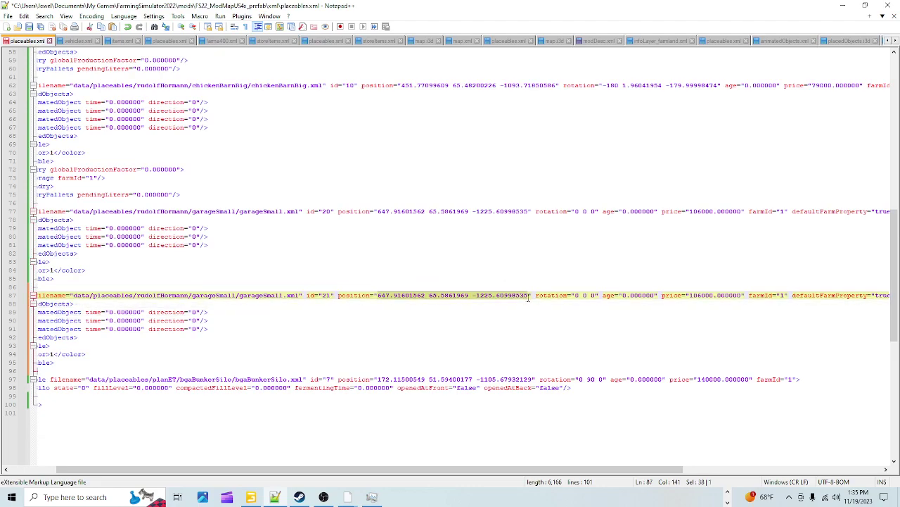
pyautogui.rightClick(490, 299)
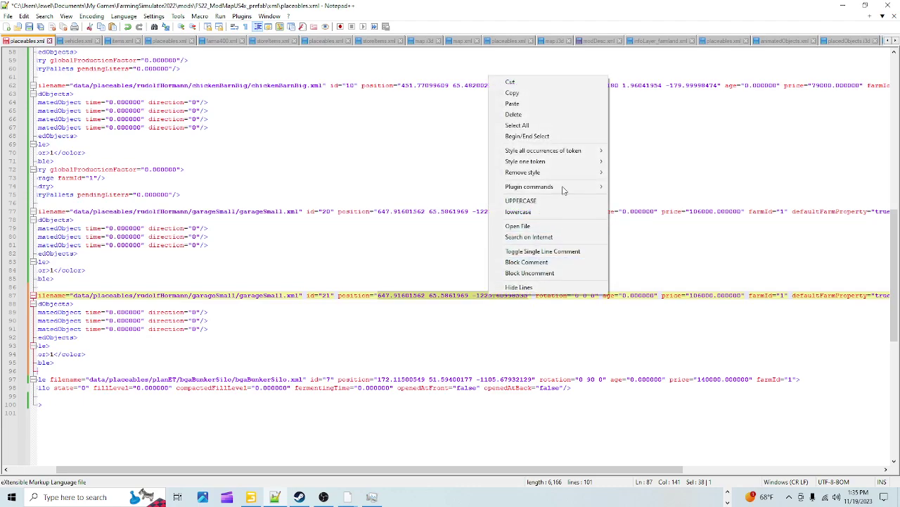
pyautogui.click(512, 103)
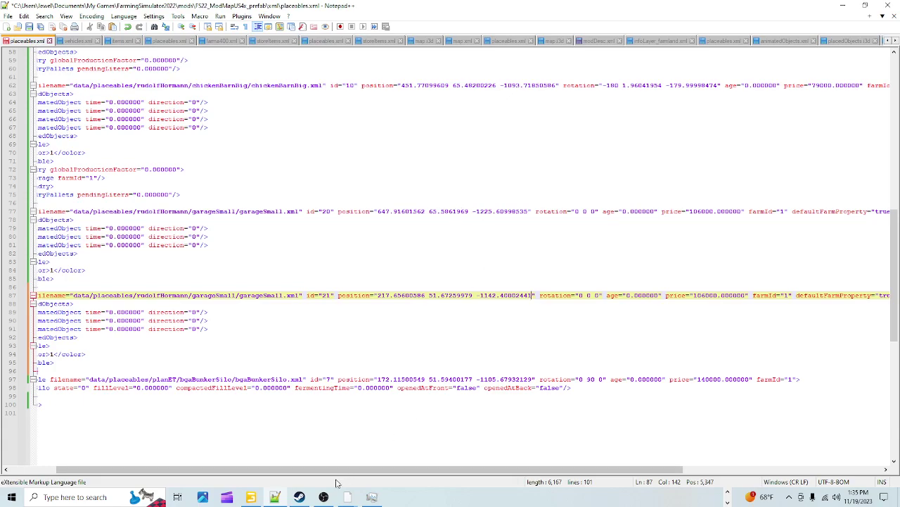
# - Copy the garage group's rotation from GIANTS Editor into the id 21 entry in Notepad++ as 0 90 0, and save placeables.xml
pyautogui.click(252, 497)
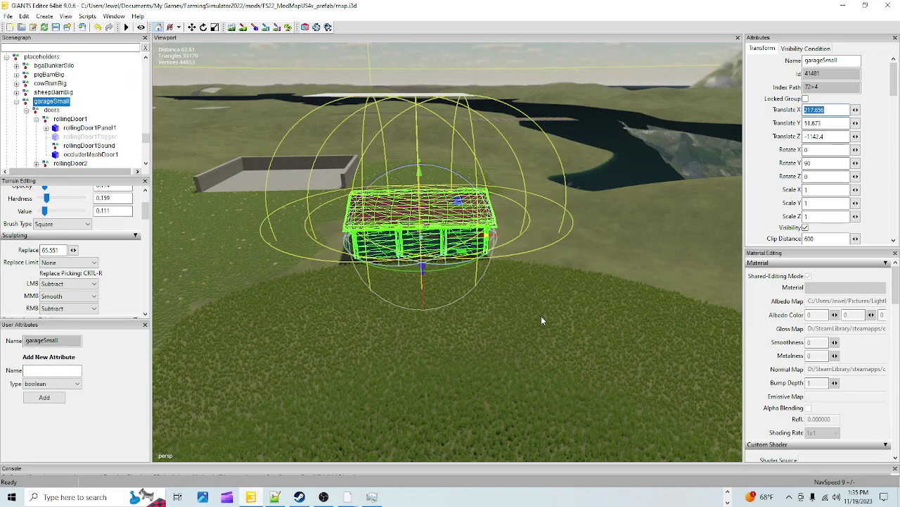
pyautogui.click(812, 149)
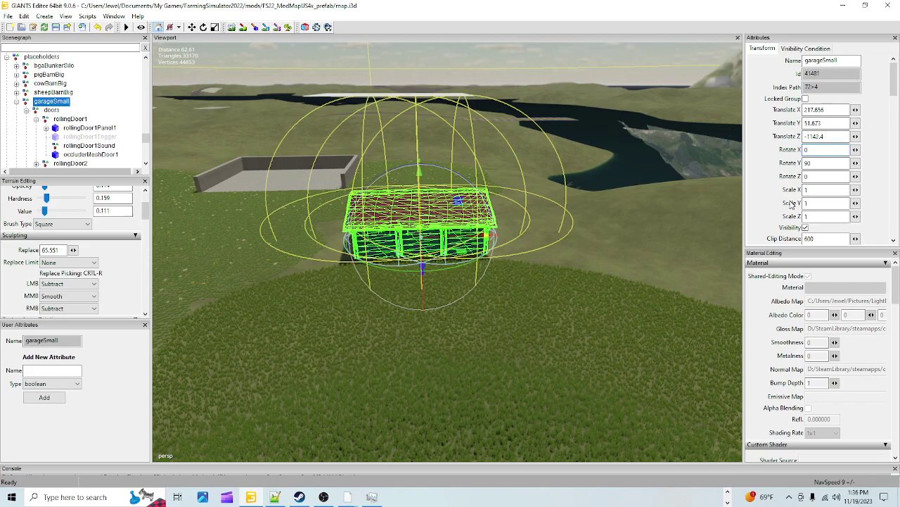
pyautogui.click(275, 496)
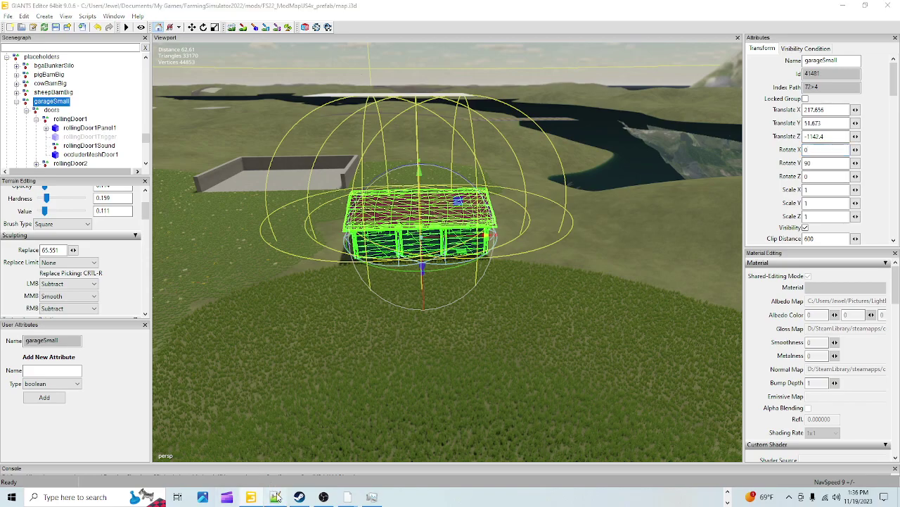
pyautogui.click(579, 296)
pyautogui.moveTo(580, 296); pyautogui.dragTo(592, 299)
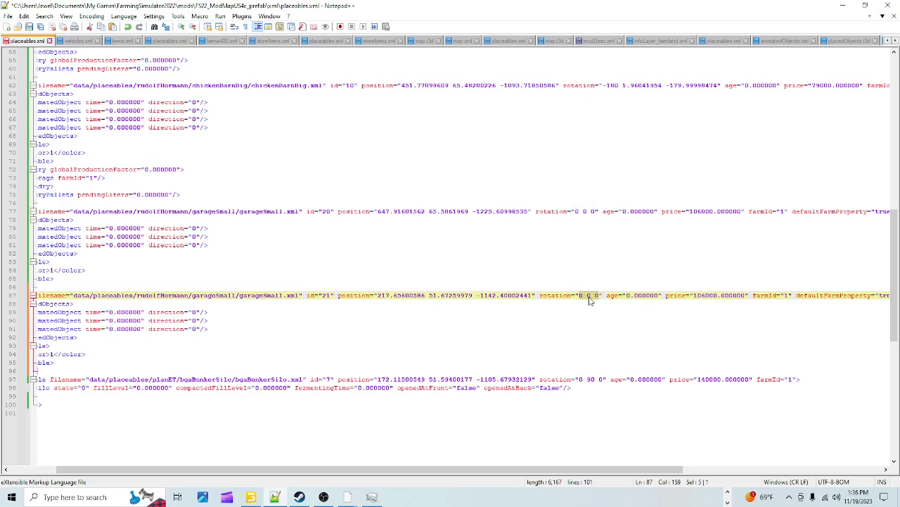
pyautogui.rightClick(590, 300)
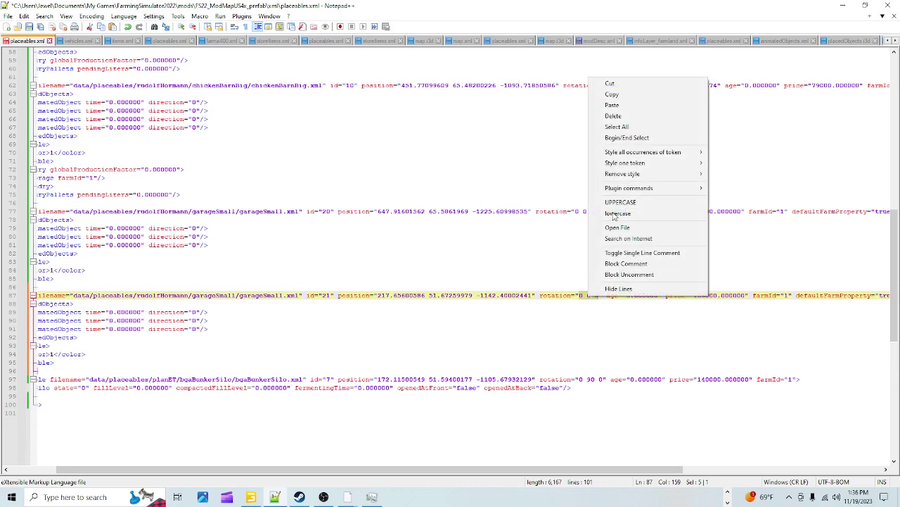
pyautogui.click(608, 104)
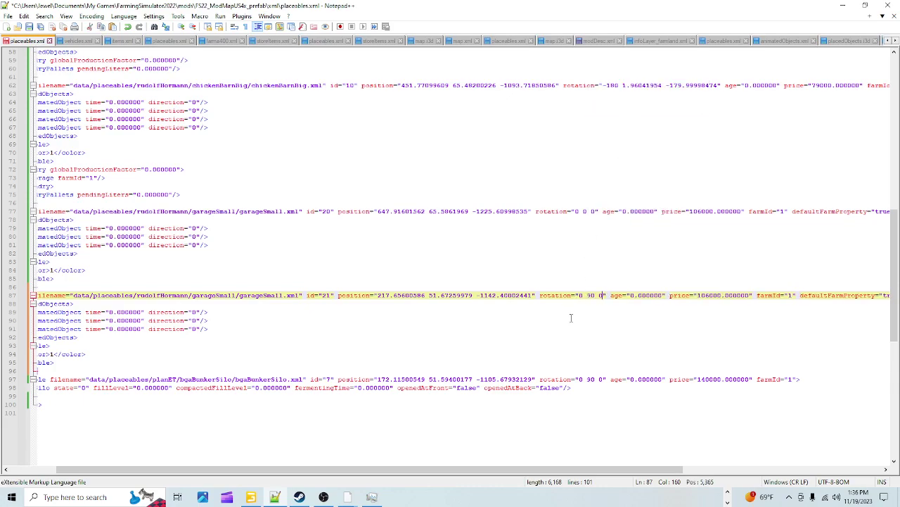
pyautogui.click(29, 26)
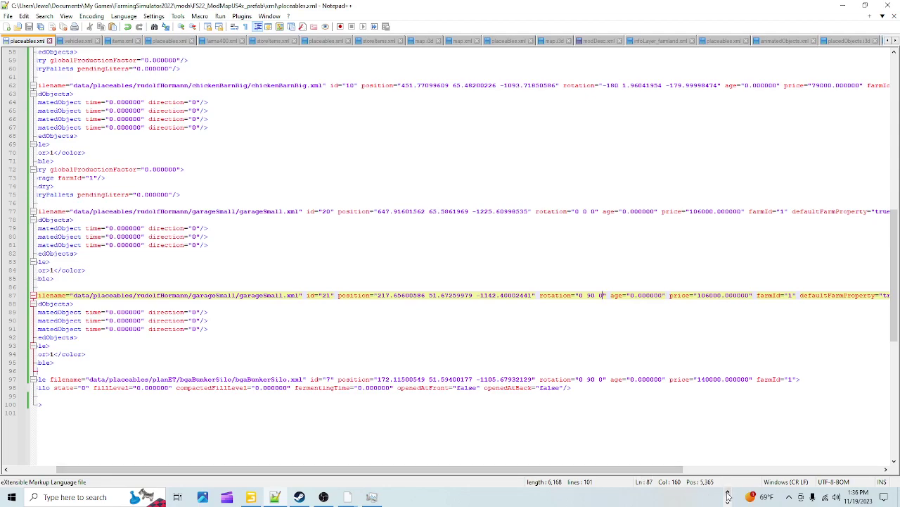
# - Switch to GIANTS Editor, look through the placeholders group's buildings in the scenegraph, and collapse the garageSmall and placeholders groups
pyautogui.click(251, 497)
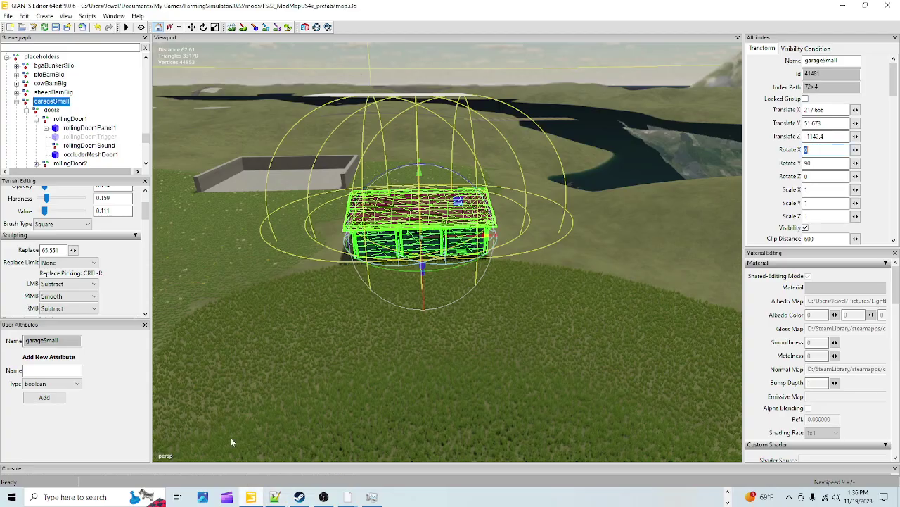
pyautogui.scroll(-3, 63, 147)
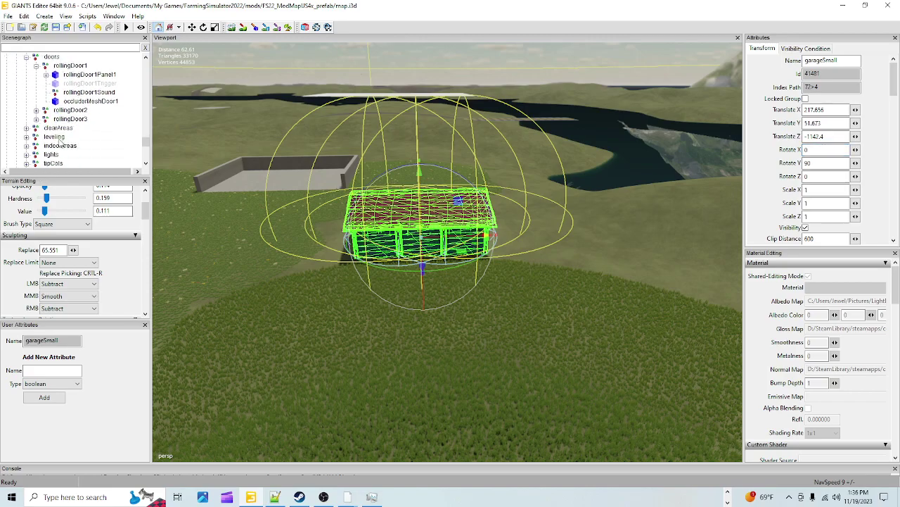
pyautogui.scroll(-1, 435, 231)
pyautogui.scroll(-4, 61, 129)
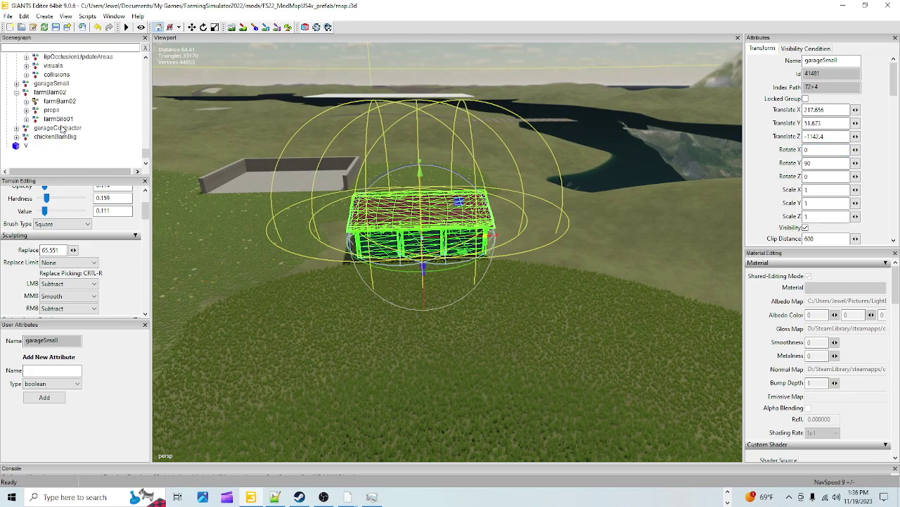
pyautogui.scroll(-1, 62, 129)
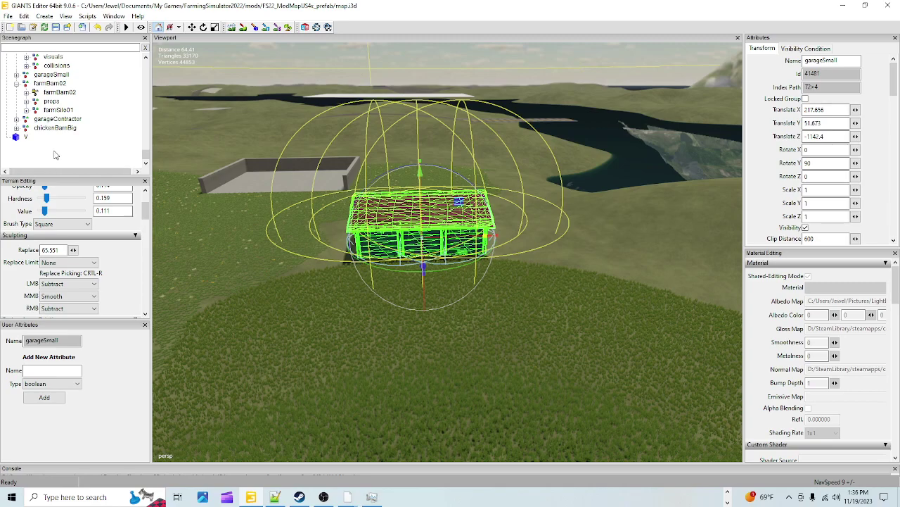
pyautogui.scroll(6, 60, 145)
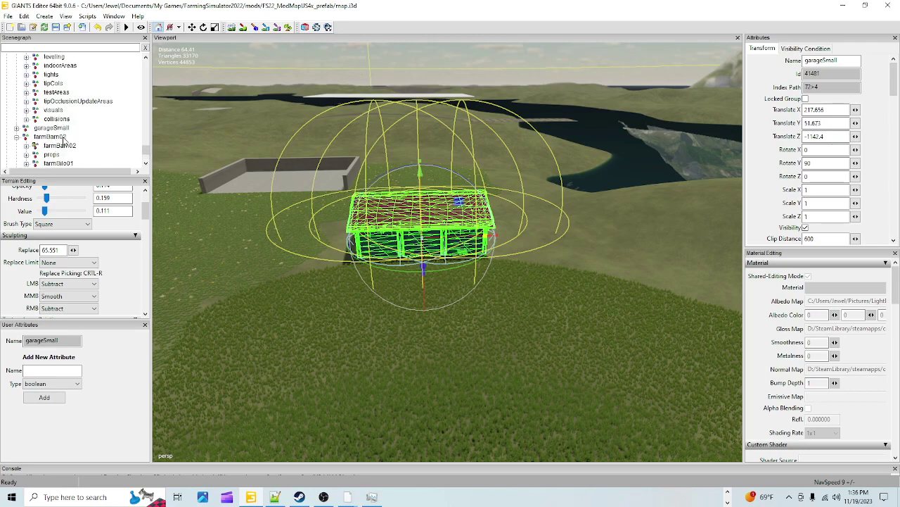
pyautogui.scroll(1, 61, 143)
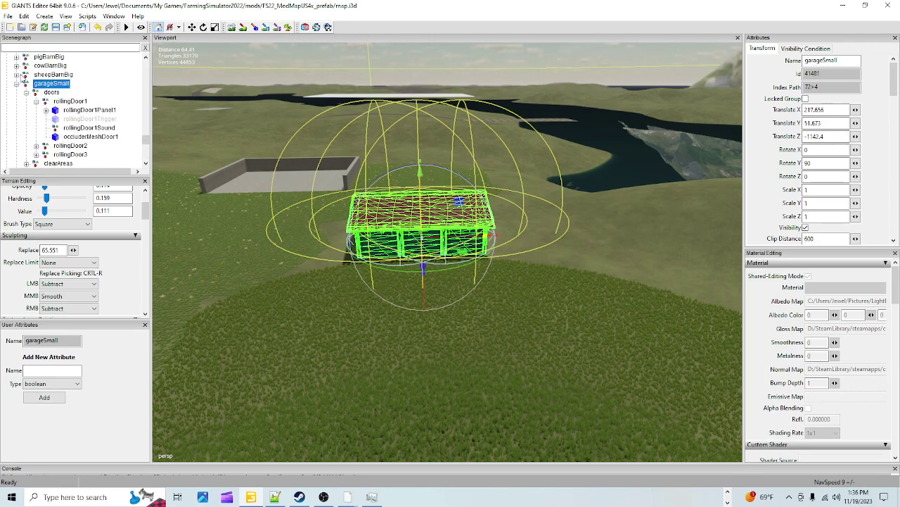
pyautogui.click(16, 87)
pyautogui.click(17, 84)
pyautogui.scroll(2, 52, 126)
pyautogui.scroll(1, 53, 131)
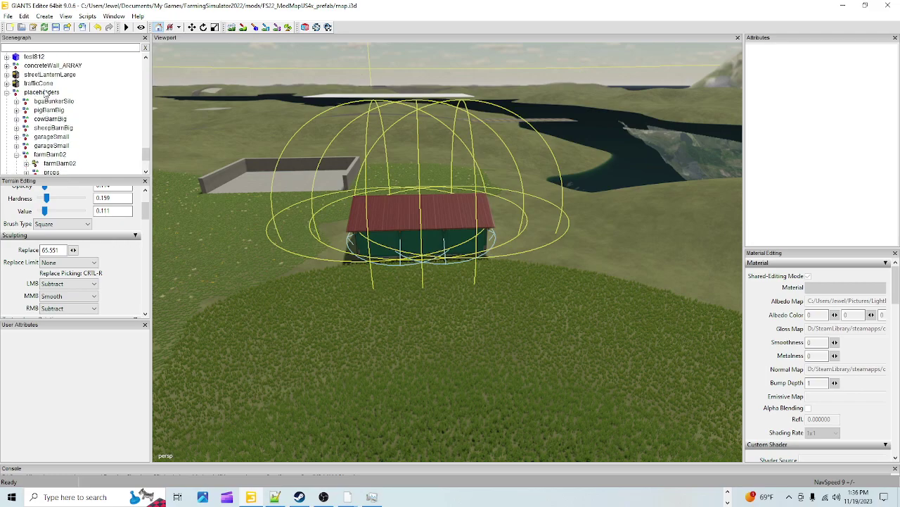
pyautogui.click(6, 92)
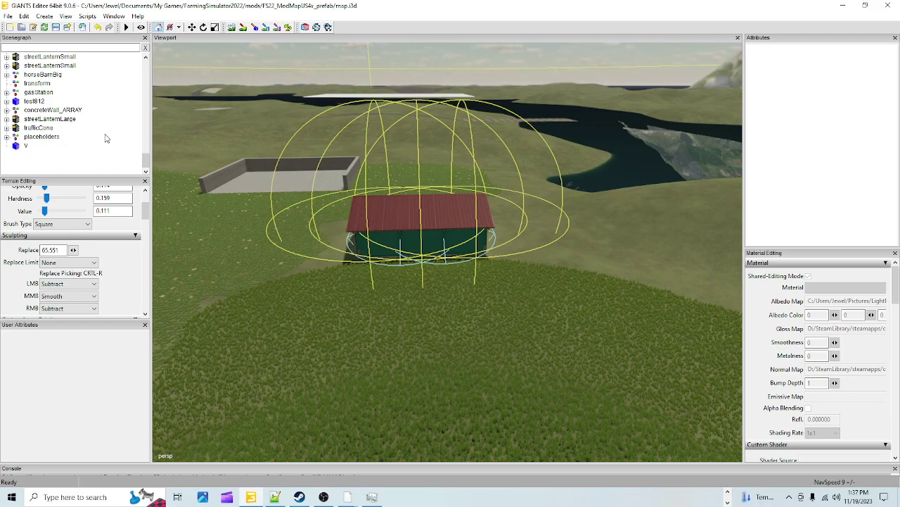
# - Inspect the placeholders group's attributes, expand the group, and select the first garageSmall in it
pyautogui.click(42, 136)
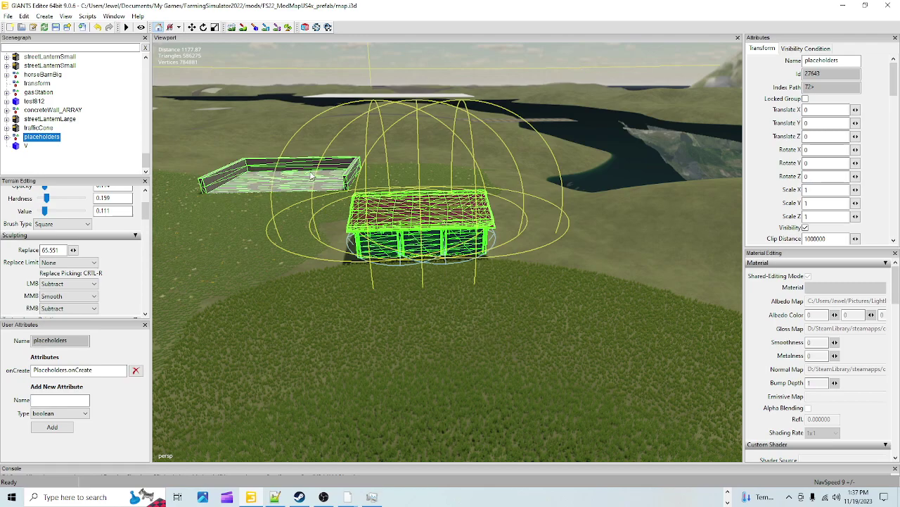
pyautogui.click(6, 137)
pyautogui.scroll(-2, 62, 162)
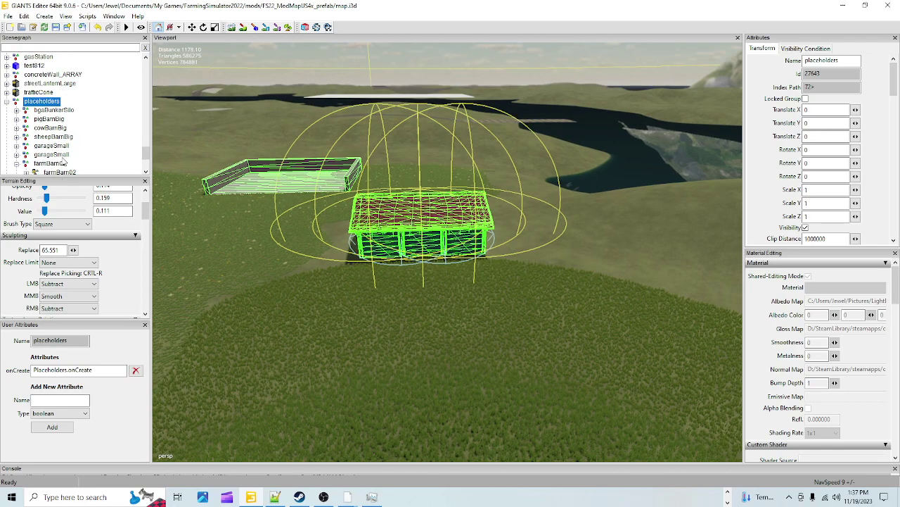
pyautogui.click(51, 145)
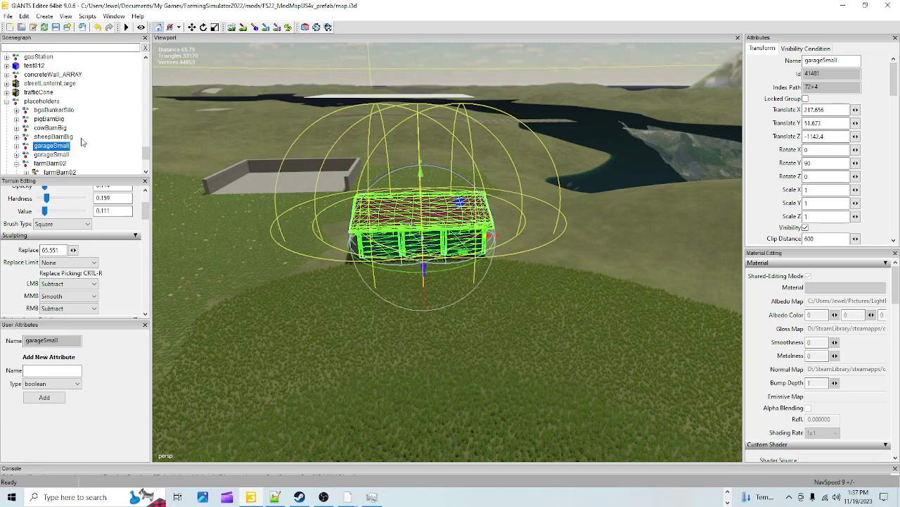
# - Select careerStartPoint in the scenegraph, bring the farm buildings around it into view, and save the map
pyautogui.moveTo(147, 153); pyautogui.dragTo(148, 58)
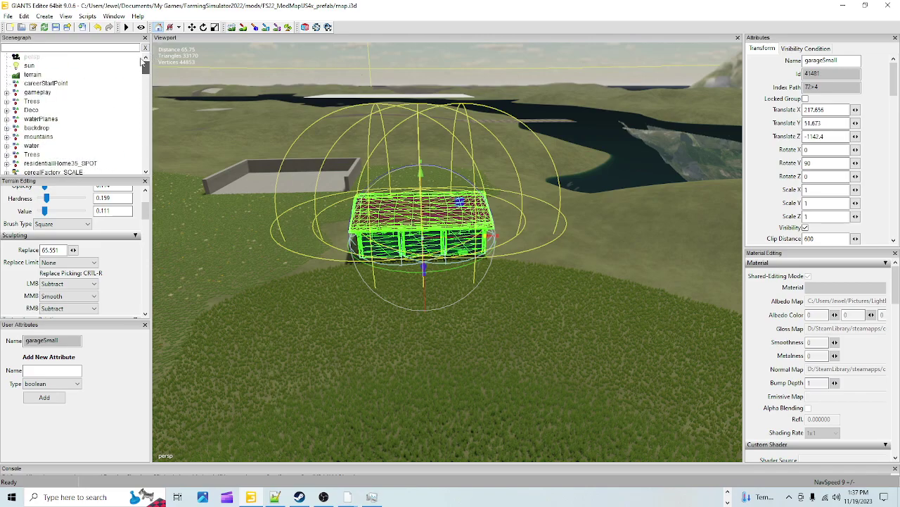
pyautogui.click(46, 83)
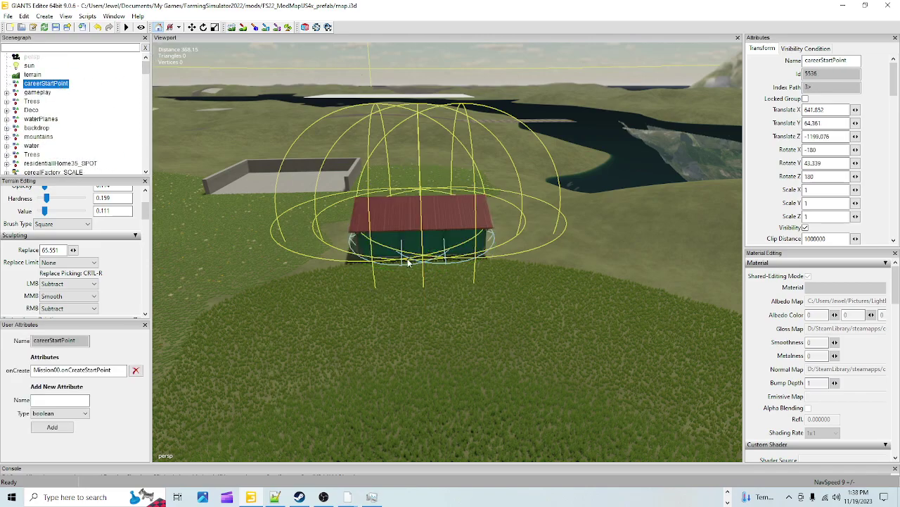
pyautogui.keyDown('alt'); pyautogui.moveTo(434, 289); pyautogui.dragTo(472, 178); pyautogui.keyUp('alt')
pyautogui.keyDown('alt'); pyautogui.moveTo(473, 182); pyautogui.dragTo(232, 442, button='right'); pyautogui.keyUp('alt')
pyautogui.keyDown('alt'); pyautogui.moveTo(303, 394); pyautogui.dragTo(675, 287); pyautogui.keyUp('alt')
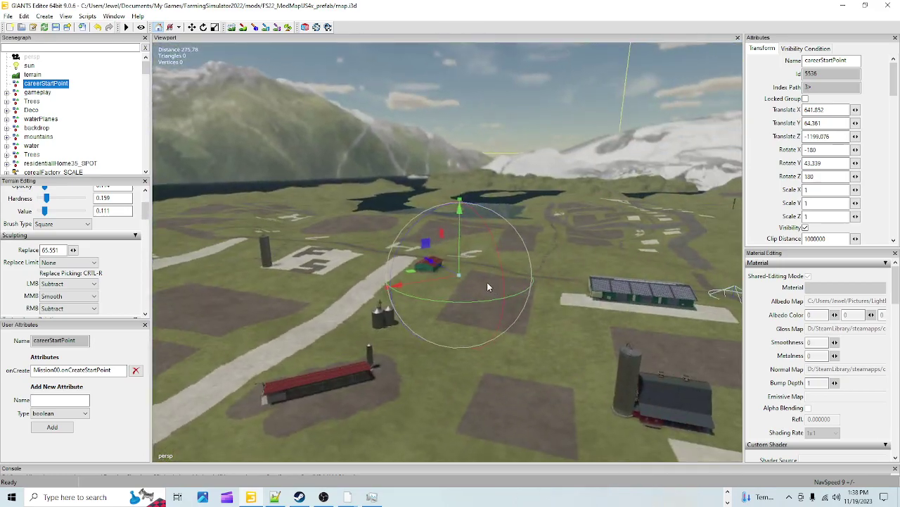
pyautogui.keyDown('alt'); pyautogui.moveTo(537, 336); pyautogui.dragTo(529, 373); pyautogui.keyUp('alt')
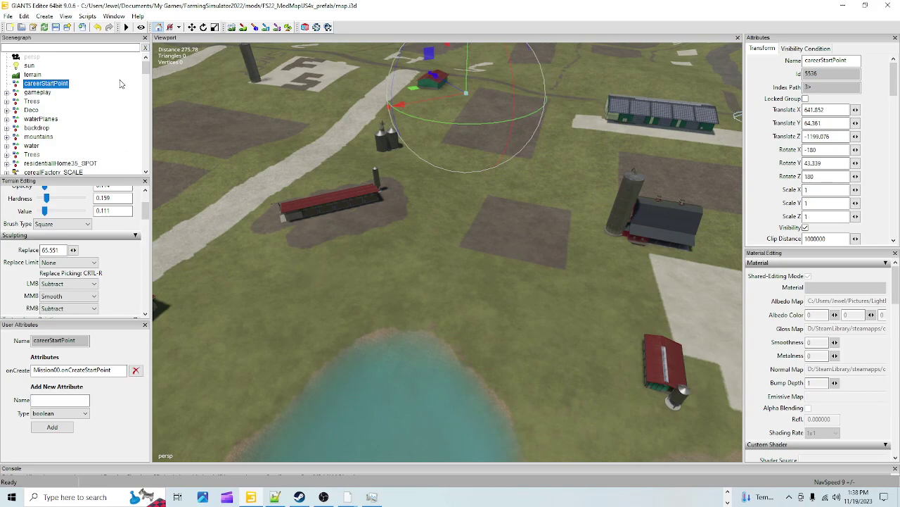
pyautogui.click(55, 27)
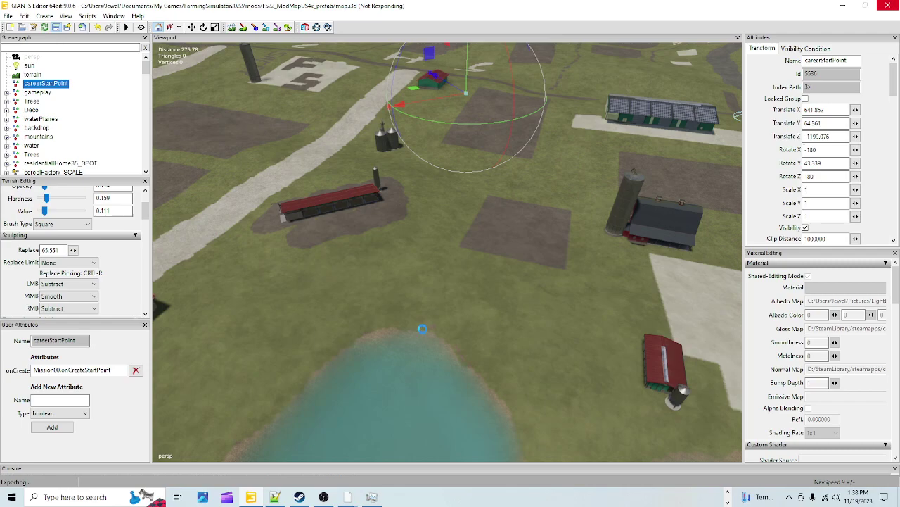
# - Switch to the File Explorer window showing the mod's xml folder and open the New Volume (D:) drive
pyautogui.click(728, 493)
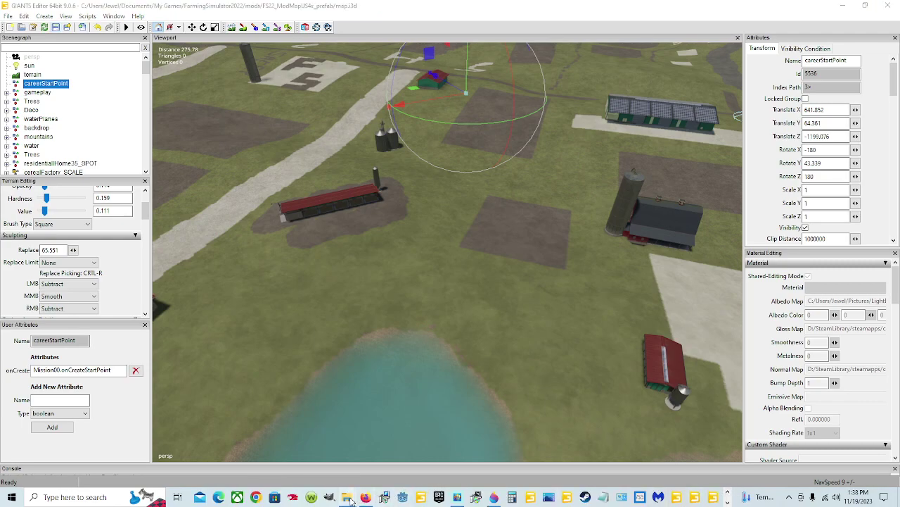
pyautogui.moveTo(347, 497)
pyautogui.click(336, 440)
pyautogui.scroll(-4, 285, 390)
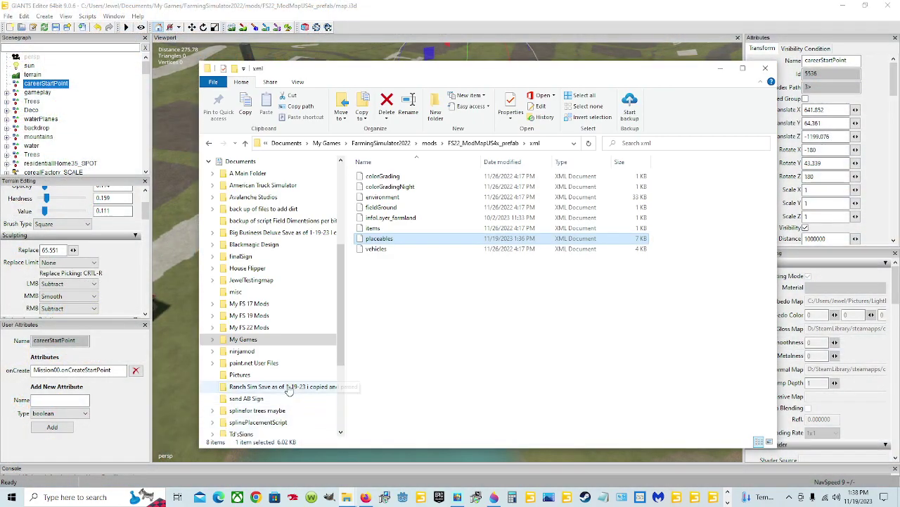
pyautogui.scroll(2, 279, 382)
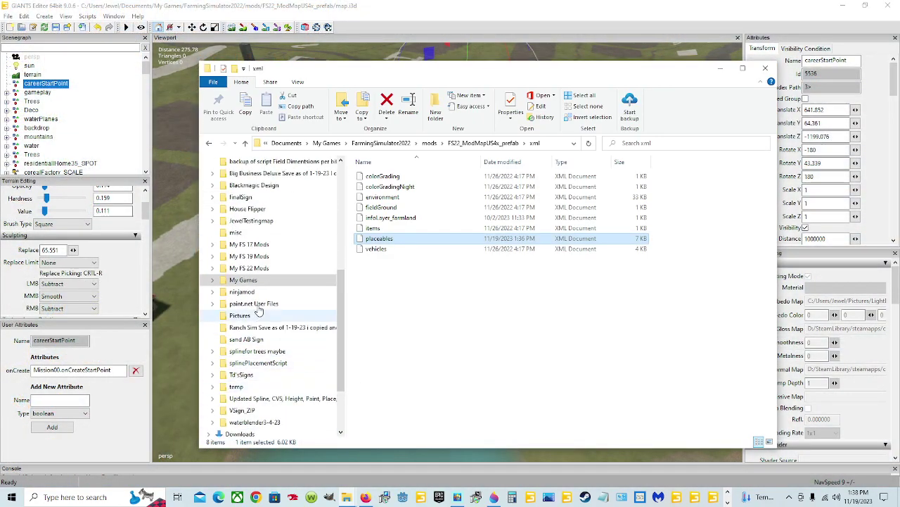
pyautogui.moveTo(343, 372); pyautogui.dragTo(354, 435)
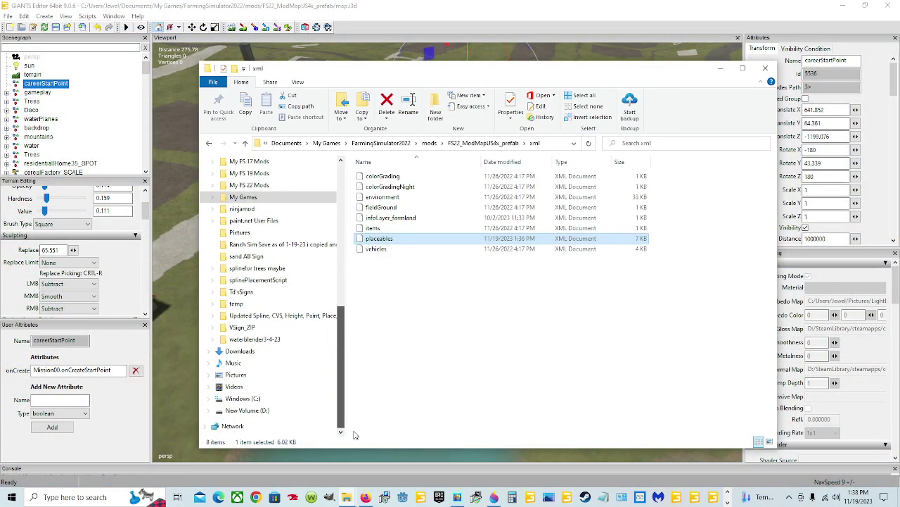
pyautogui.click(310, 411)
# - Find the SteamLibrary folder on the D: drive and open its steamapps\common\Farming Simulator 22 folder
pyautogui.scroll(-5, 497, 318)
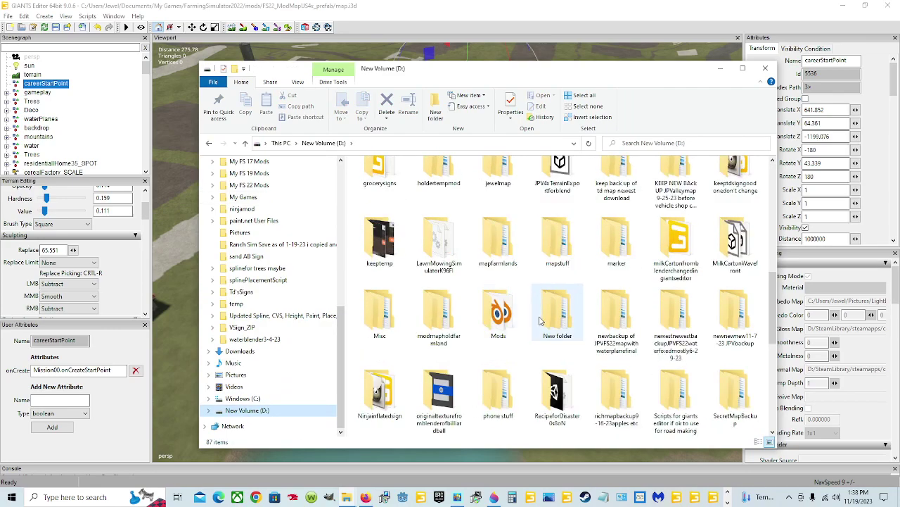
pyautogui.scroll(-2, 536, 321)
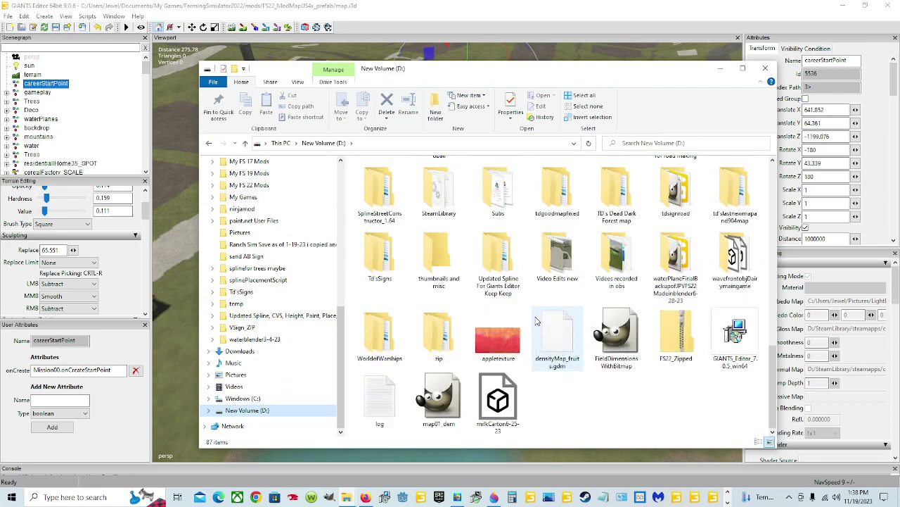
pyautogui.scroll(3, 534, 323)
pyautogui.scroll(-4, 535, 323)
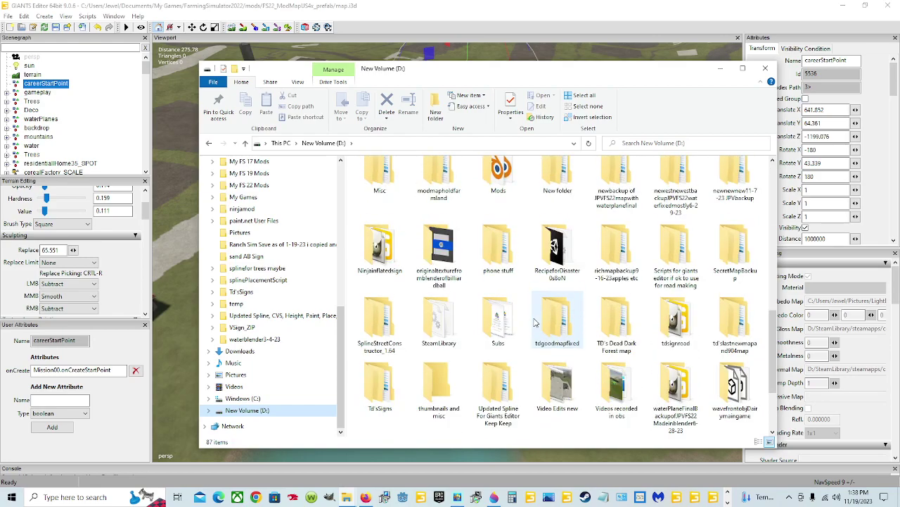
pyautogui.doubleClick(463, 325)
pyautogui.doubleClick(388, 177)
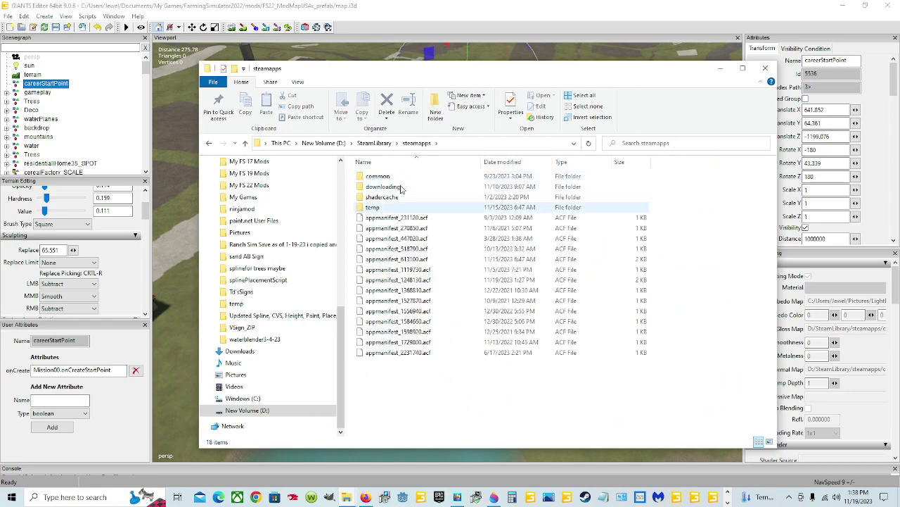
pyautogui.doubleClick(383, 176)
pyautogui.doubleClick(393, 248)
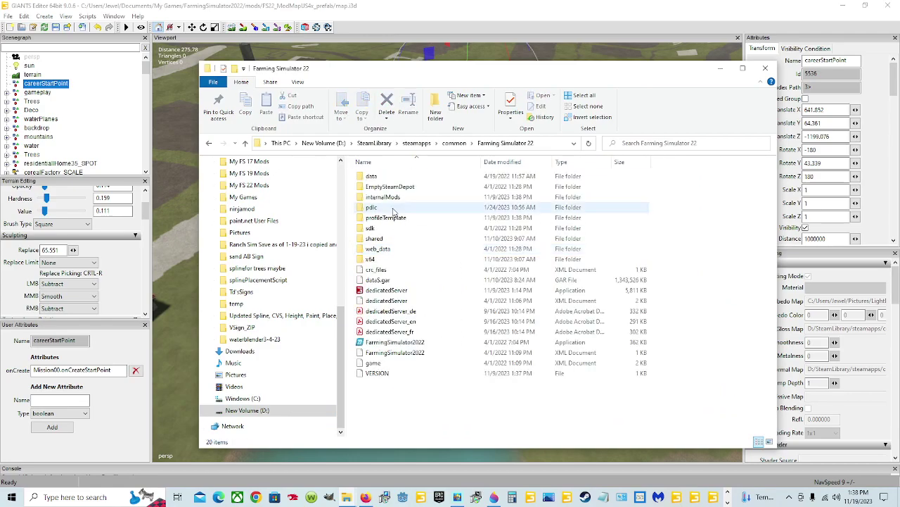
# - Open the data\placeables\rudolfHormann\garageSmall folder inside the game folder to show the garage's source files
pyautogui.doubleClick(394, 176)
pyautogui.doubleClick(352, 259)
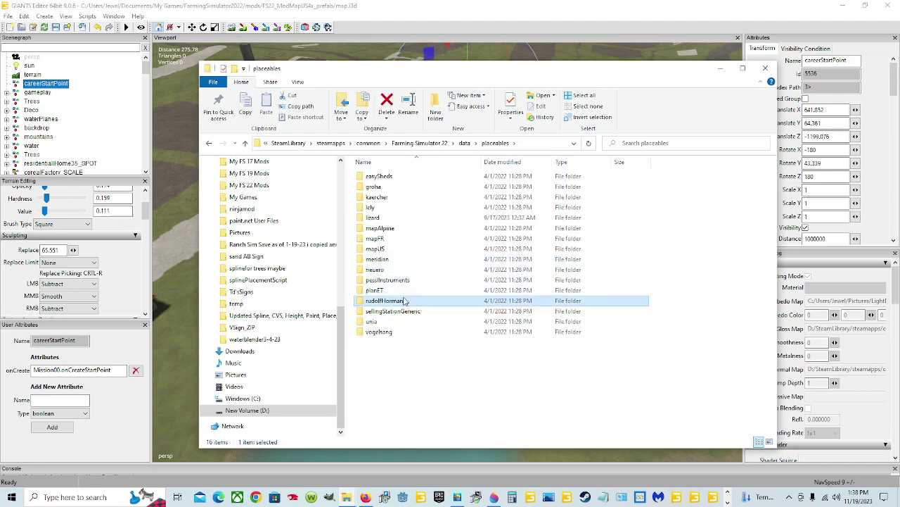
pyautogui.doubleClick(392, 301)
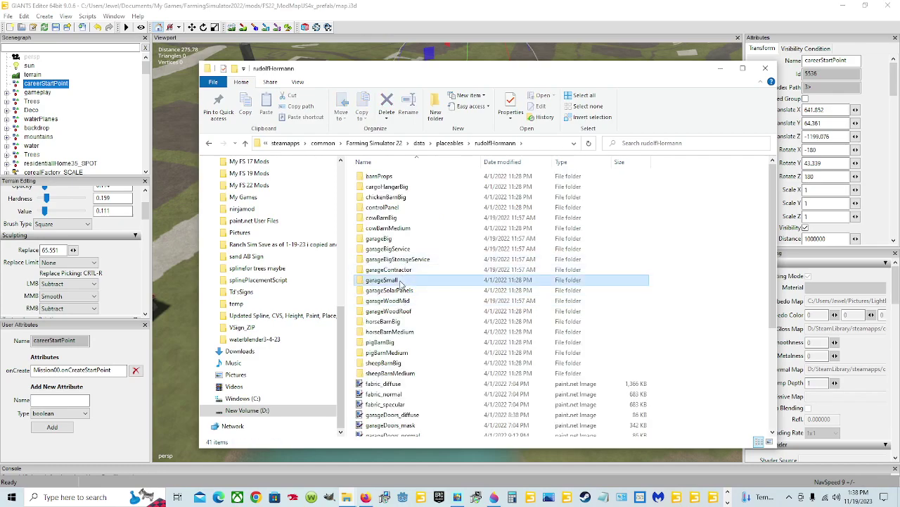
pyautogui.doubleClick(391, 280)
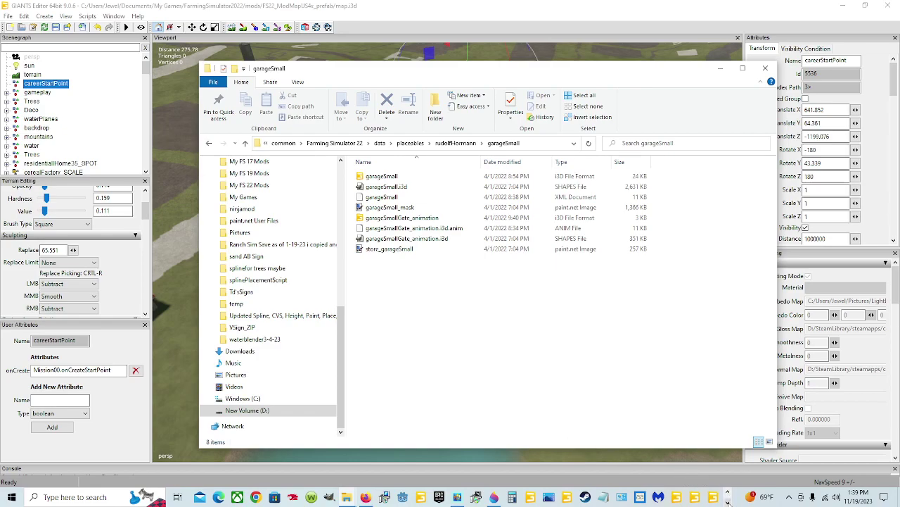
# - Switch to Notepad++ and show the full file paths of the garageSmall entries in placeables.xml
pyautogui.click(729, 501)
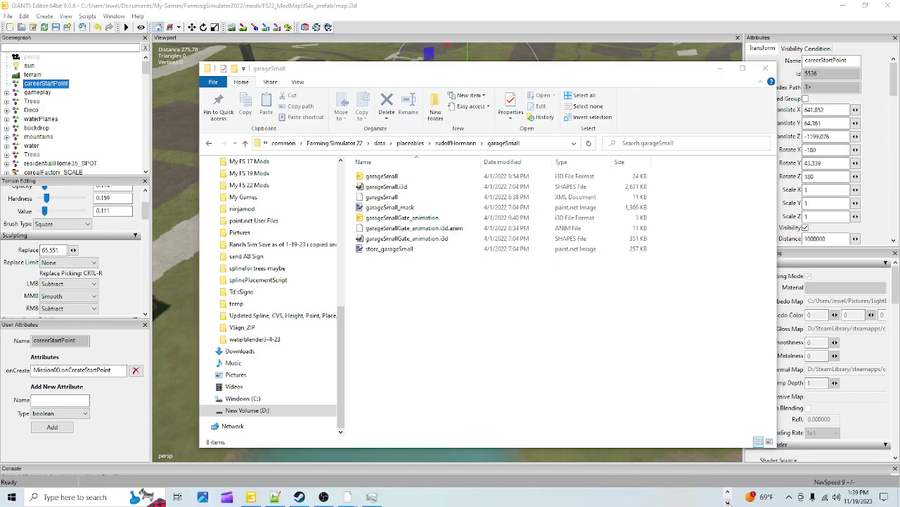
pyautogui.click(275, 496)
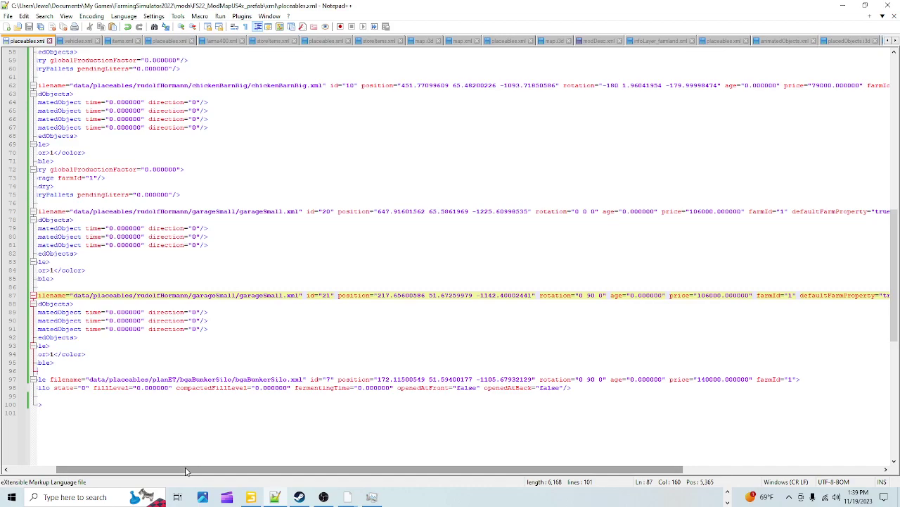
pyautogui.moveTo(189, 469); pyautogui.dragTo(144, 469)
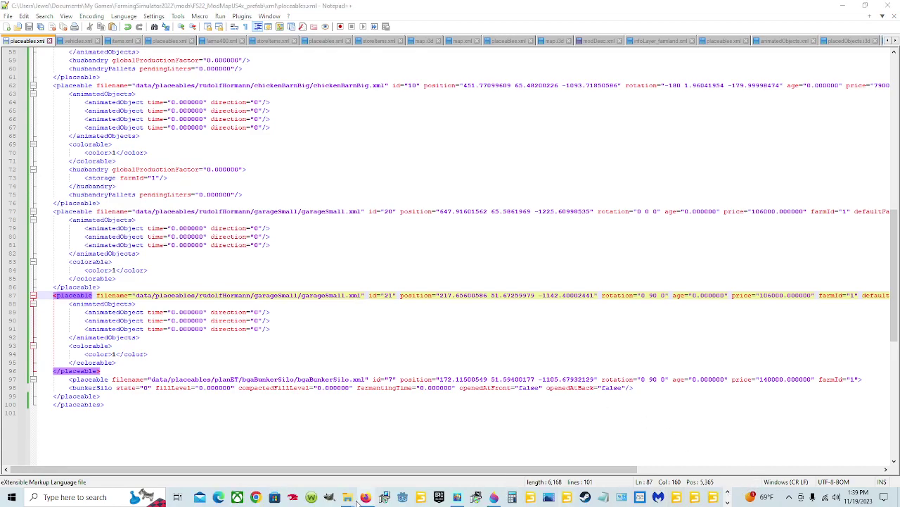
# - Bring the garageSmall folder window over placeables.xml, select its garageSmall XML document, and compare the folder path with the garage entry's filename
pyautogui.moveTo(348, 498)
pyautogui.click(351, 426)
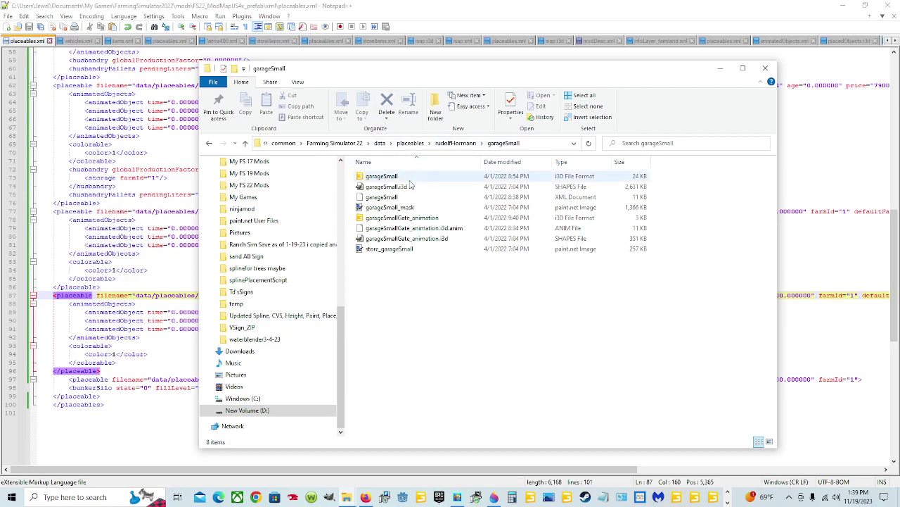
pyautogui.click(390, 197)
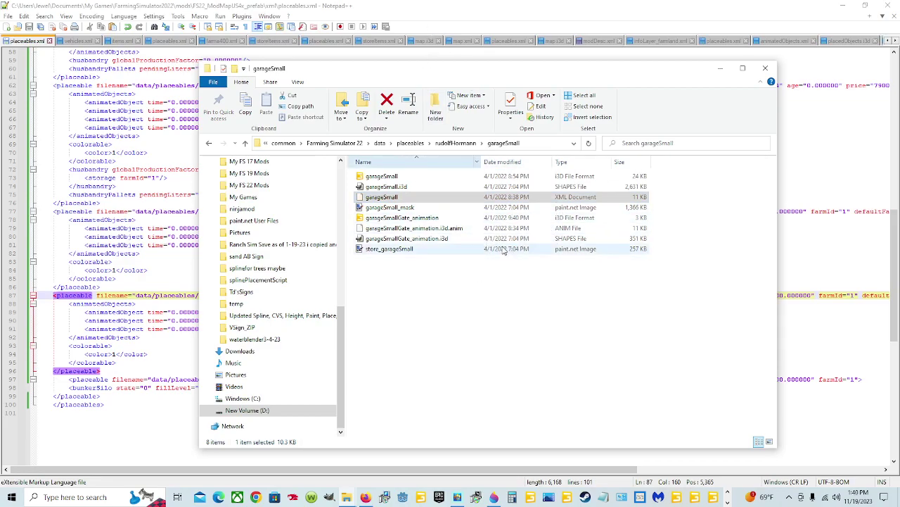
pyautogui.click(427, 198)
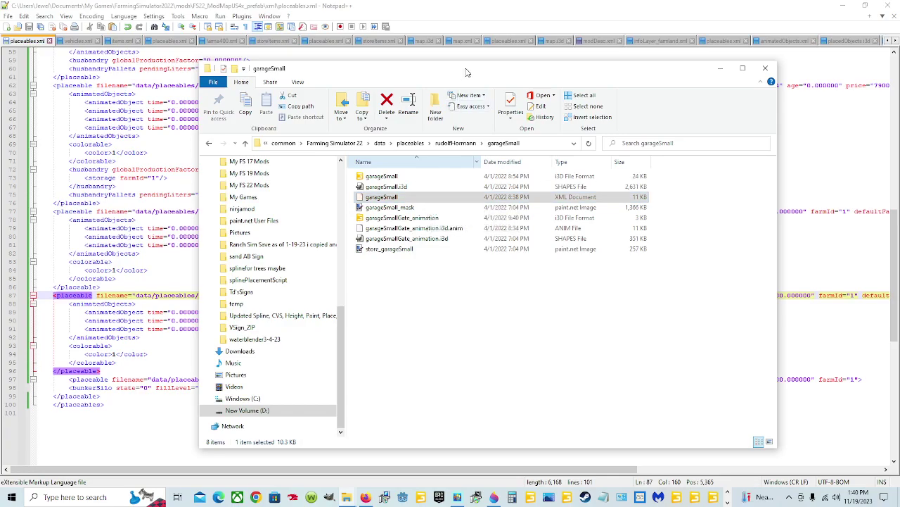
pyautogui.moveTo(467, 70); pyautogui.dragTo(331, 314)
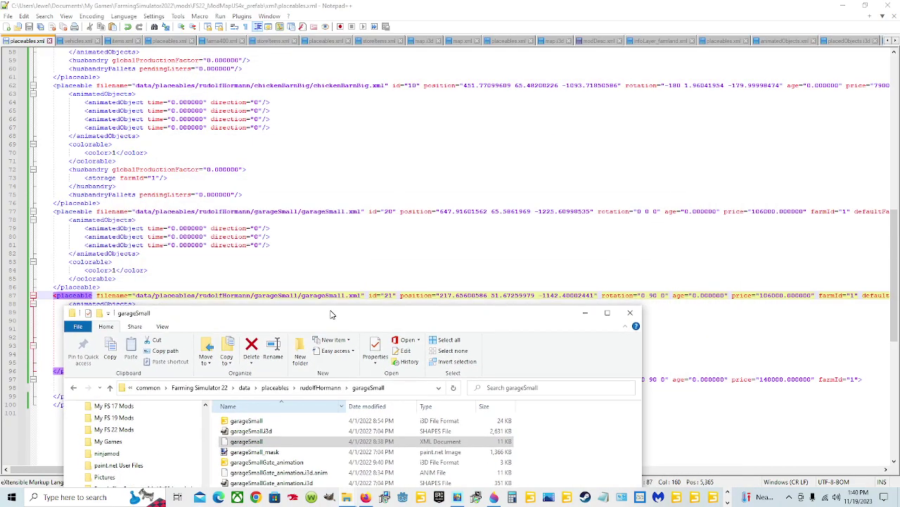
pyautogui.moveTo(332, 314); pyautogui.dragTo(417, 110)
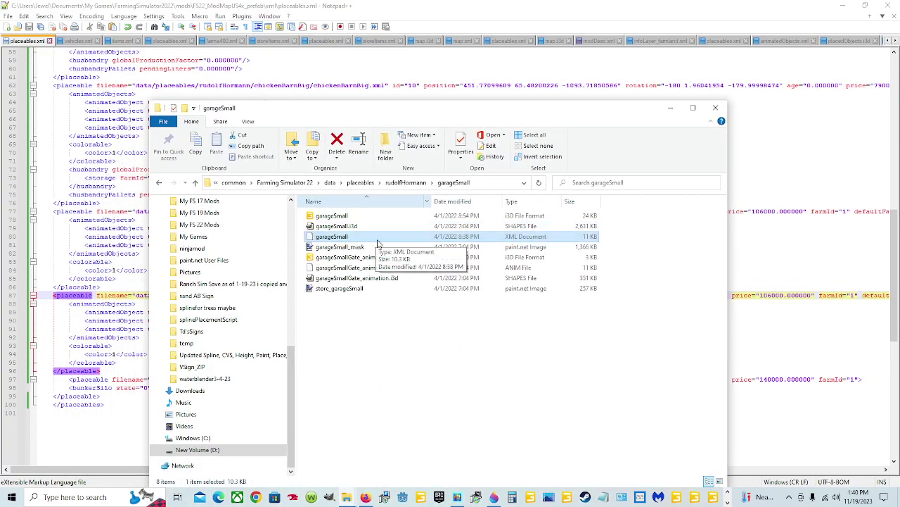
# - Open the garageSmall XML document in Notepad++ and examine its store data and base i3d filename
pyautogui.rightClick(377, 243)
pyautogui.click(419, 279)
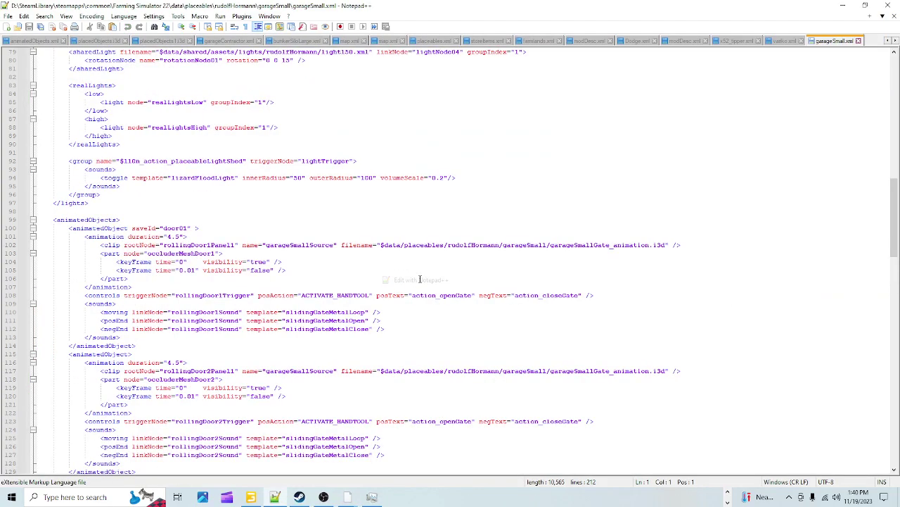
pyautogui.scroll(20, 419, 279)
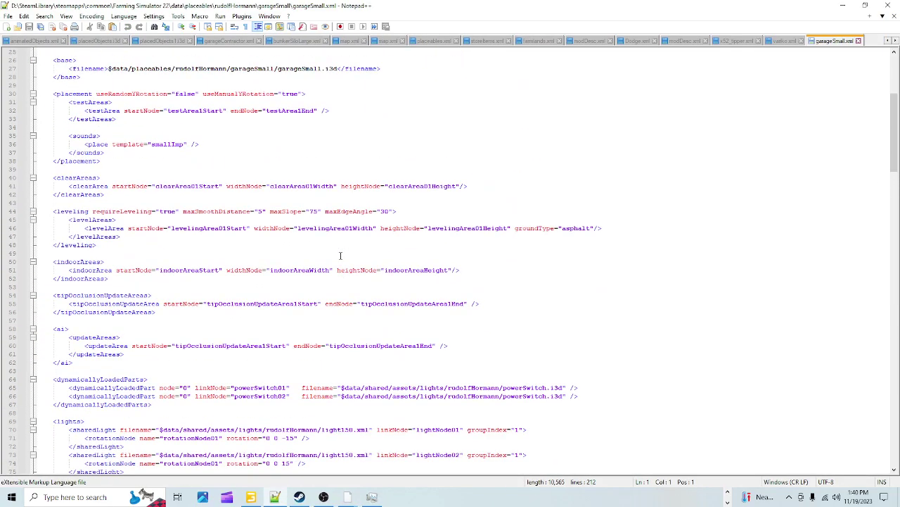
pyautogui.scroll(1, 331, 268)
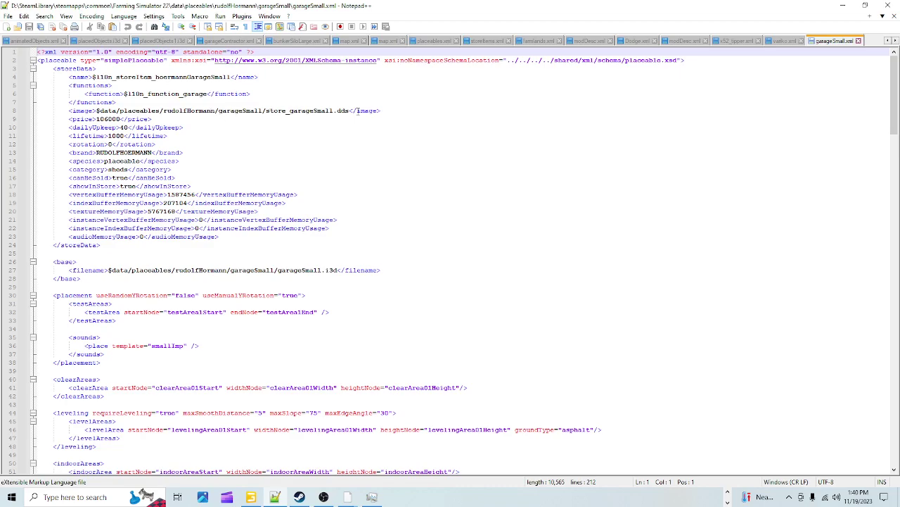
pyautogui.scroll(-2, 260, 197)
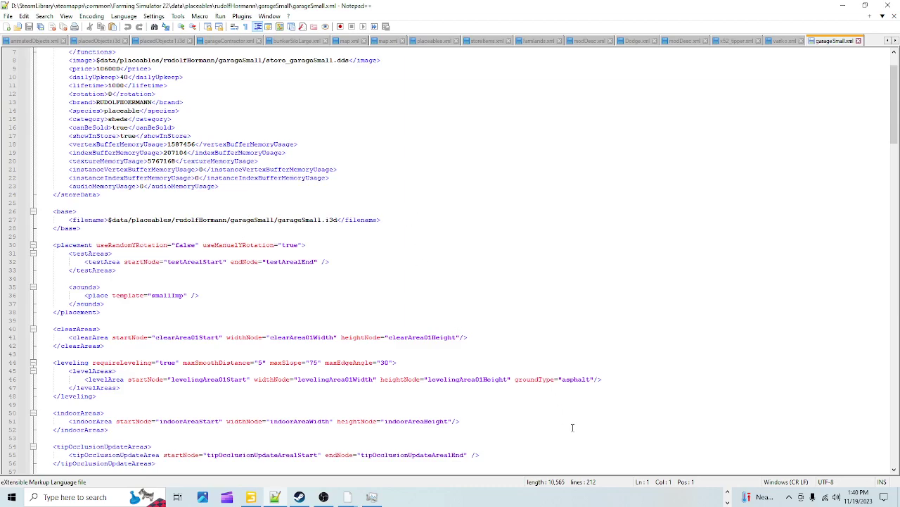
# - Return to the garageSmall folder, select the garageSmall i3D file, and place the folder window where the XML's file references stay readable
pyautogui.click(728, 491)
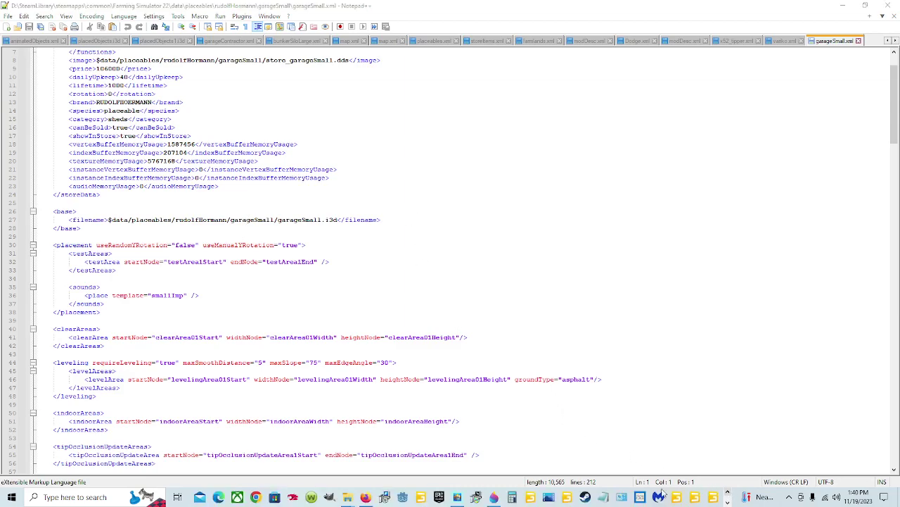
pyautogui.moveTo(365, 497)
pyautogui.click(355, 443)
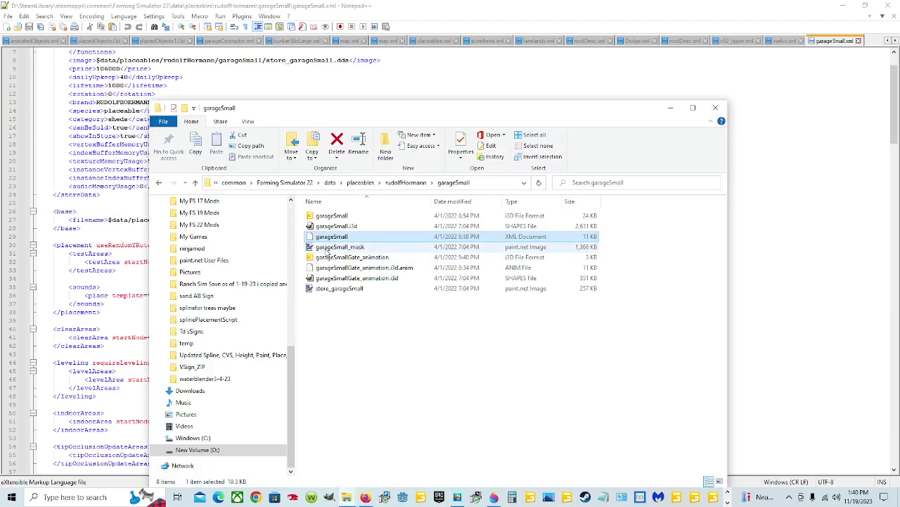
pyautogui.click(346, 216)
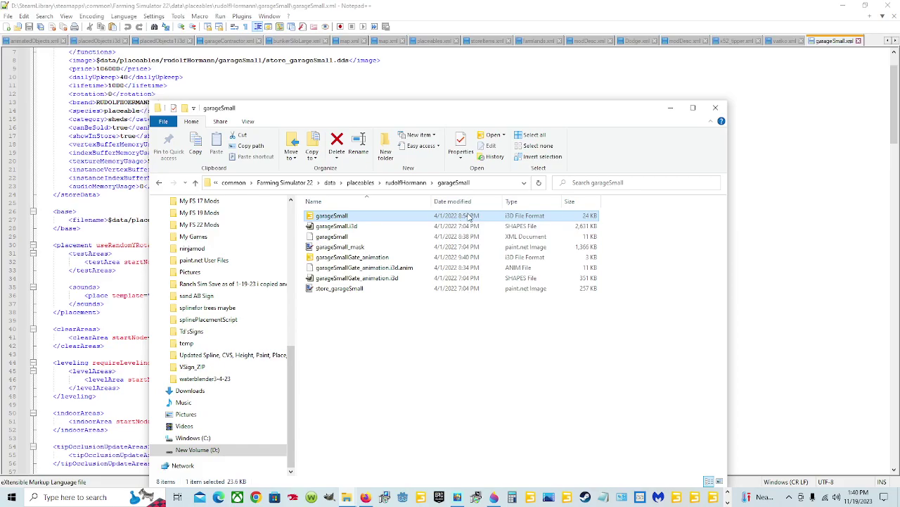
pyautogui.moveTo(460, 119); pyautogui.dragTo(488, 113)
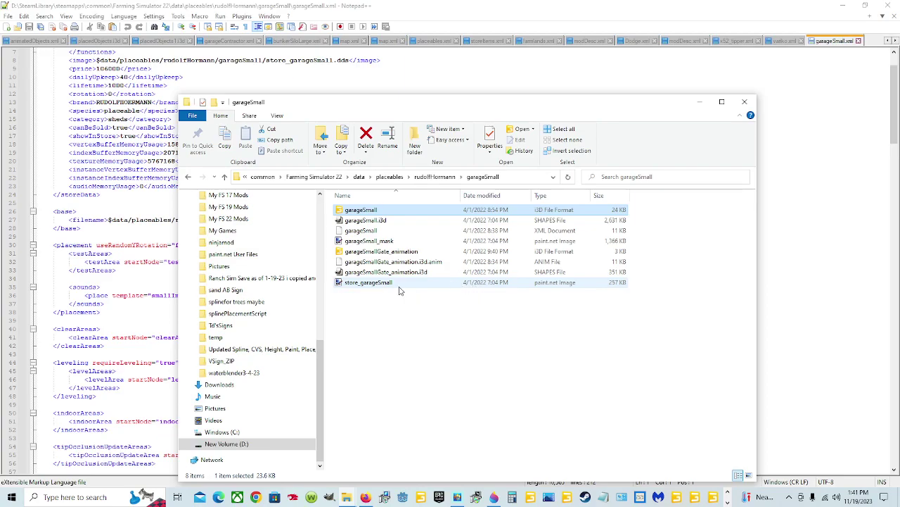
pyautogui.moveTo(354, 109); pyautogui.dragTo(257, 79)
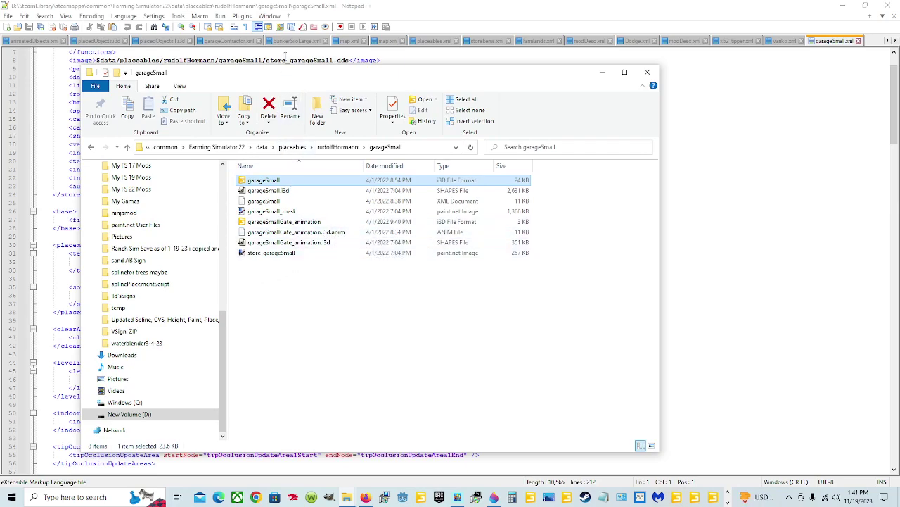
pyautogui.moveTo(386, 83); pyautogui.dragTo(611, 99)
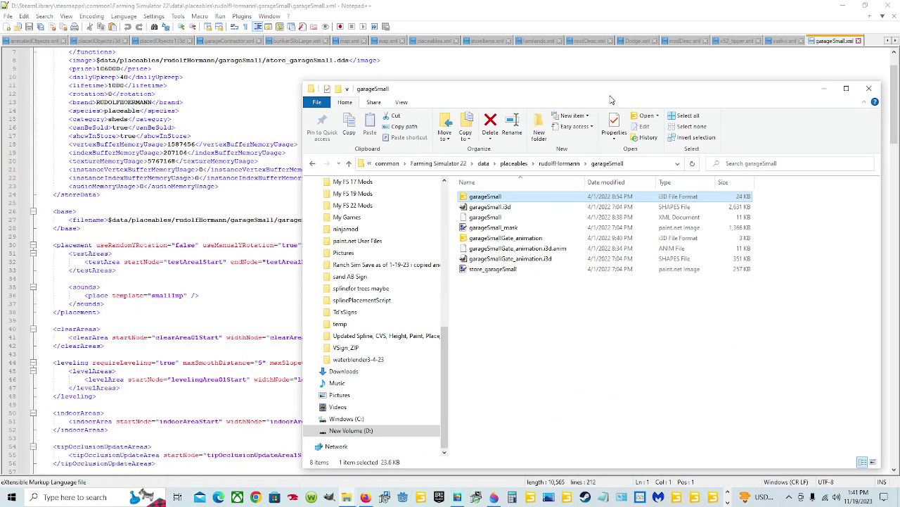
# - Examine the lights, animated door objects, and colour options defined in garageSmall.xml
pyautogui.click(567, 63)
pyautogui.scroll(-14, 477, 211)
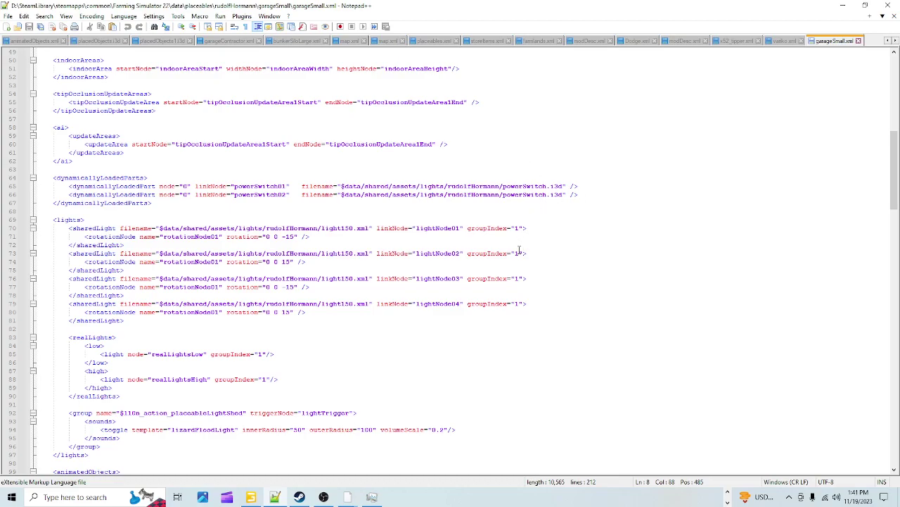
pyautogui.scroll(-15, 522, 248)
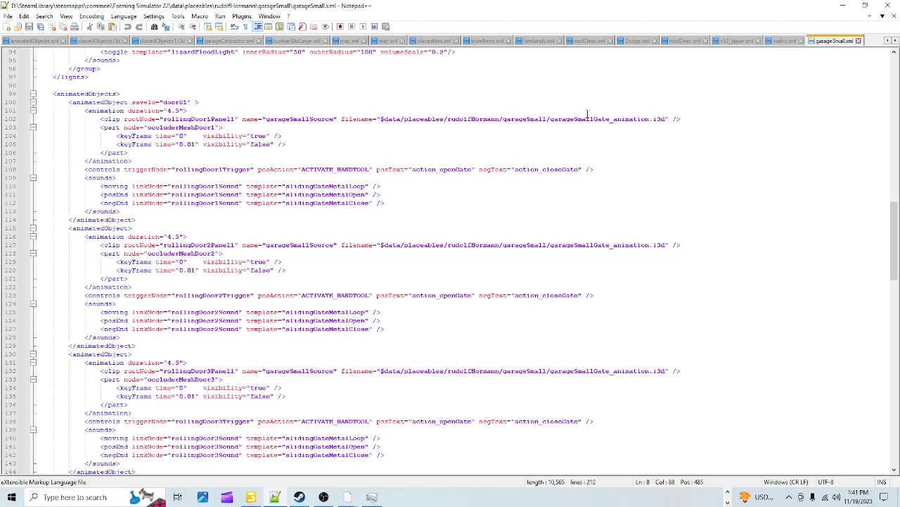
pyautogui.scroll(-2, 593, 132)
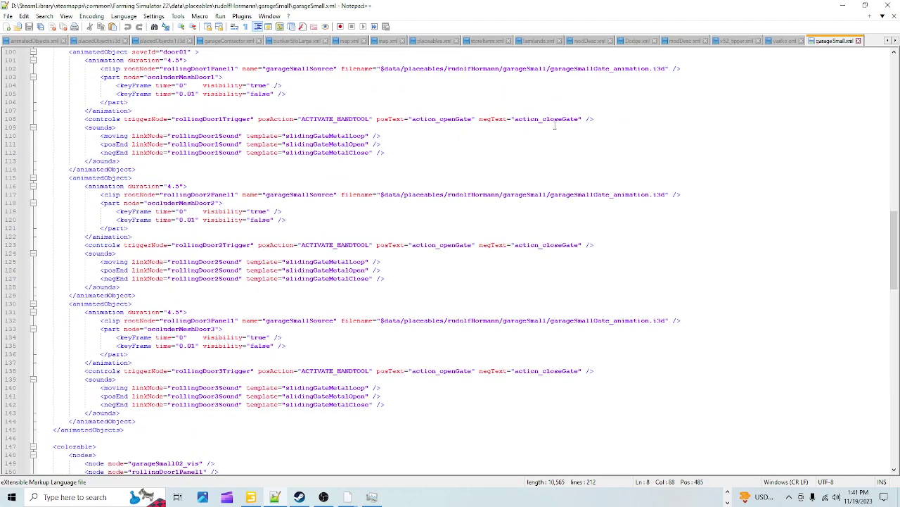
pyautogui.scroll(-2, 608, 147)
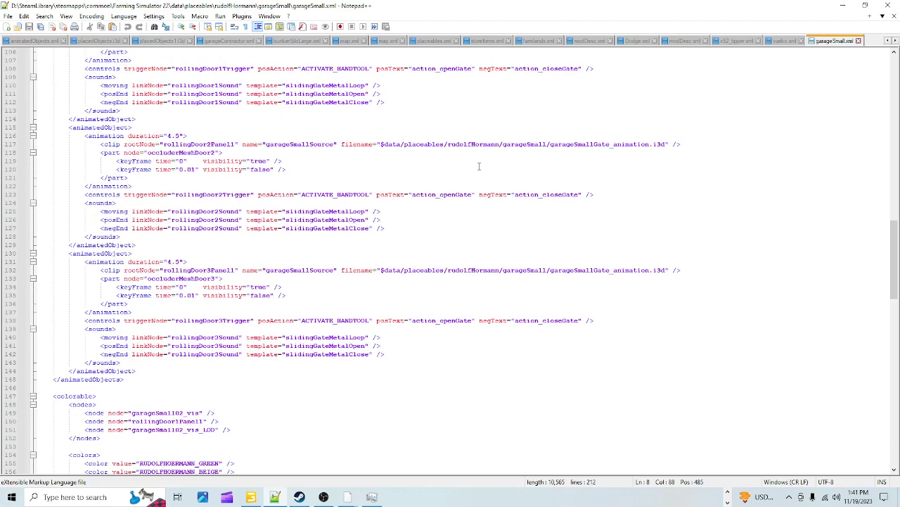
pyautogui.scroll(-3, 538, 198)
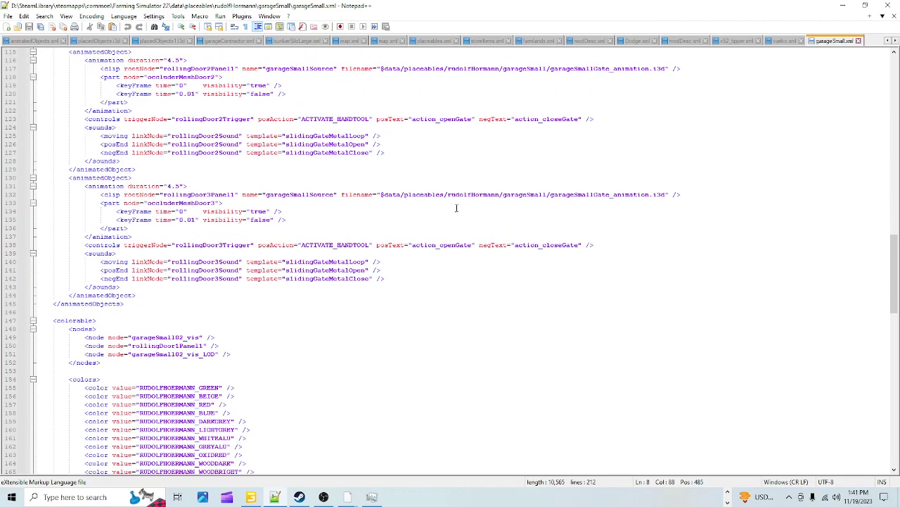
pyautogui.scroll(-5, 443, 207)
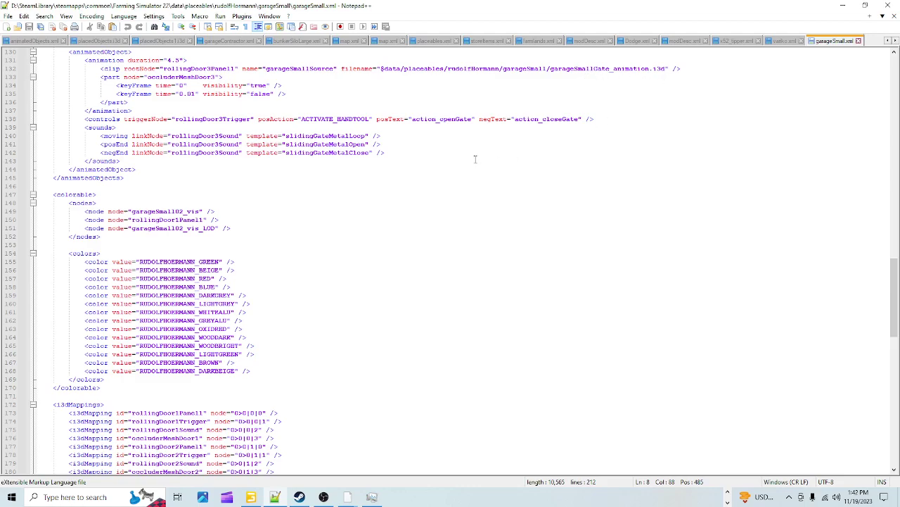
# - Point out the XML document in the garageSmall folder, minimize the folder window, and close garageSmall.xml in Notepad++
pyautogui.click(728, 491)
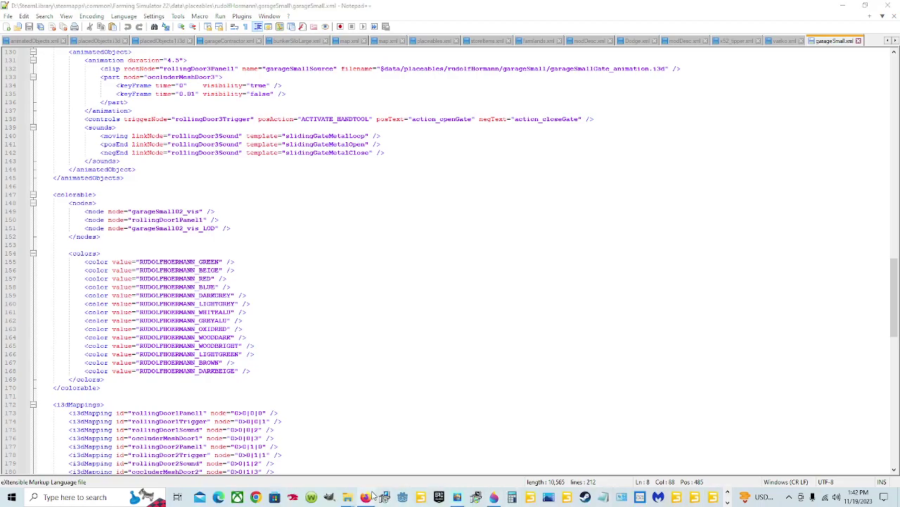
pyautogui.moveTo(347, 497)
pyautogui.click(352, 450)
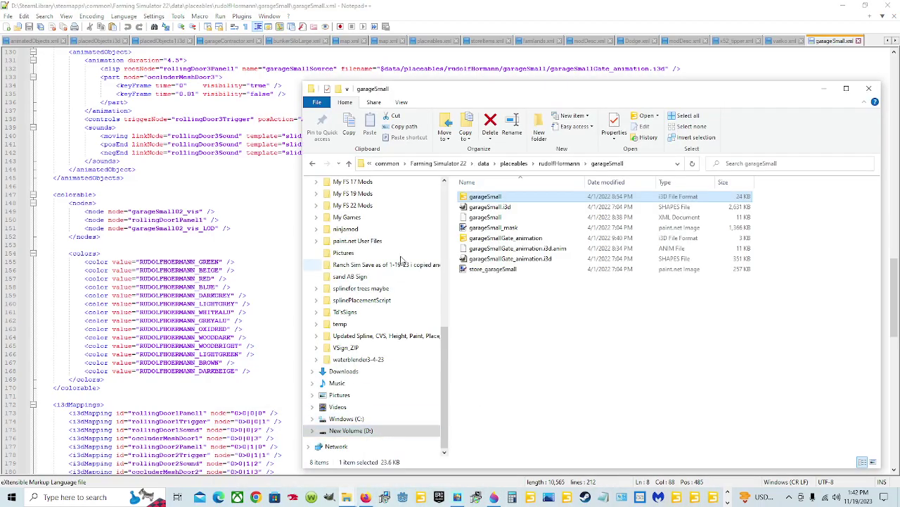
pyautogui.click(517, 217)
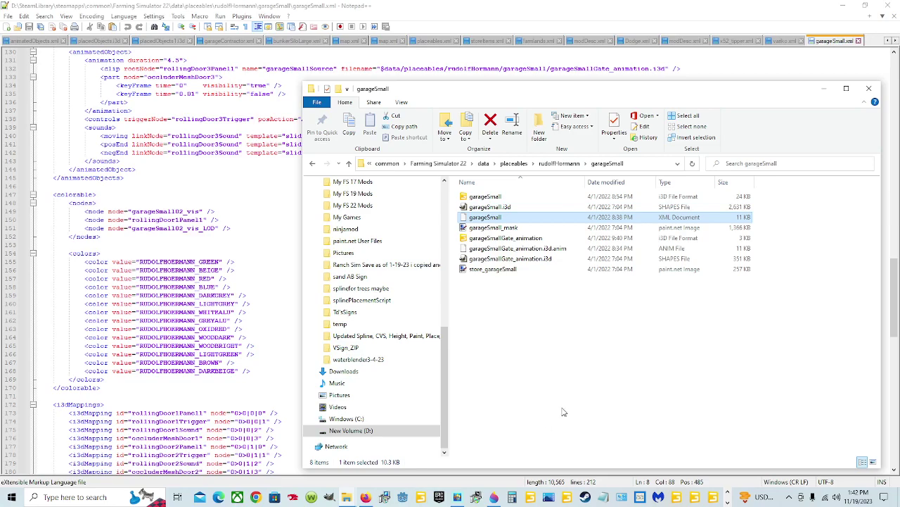
pyautogui.click(823, 88)
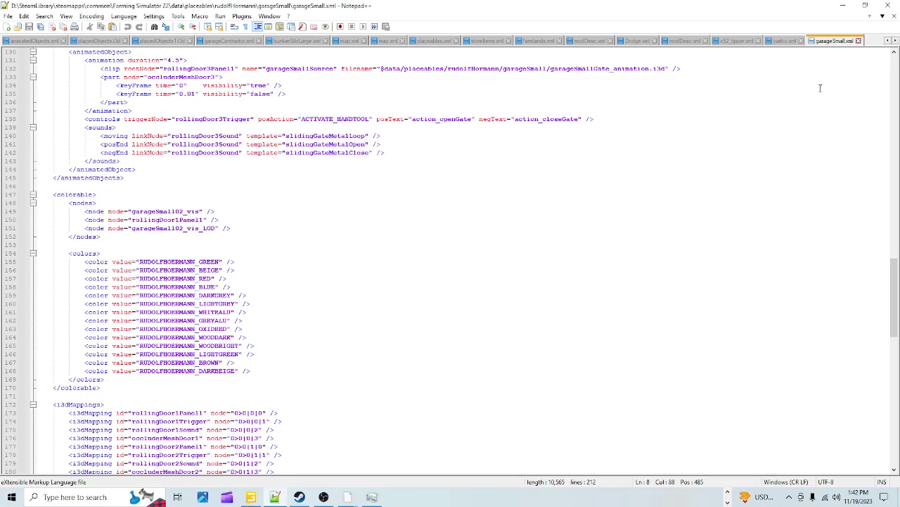
pyautogui.click(859, 41)
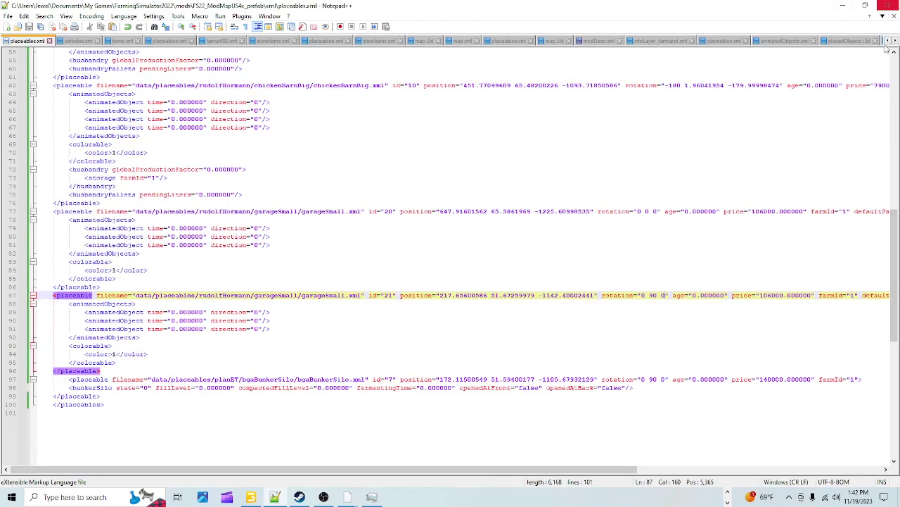
# - Switch to GIANTS Editor, move careerStartPoint to about X 642.9, Y 64.782, Z -1204.729, and save the map
pyautogui.click(299, 497)
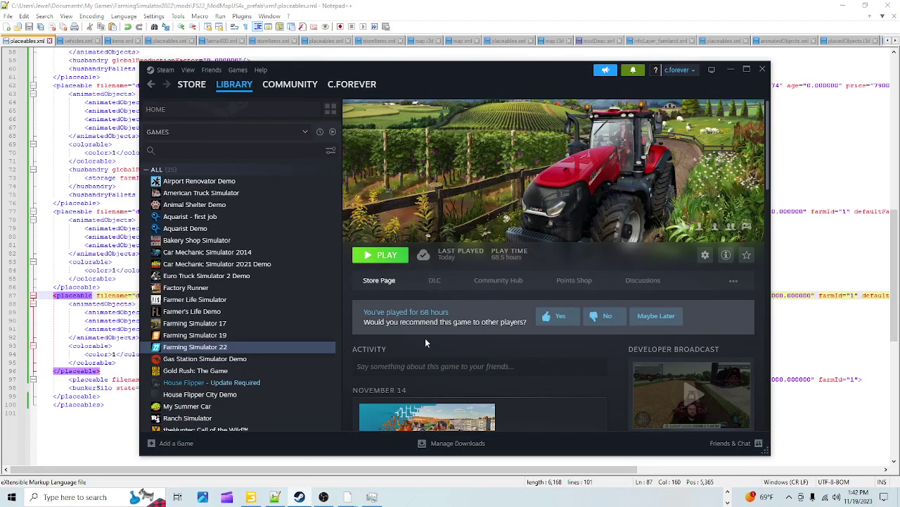
pyautogui.click(251, 497)
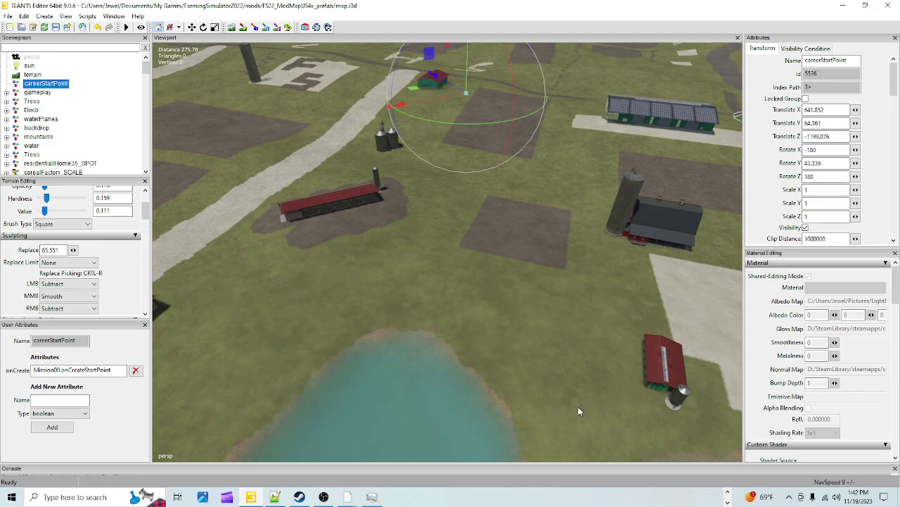
pyautogui.moveTo(465, 93)
pyautogui.mouseDown()
pyautogui.moveTo(449, 94)
pyautogui.moveTo(459, 89)
pyautogui.mouseUp()
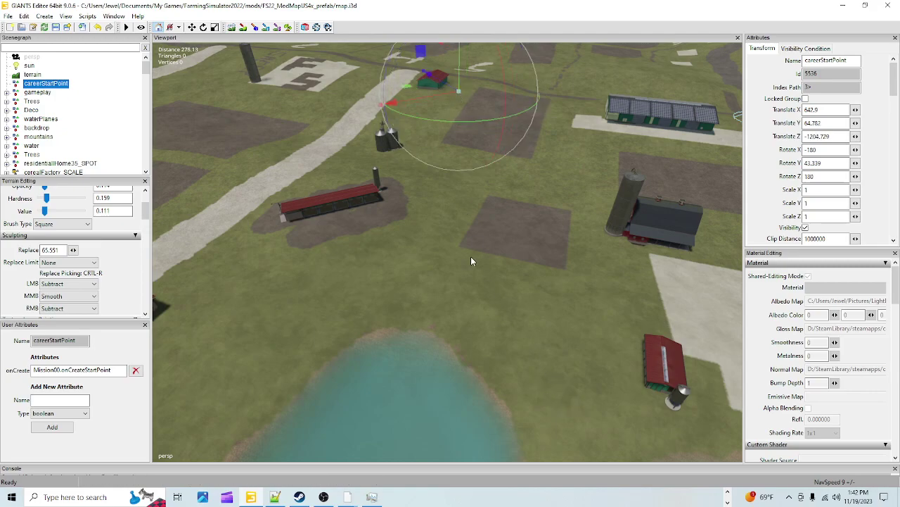
pyautogui.click(57, 27)
# - Switch to Steam and launch Farming Simulator 22 from the library
pyautogui.click(299, 496)
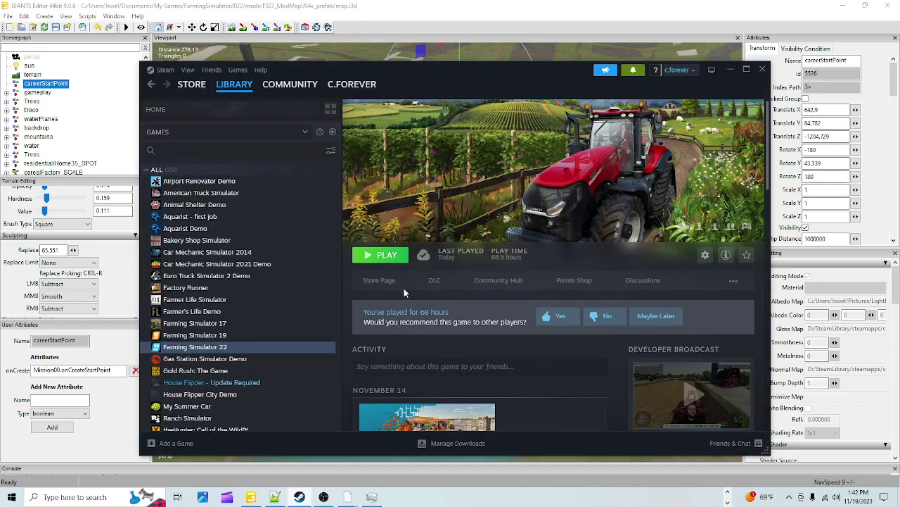
pyautogui.click(387, 256)
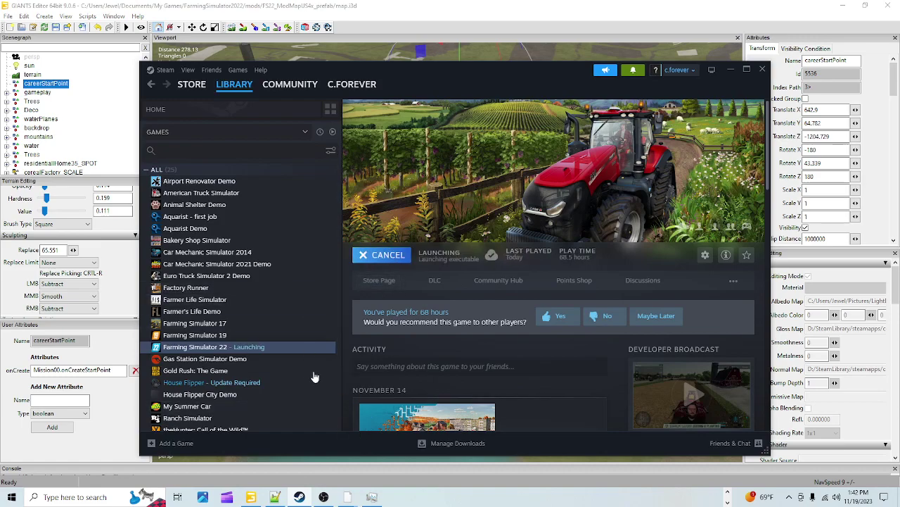
pyautogui.click(294, 348)
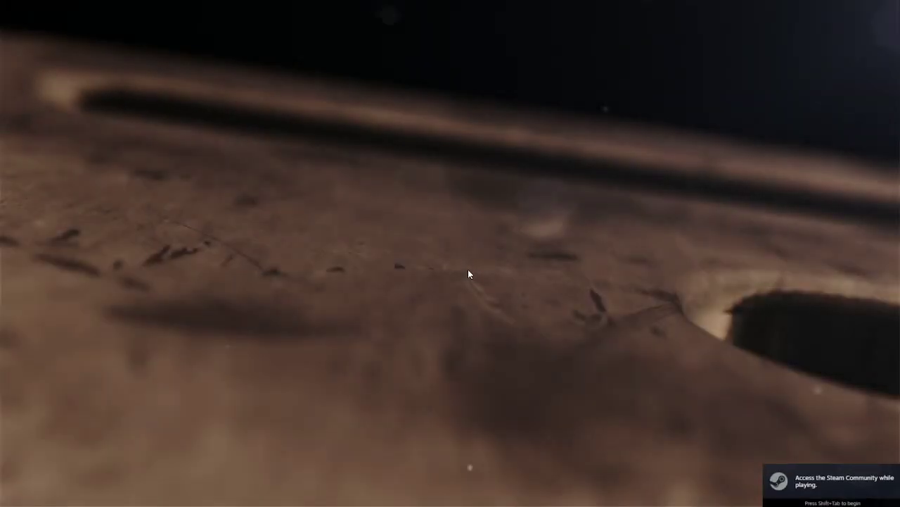
# - Open the career saves in Farming Simulator 22 and delete Game save 15
pyautogui.click(467, 269)
pyautogui.click(226, 353)
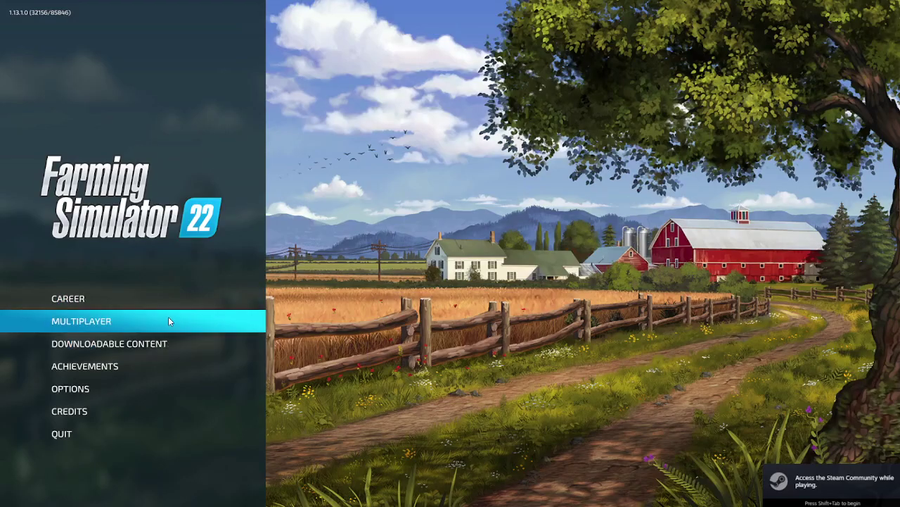
pyautogui.click(163, 299)
pyautogui.scroll(-10, 362, 345)
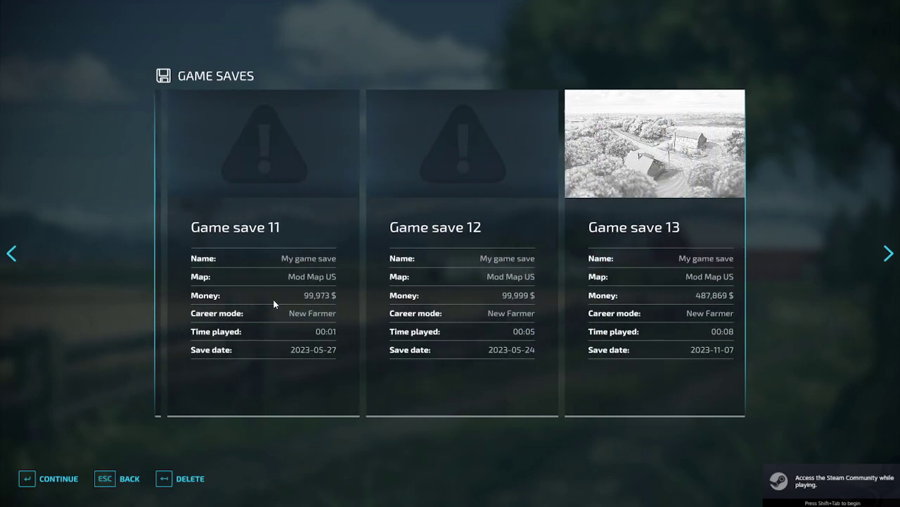
pyautogui.scroll(-6, 274, 304)
pyautogui.scroll(2, 268, 304)
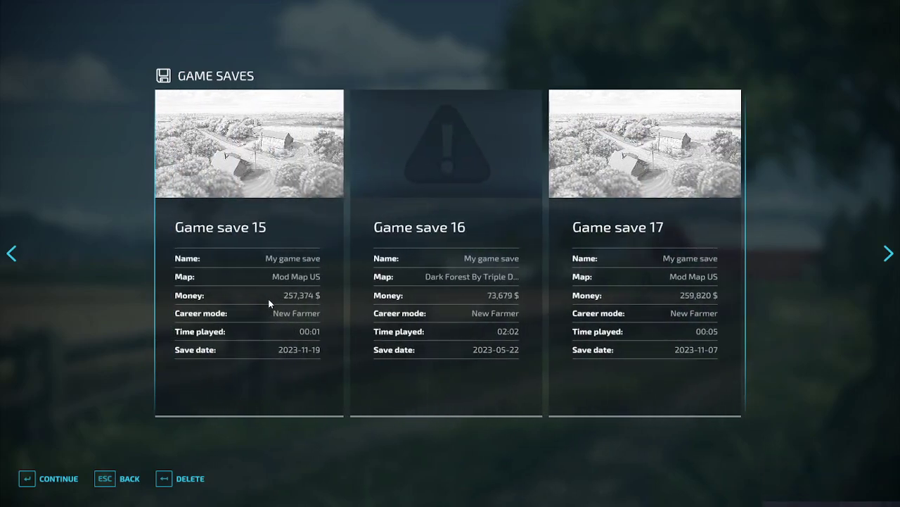
pyautogui.scroll(2, 360, 354)
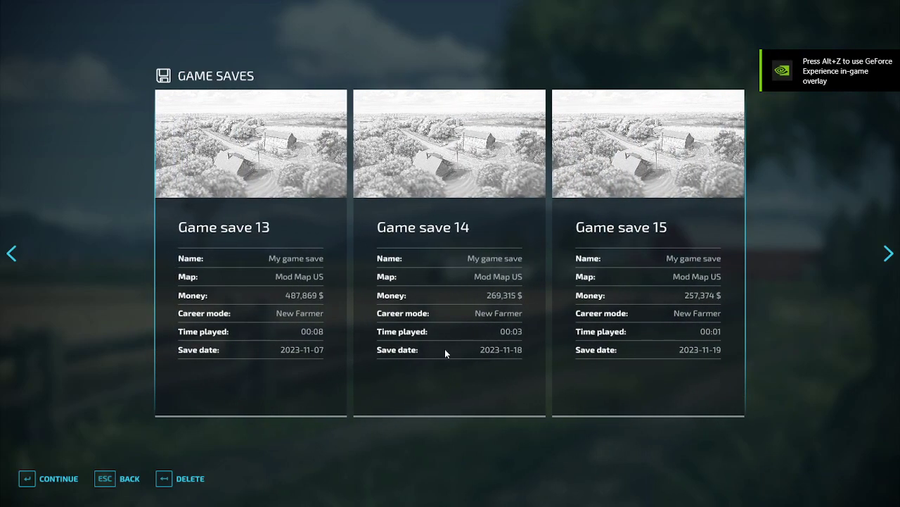
pyautogui.scroll(-1, 444, 352)
pyautogui.click(185, 478)
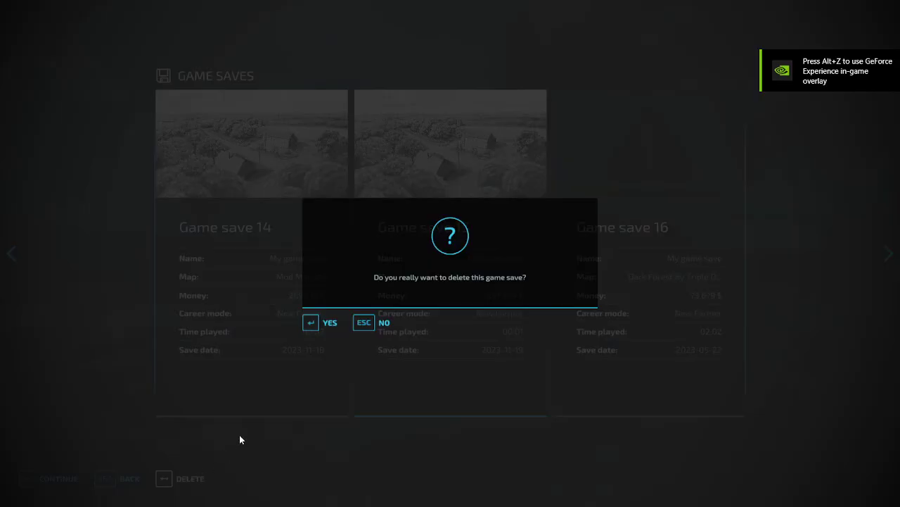
pyautogui.click(329, 324)
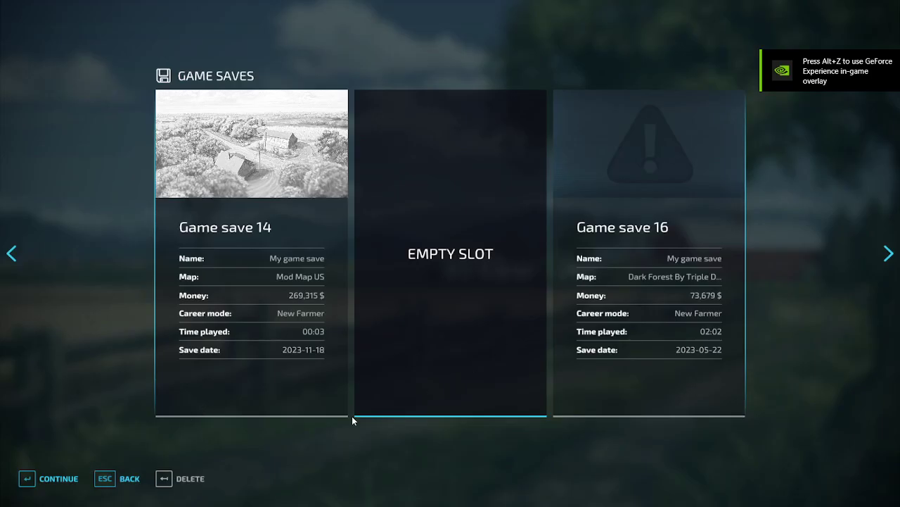
# - Start a new career on Mod Map US in the empty slot, enter the map, and accept the default character
pyautogui.click(20, 480)
pyautogui.click(49, 481)
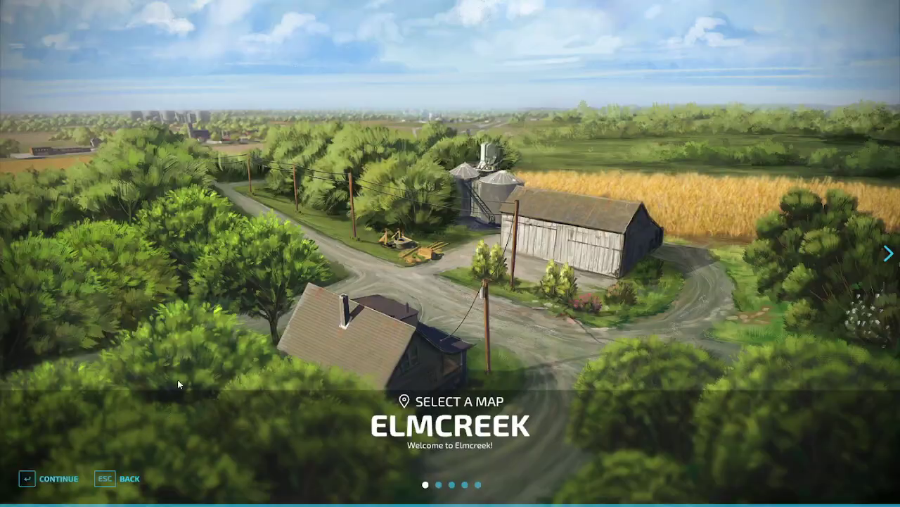
pyautogui.scroll(1, 177, 379)
pyautogui.click(26, 480)
pyautogui.click(24, 481)
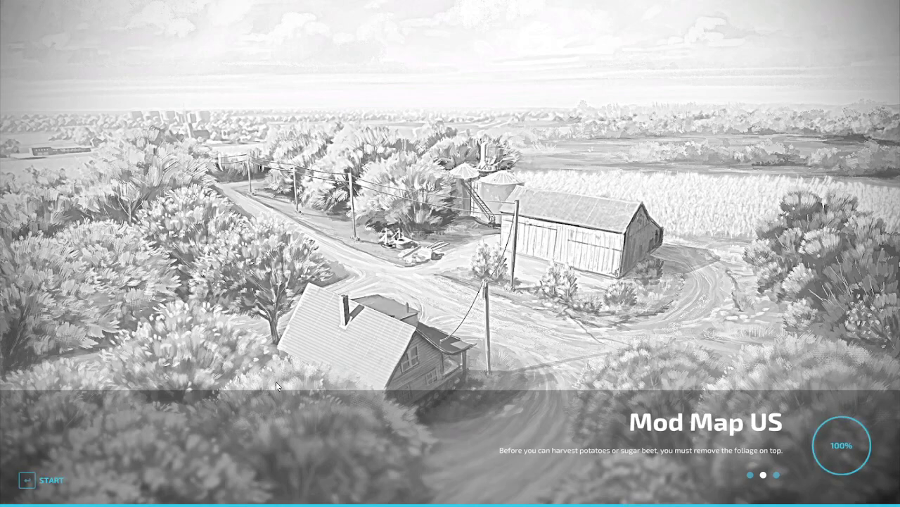
pyautogui.click(48, 484)
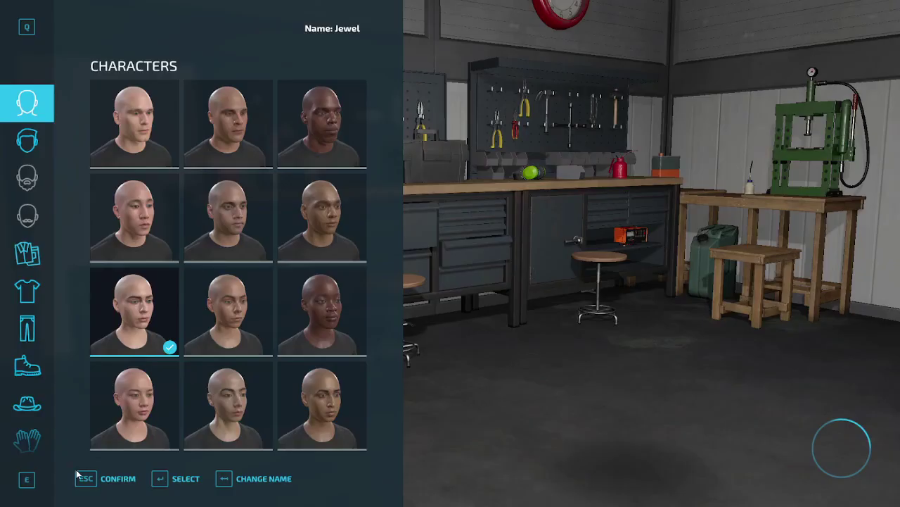
pyautogui.click(102, 481)
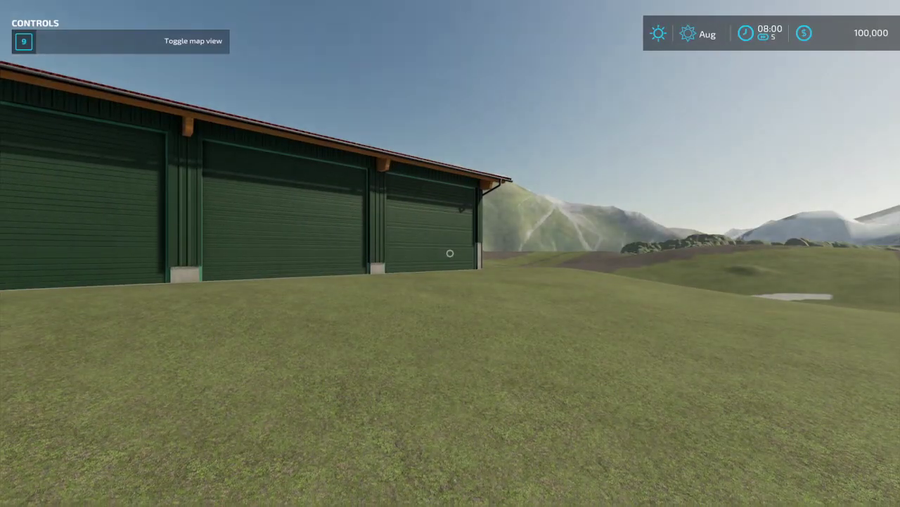
# - Open the three gates of the green garage and back away to view its open front and interior
pyautogui.press('w')
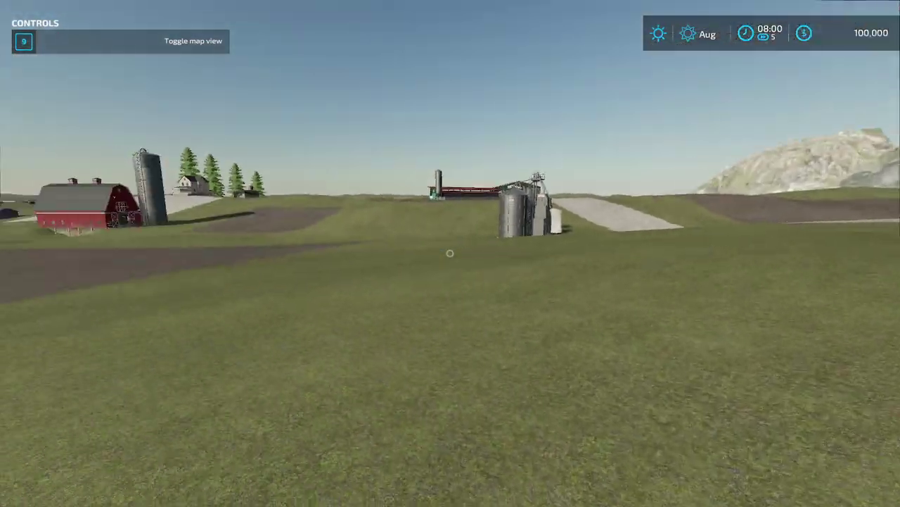
pyautogui.press('w')
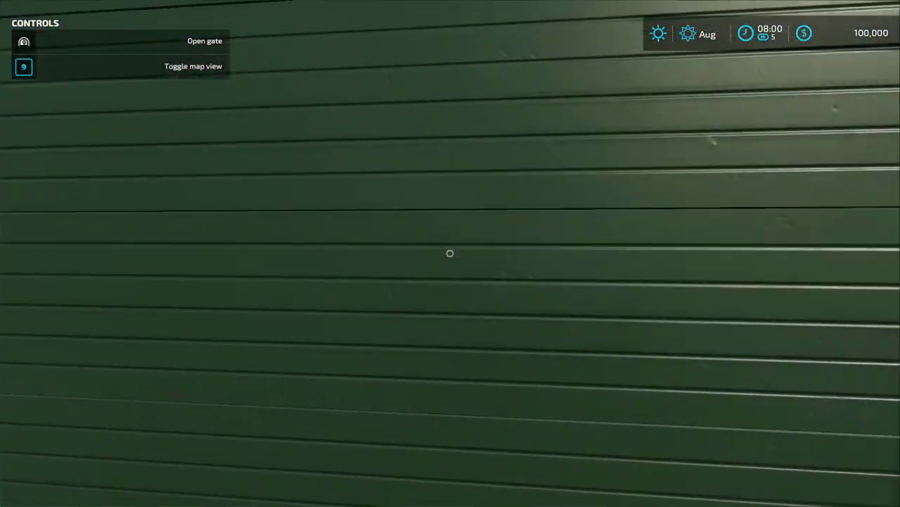
pyautogui.click(450, 253)
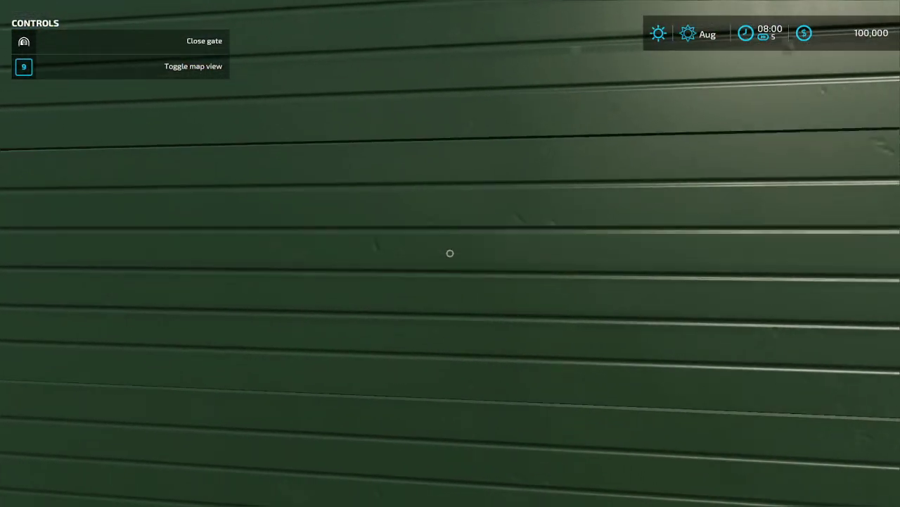
pyautogui.press('s')
pyautogui.press('w')
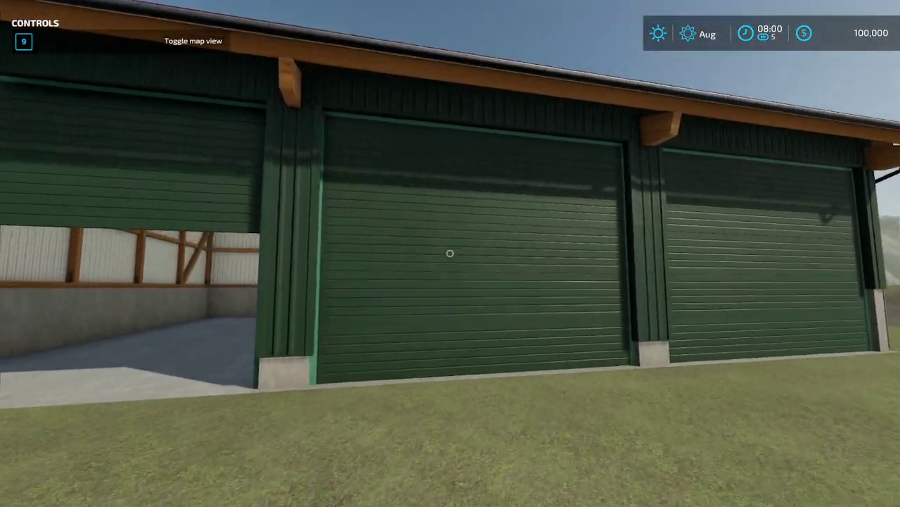
pyautogui.press('s')
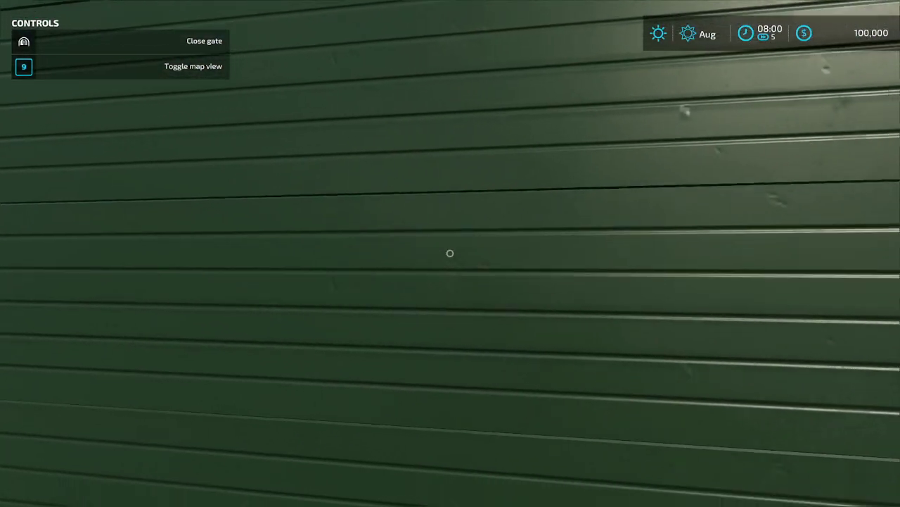
pyautogui.press('w')
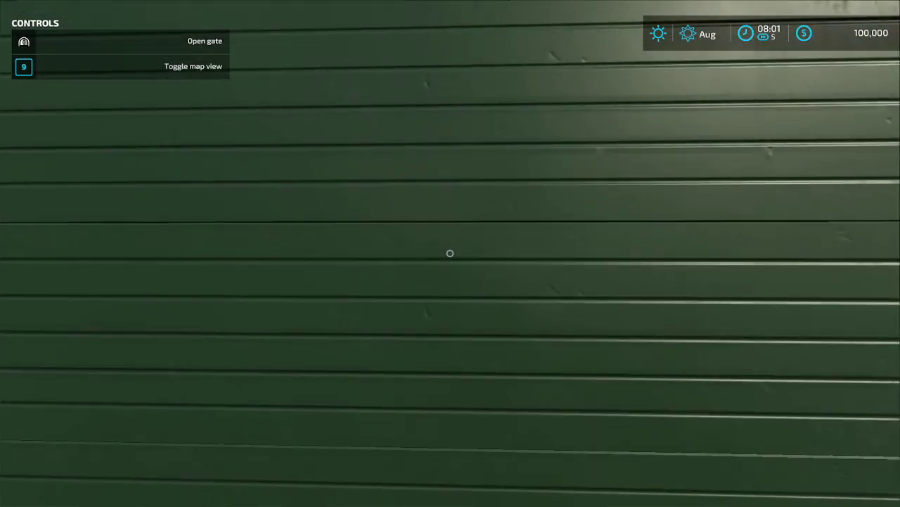
pyautogui.click(451, 253)
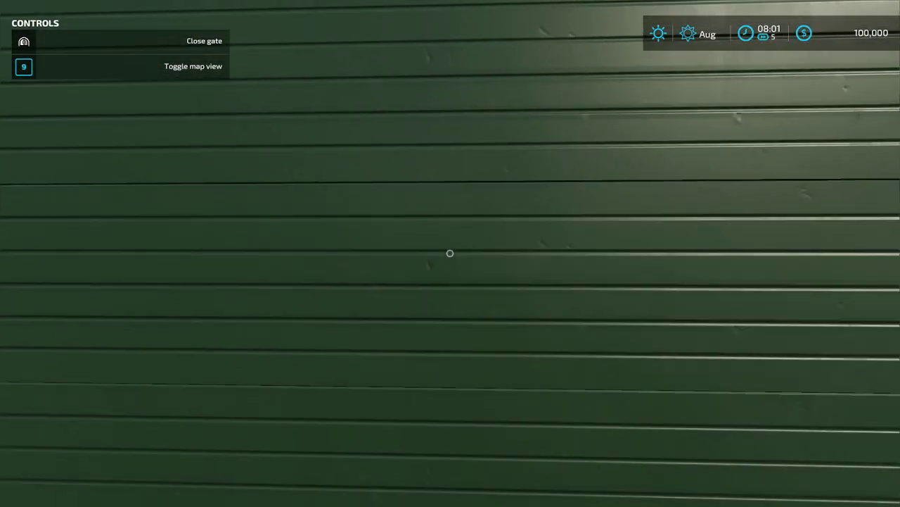
pyautogui.press('s')
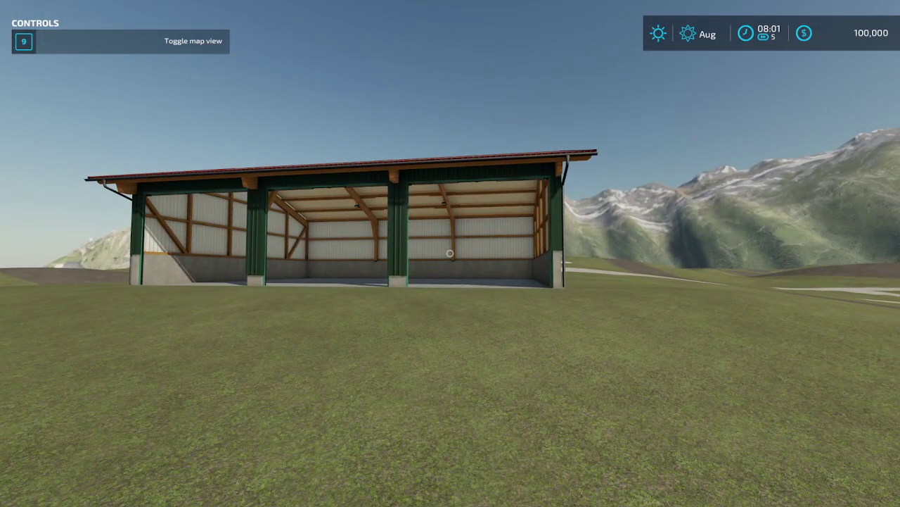
pyautogui.press('a')
pyautogui.press('s')
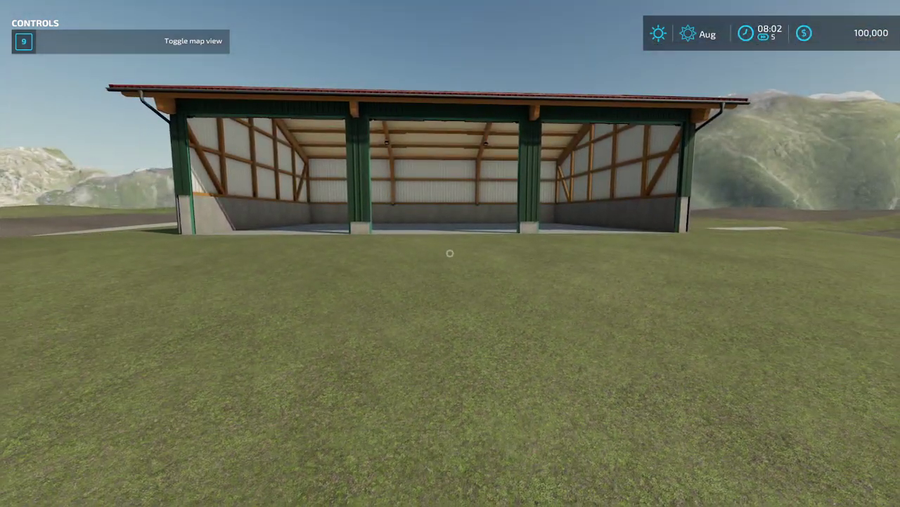
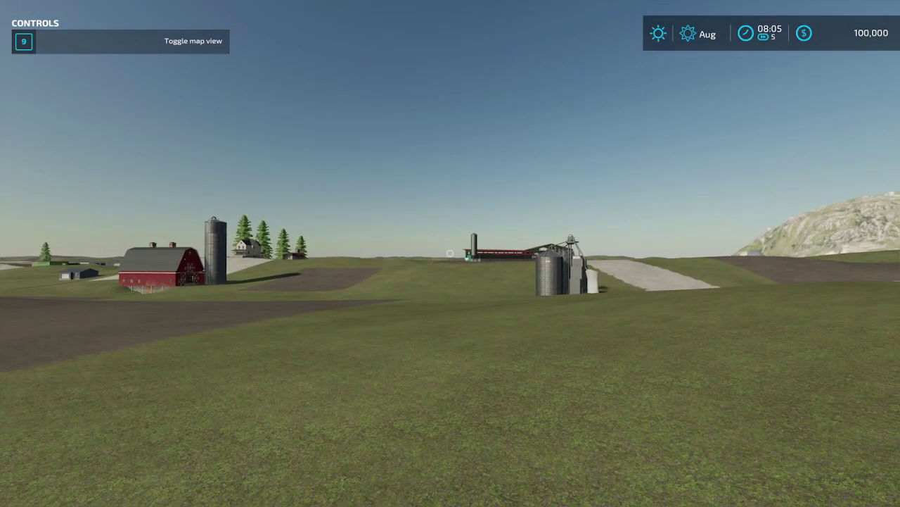
# - Walk across the map past the grain silo and red barn up to the fenced livestock barn on the hill
pyautogui.press('w')
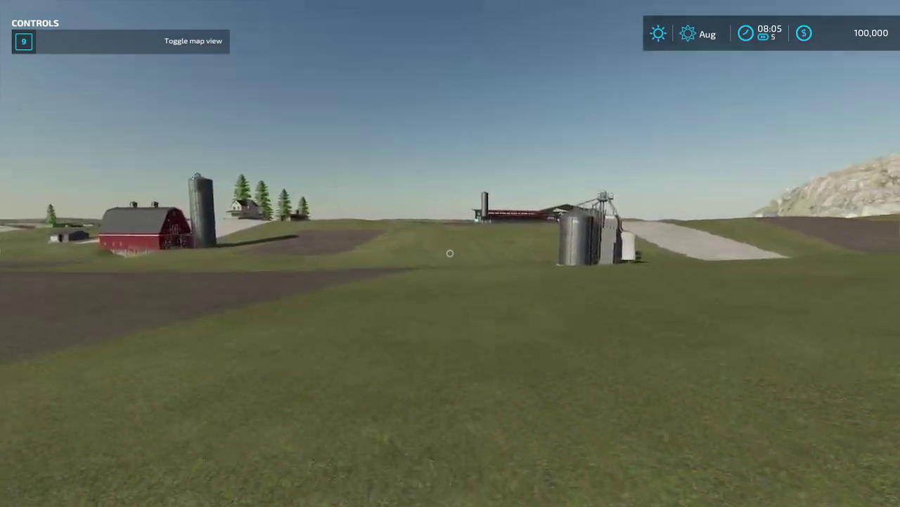
pyautogui.press('w')
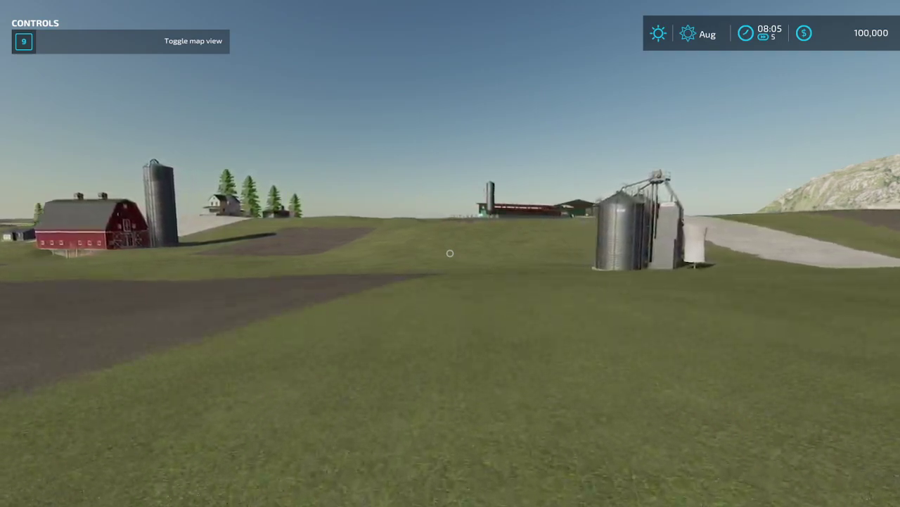
pyautogui.press('w')
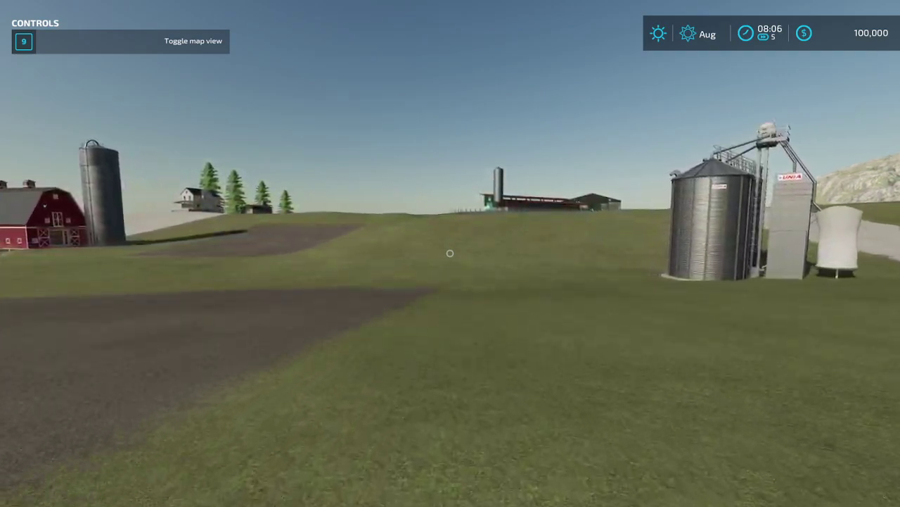
pyautogui.press('w')
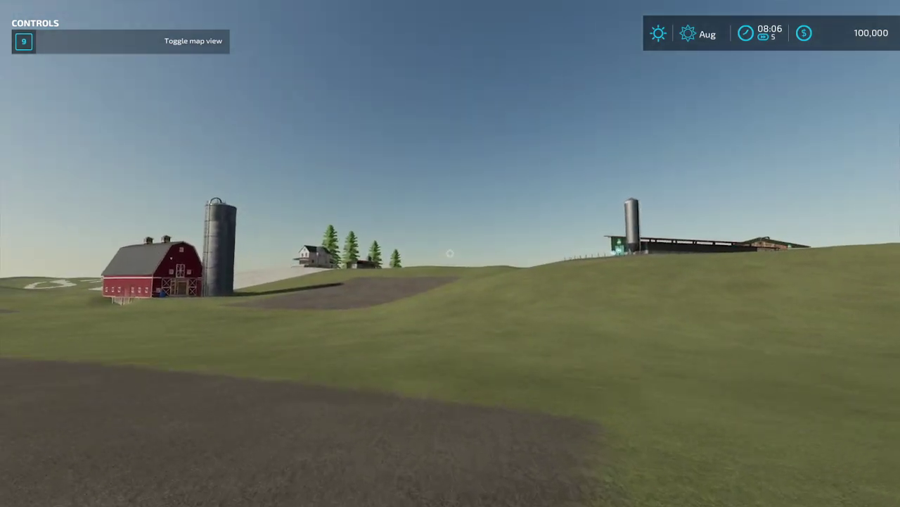
pyautogui.press('w')
pyautogui.press('w')
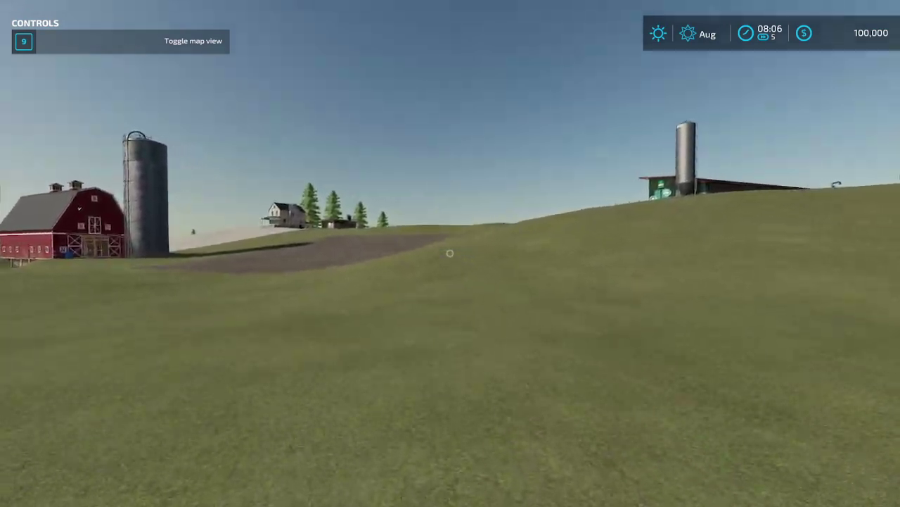
pyautogui.press('w')
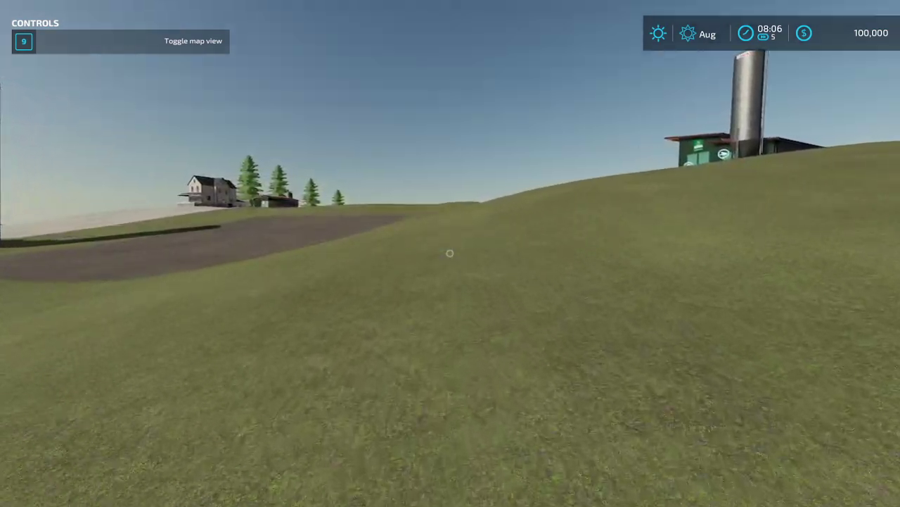
pyautogui.press('w')
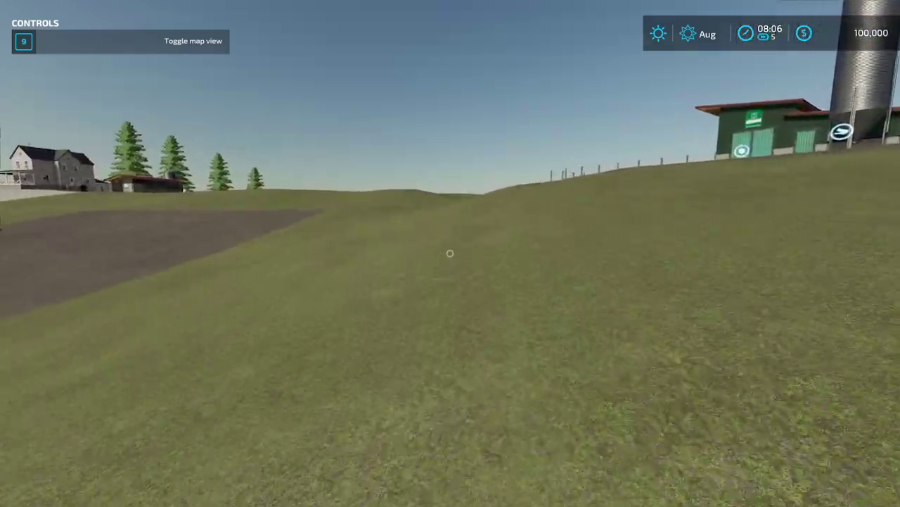
pyautogui.press('w')
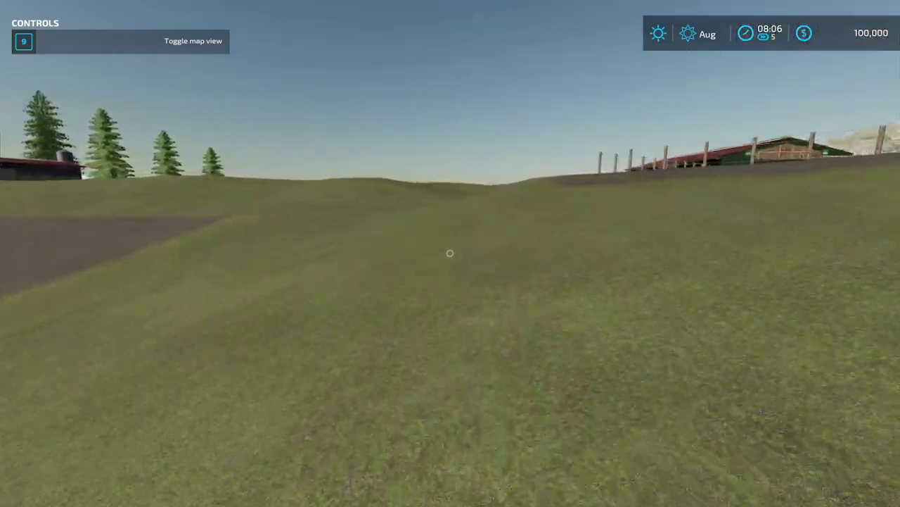
pyautogui.press('w')
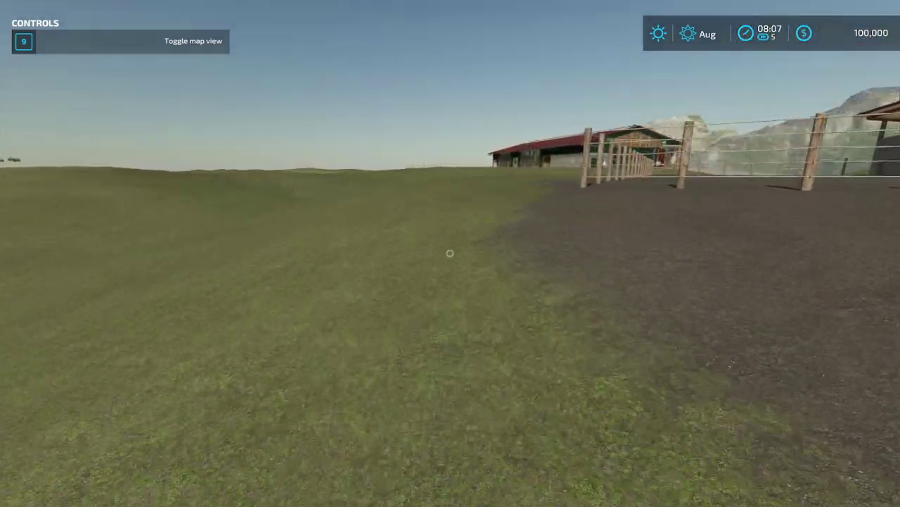
pyautogui.press('w')
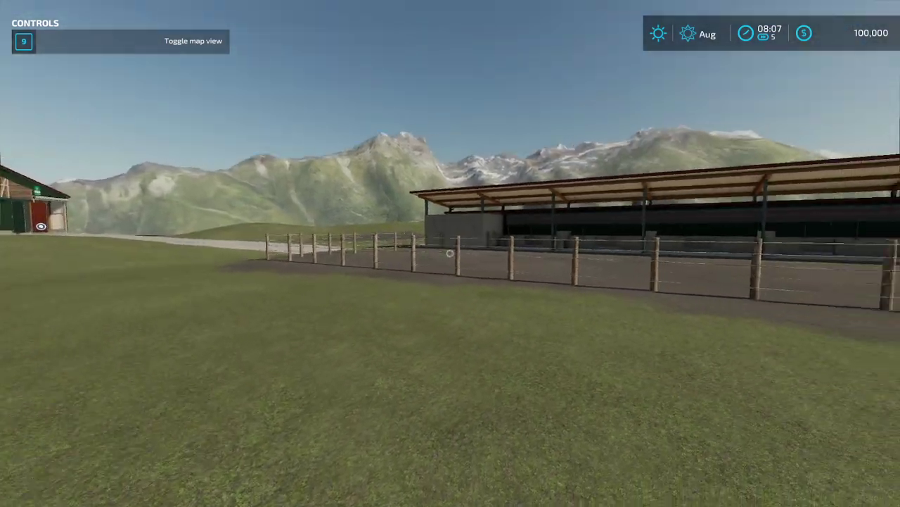
# - Walk from the livestock barn past the lake and down across the grass field to the green garage with the red roof
pyautogui.press('w')
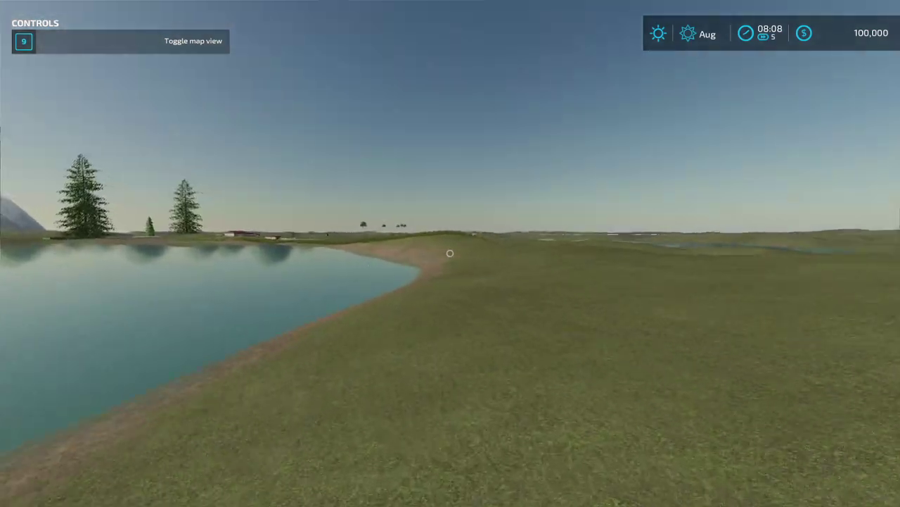
pyautogui.press('w')
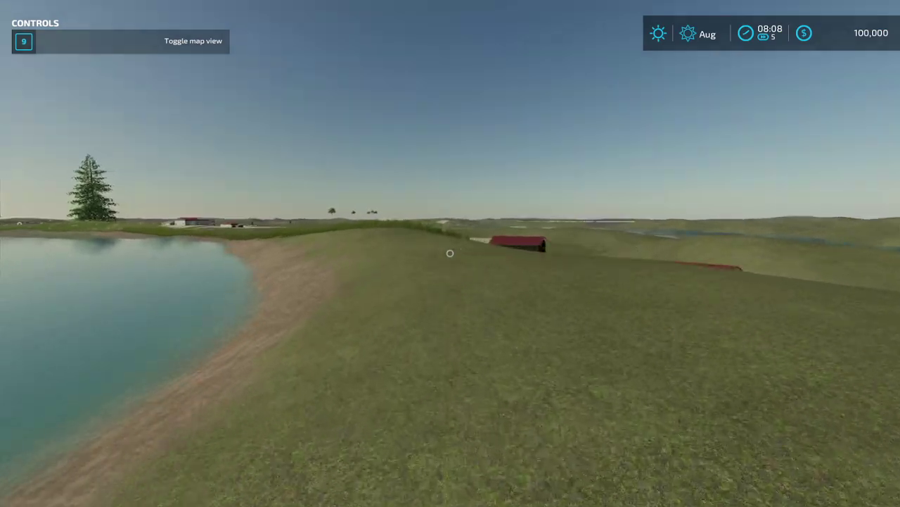
pyautogui.press('w')
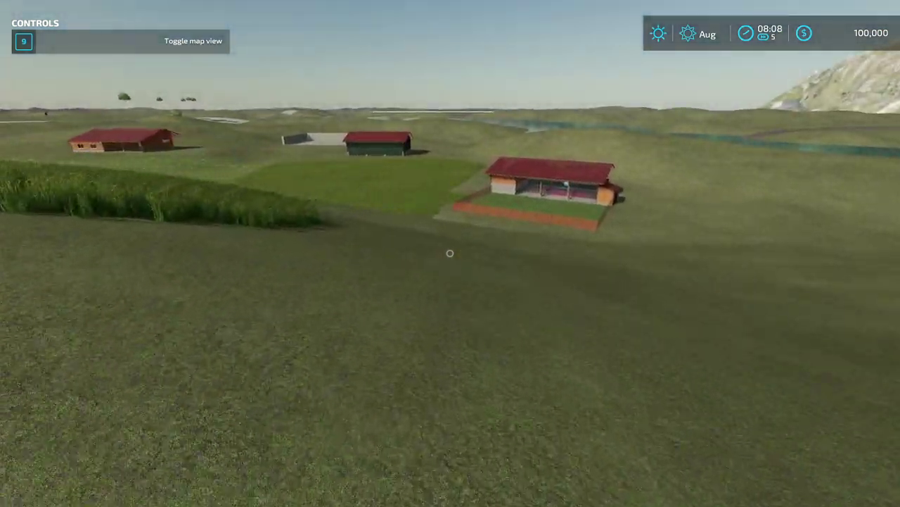
pyautogui.press('w')
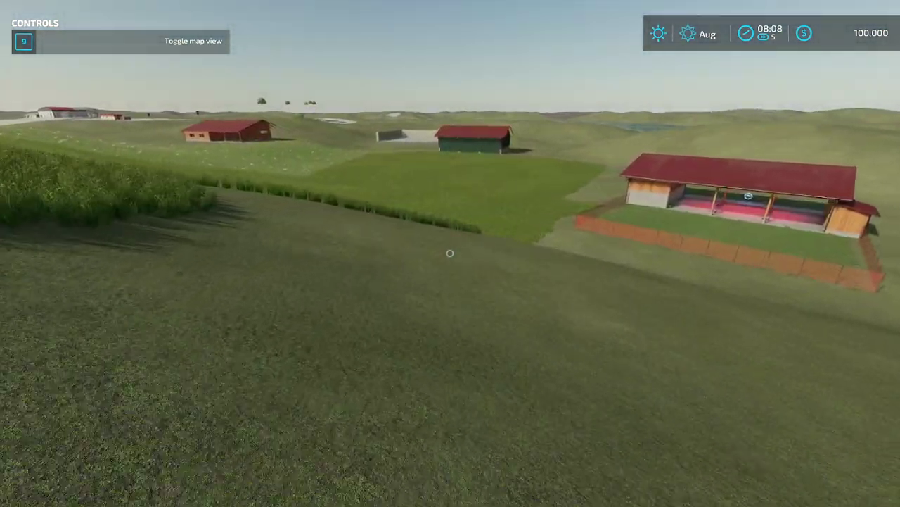
pyautogui.press('w')
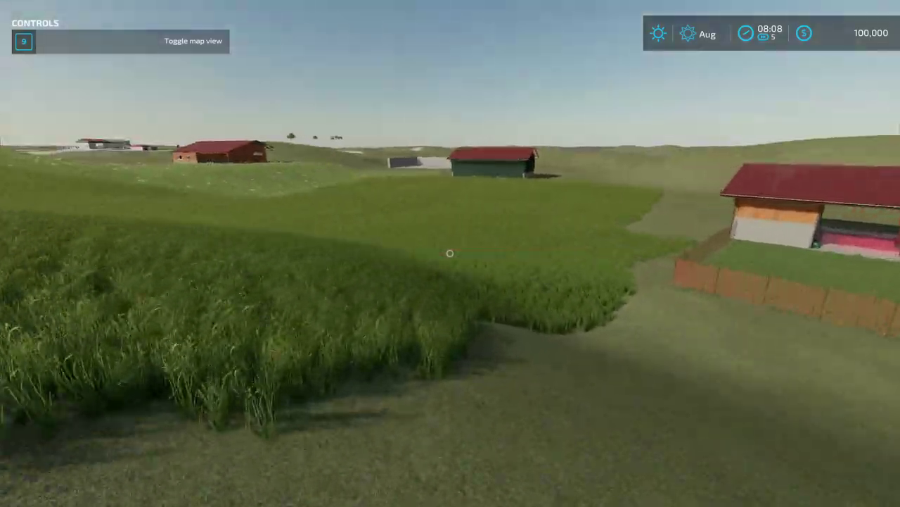
pyautogui.press('w')
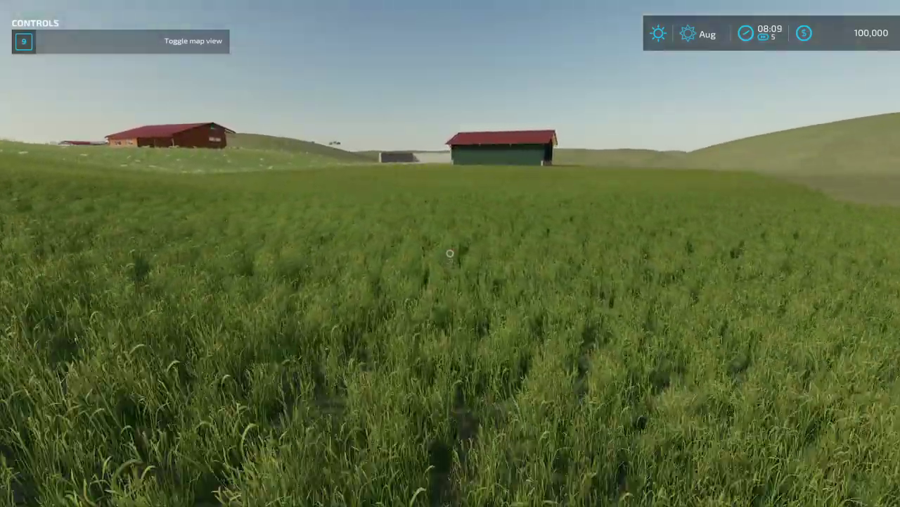
pyautogui.press('w')
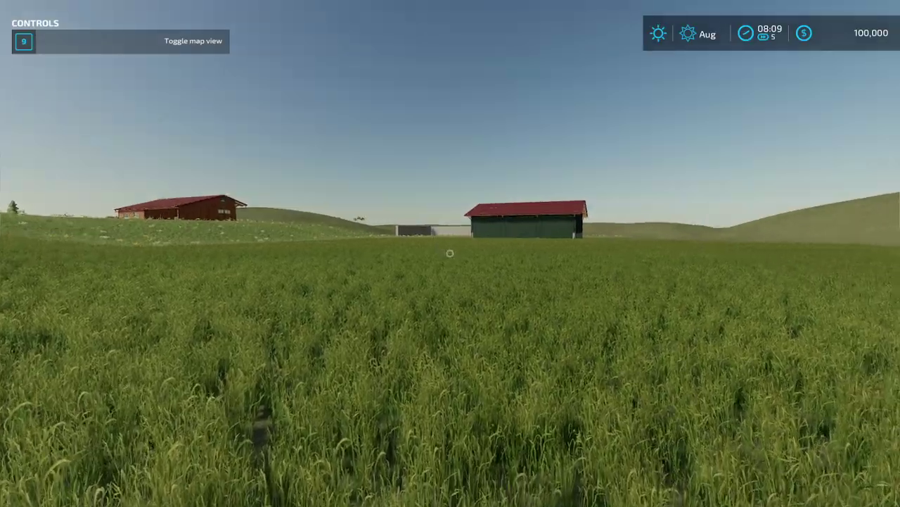
pyautogui.press('w')
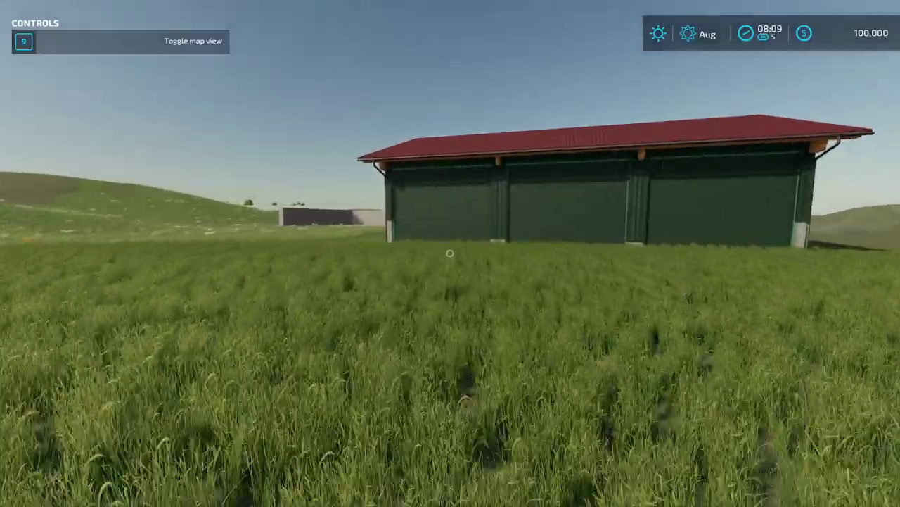
pyautogui.press('w')
# - Open all three roller gates on the front of the green garage in the grass field
pyautogui.press('w')
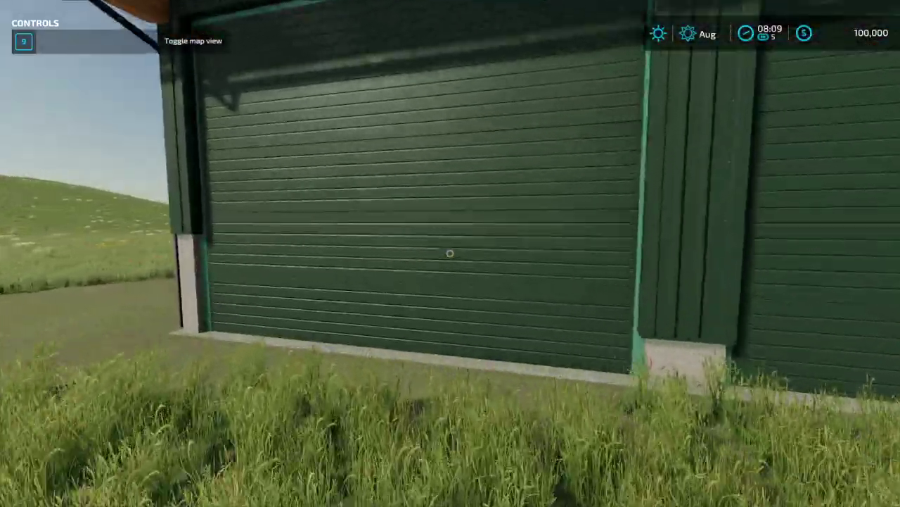
pyautogui.press('s')
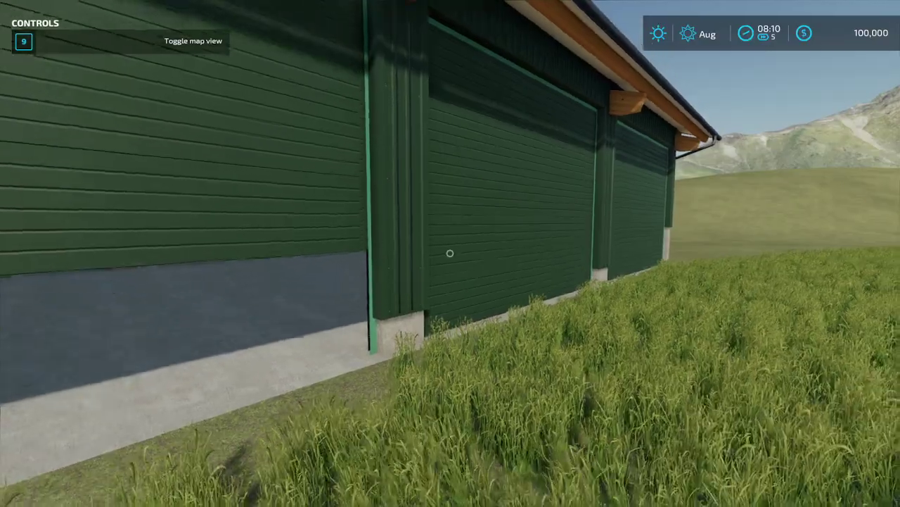
pyautogui.press('w')
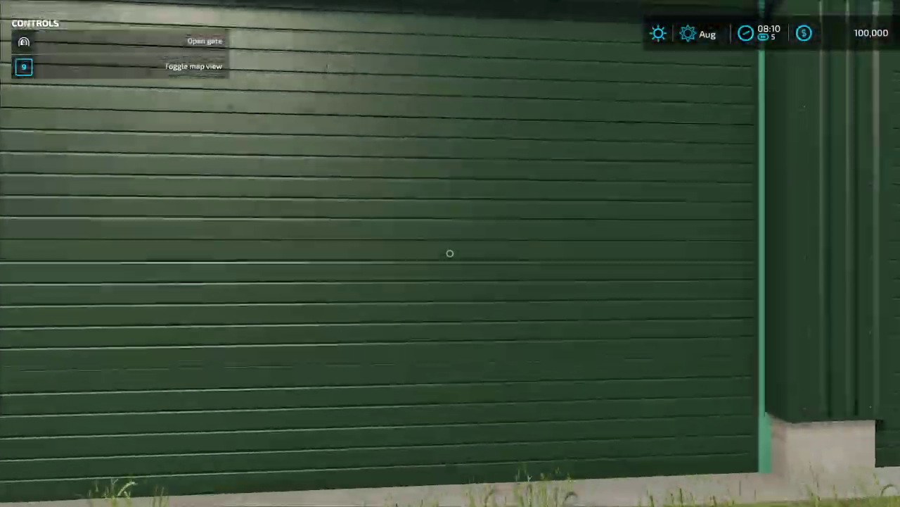
pyautogui.click(450, 253)
pyautogui.press('s')
pyautogui.press('w')
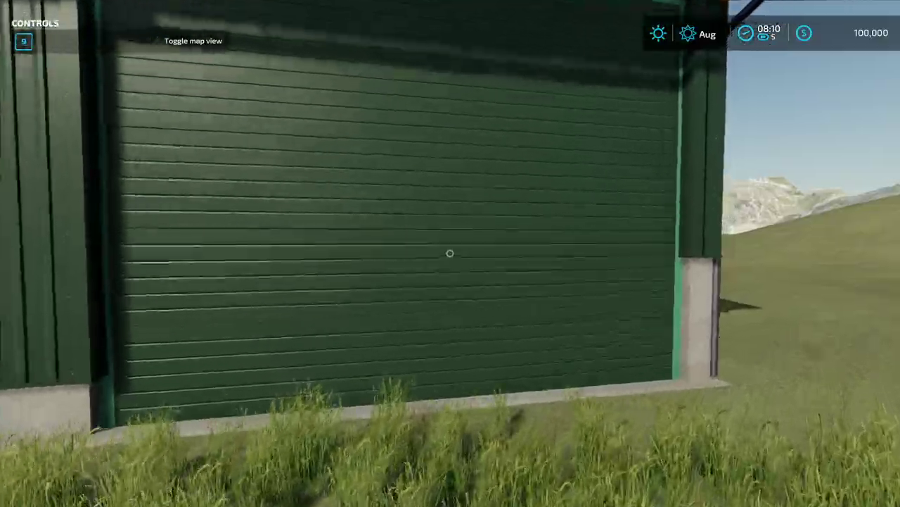
pyautogui.press('w')
pyautogui.click(450, 253)
pyautogui.press('s')
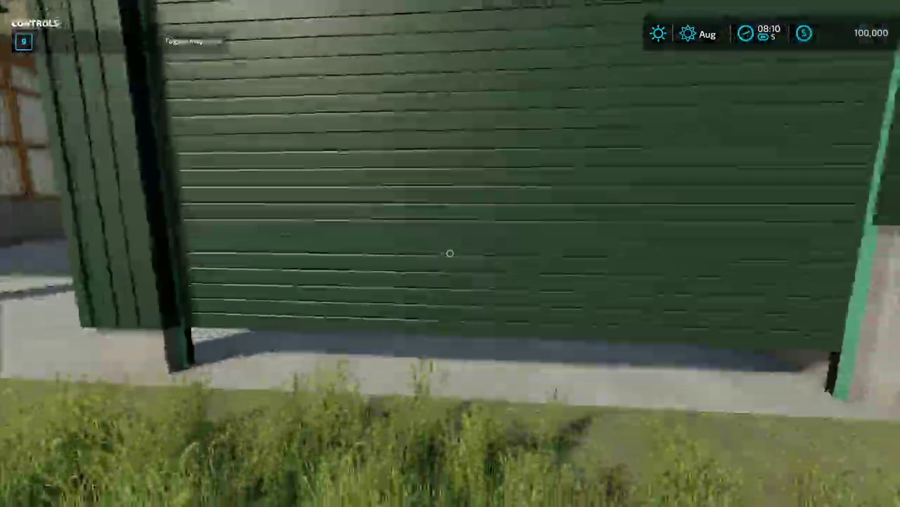
# - Back away into the grass field to view the garage's open bays, side wall and surroundings
pyautogui.press('s')
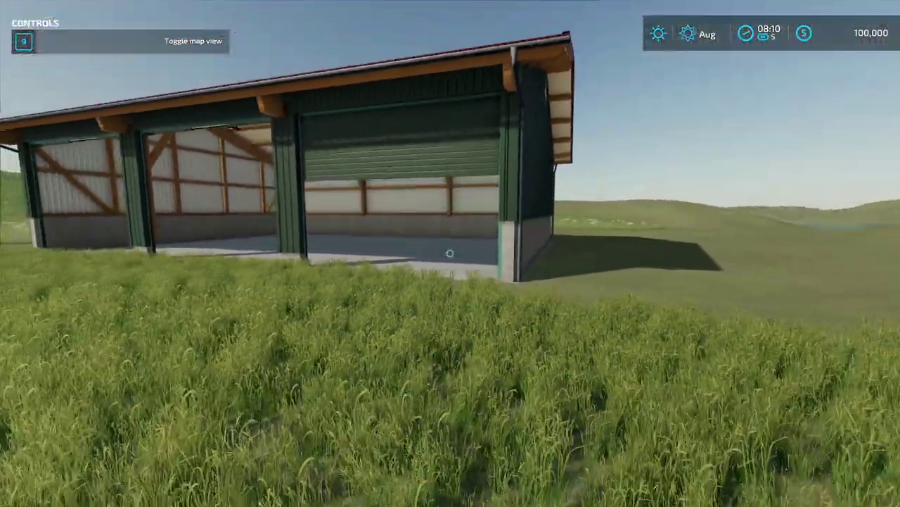
pyautogui.press('s')
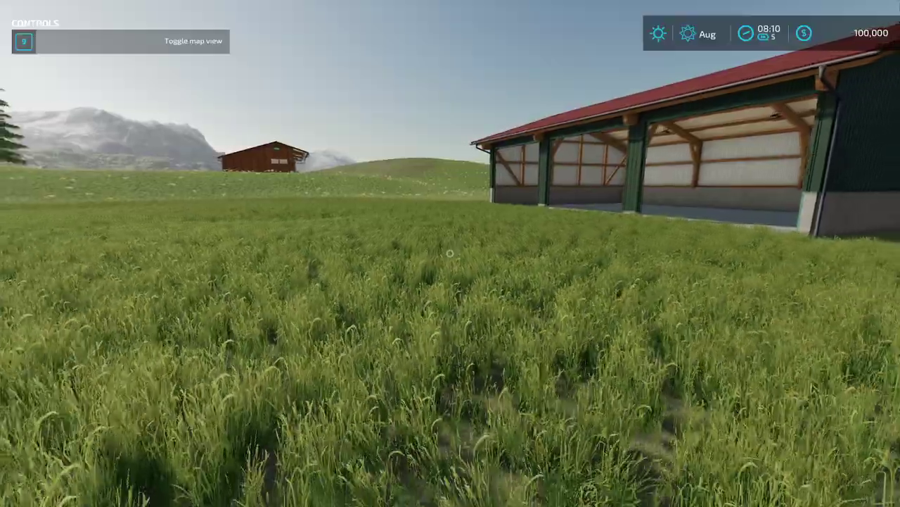
pyautogui.press('s')
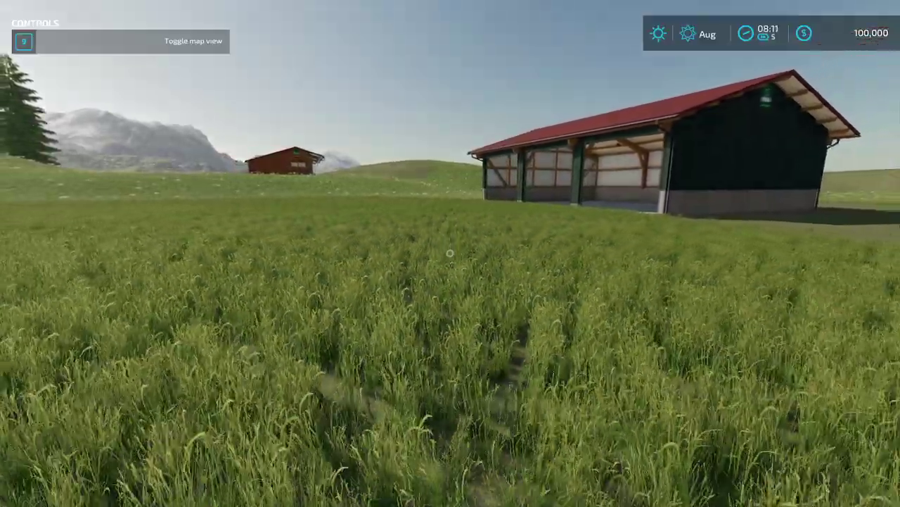